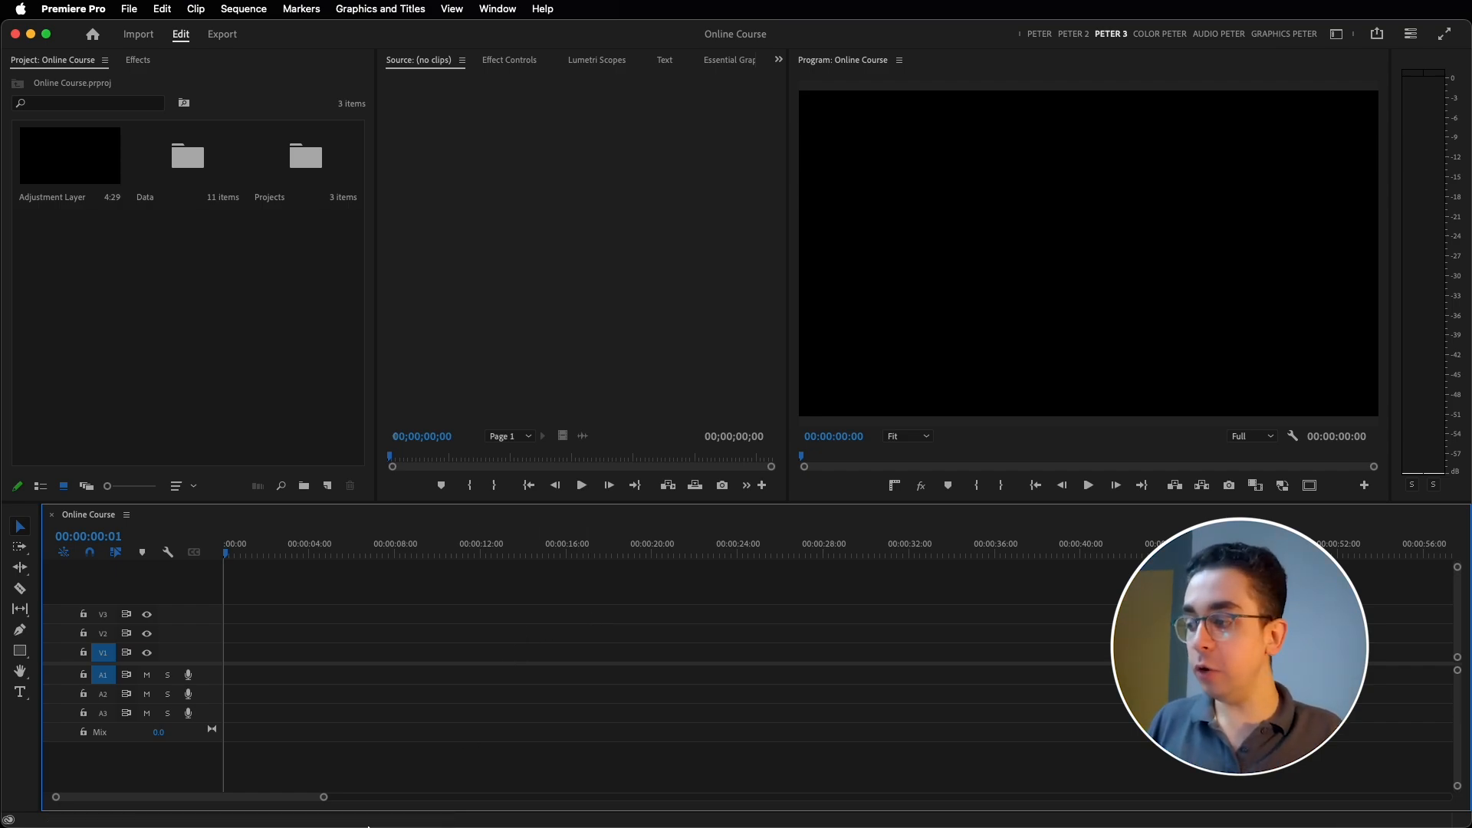
# Switch to Chrome, look over the getsoundly.com home page and its download option, and put the browser window away.
pyautogui.click(240, 804)
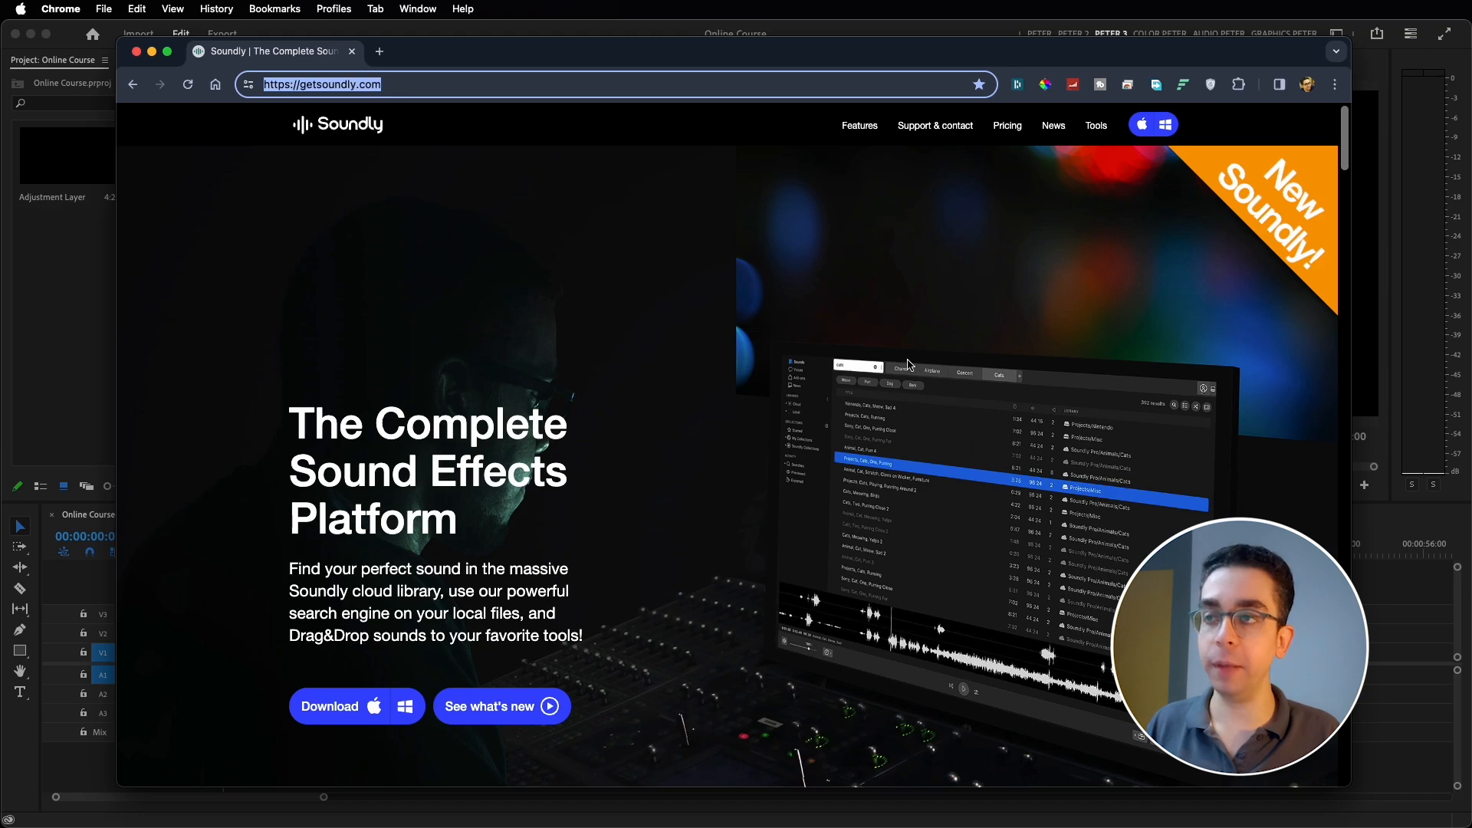
pyautogui.scroll(-3, 911, 365)
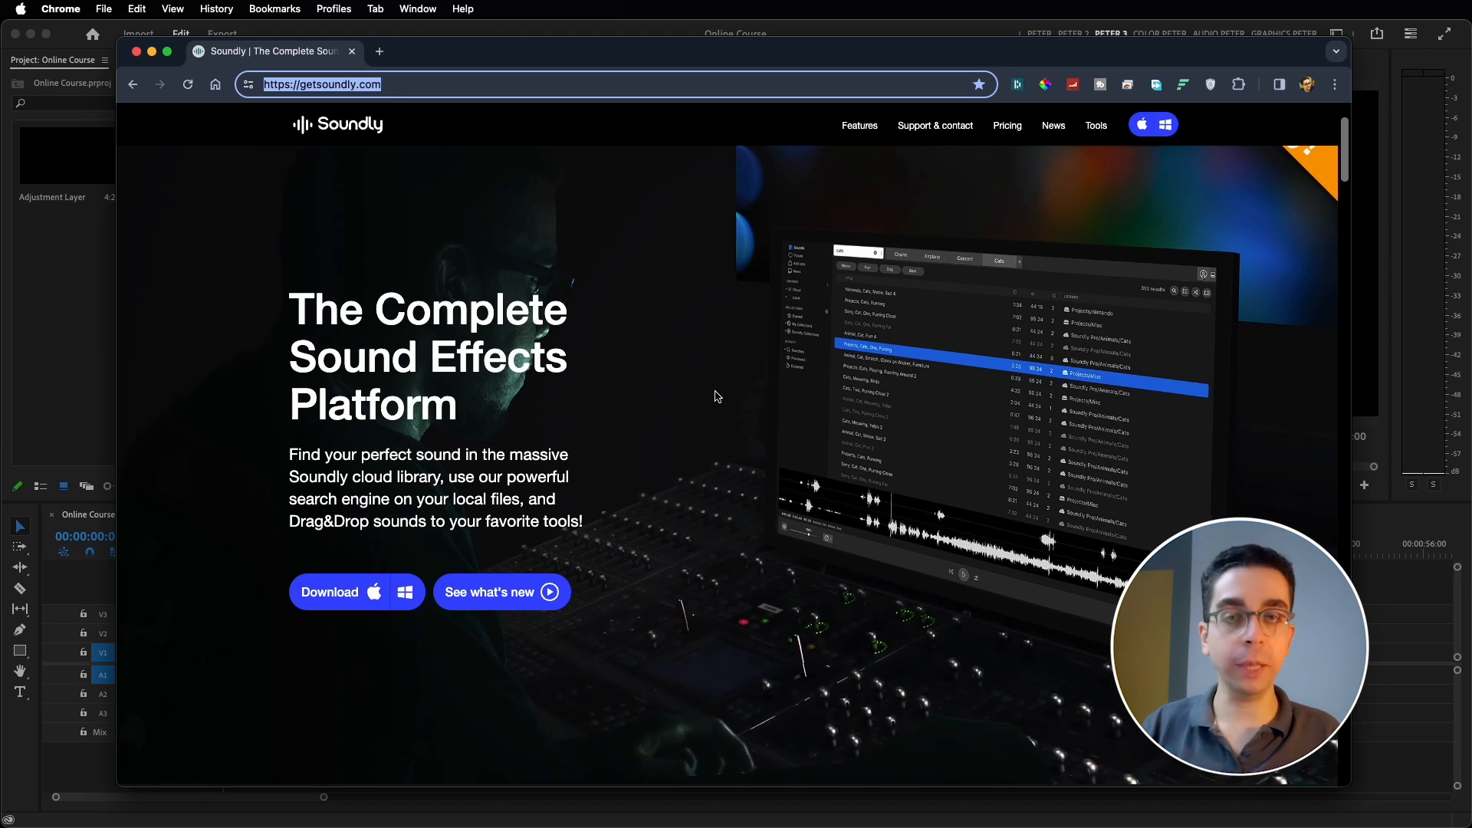
pyautogui.scroll(3, 713, 384)
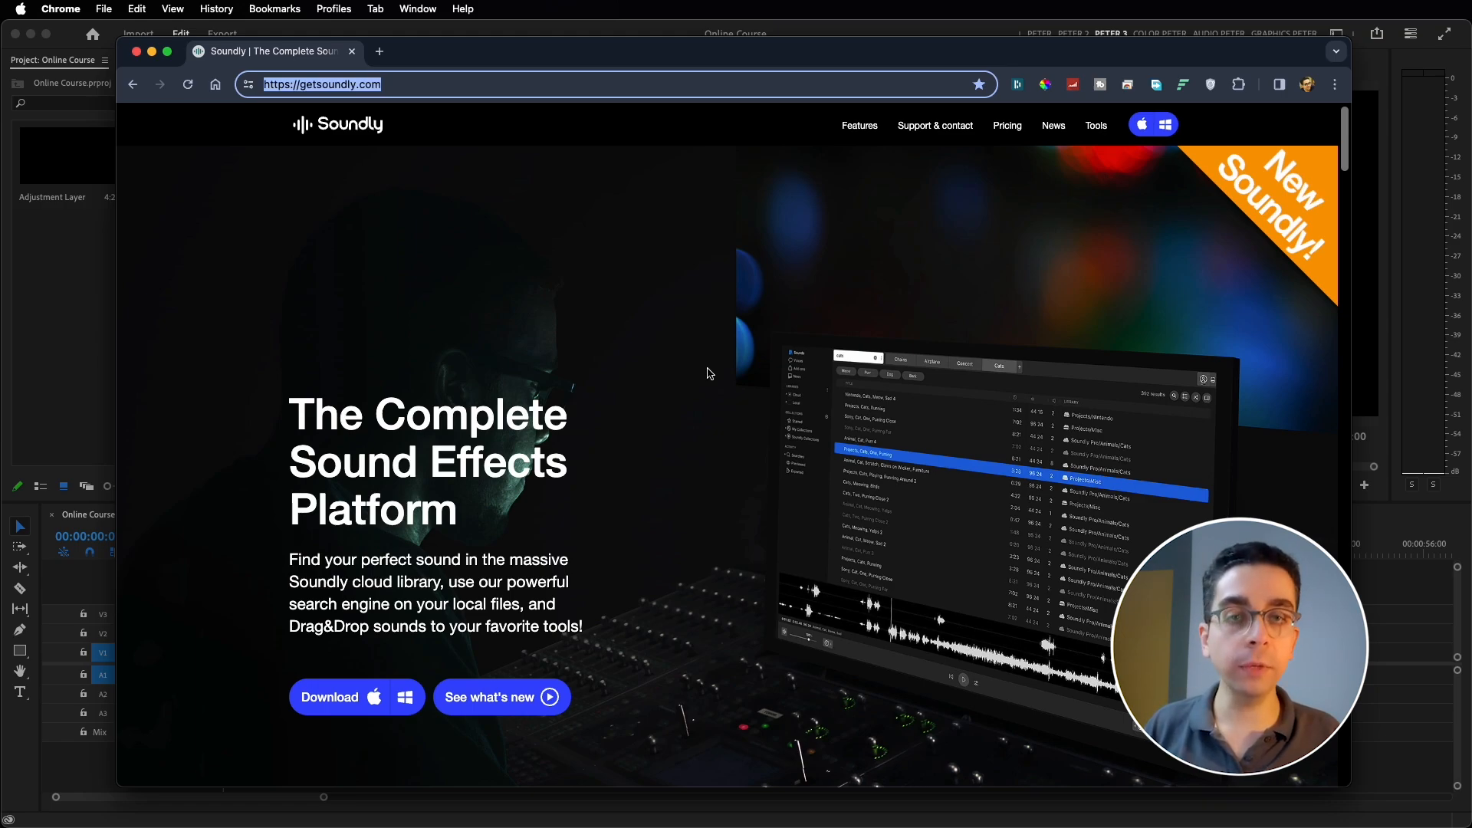
pyautogui.scroll(-2, 697, 378)
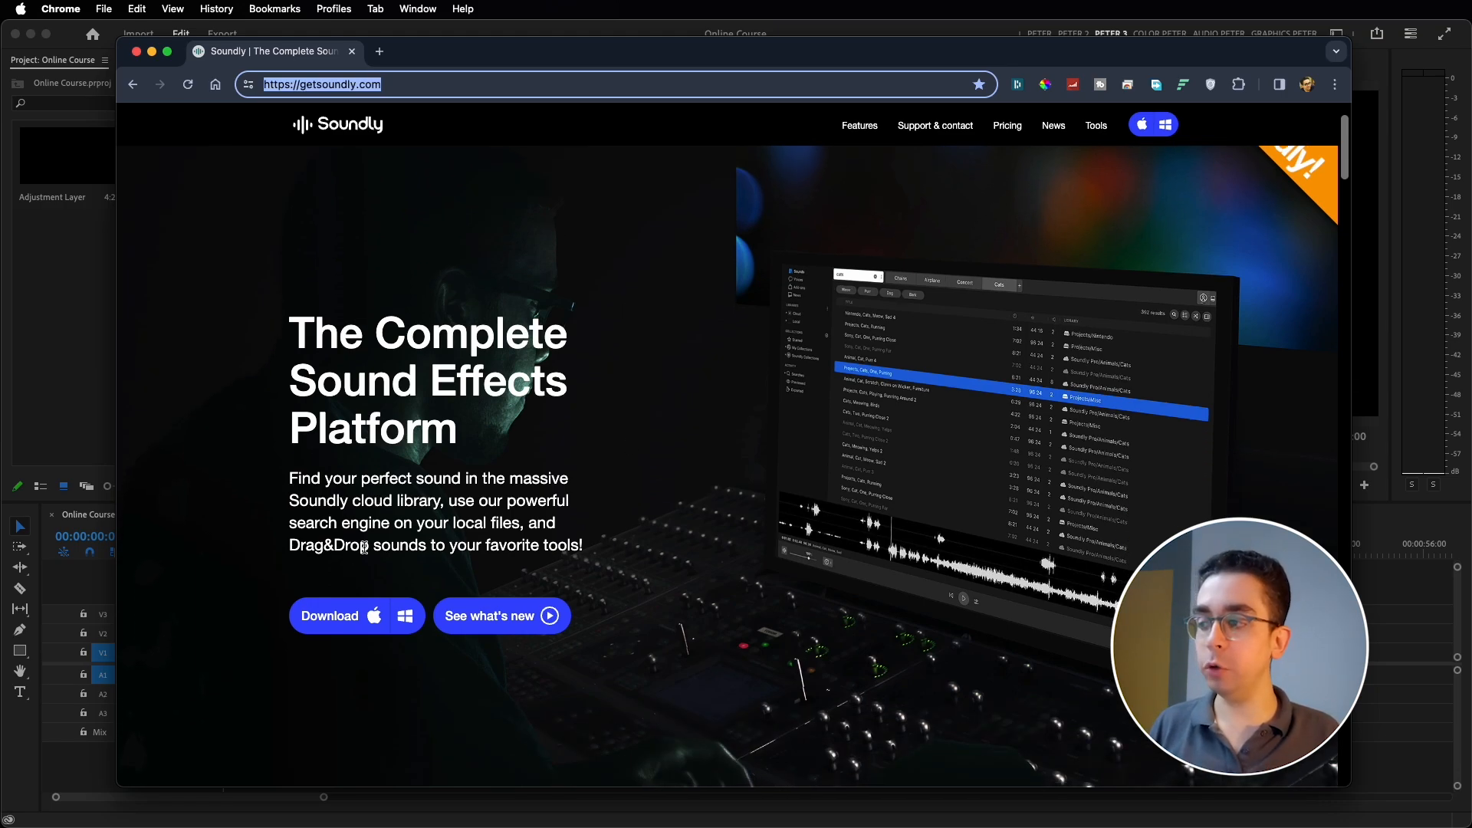
pyautogui.scroll(-6, 415, 564)
pyautogui.scroll(5, 415, 564)
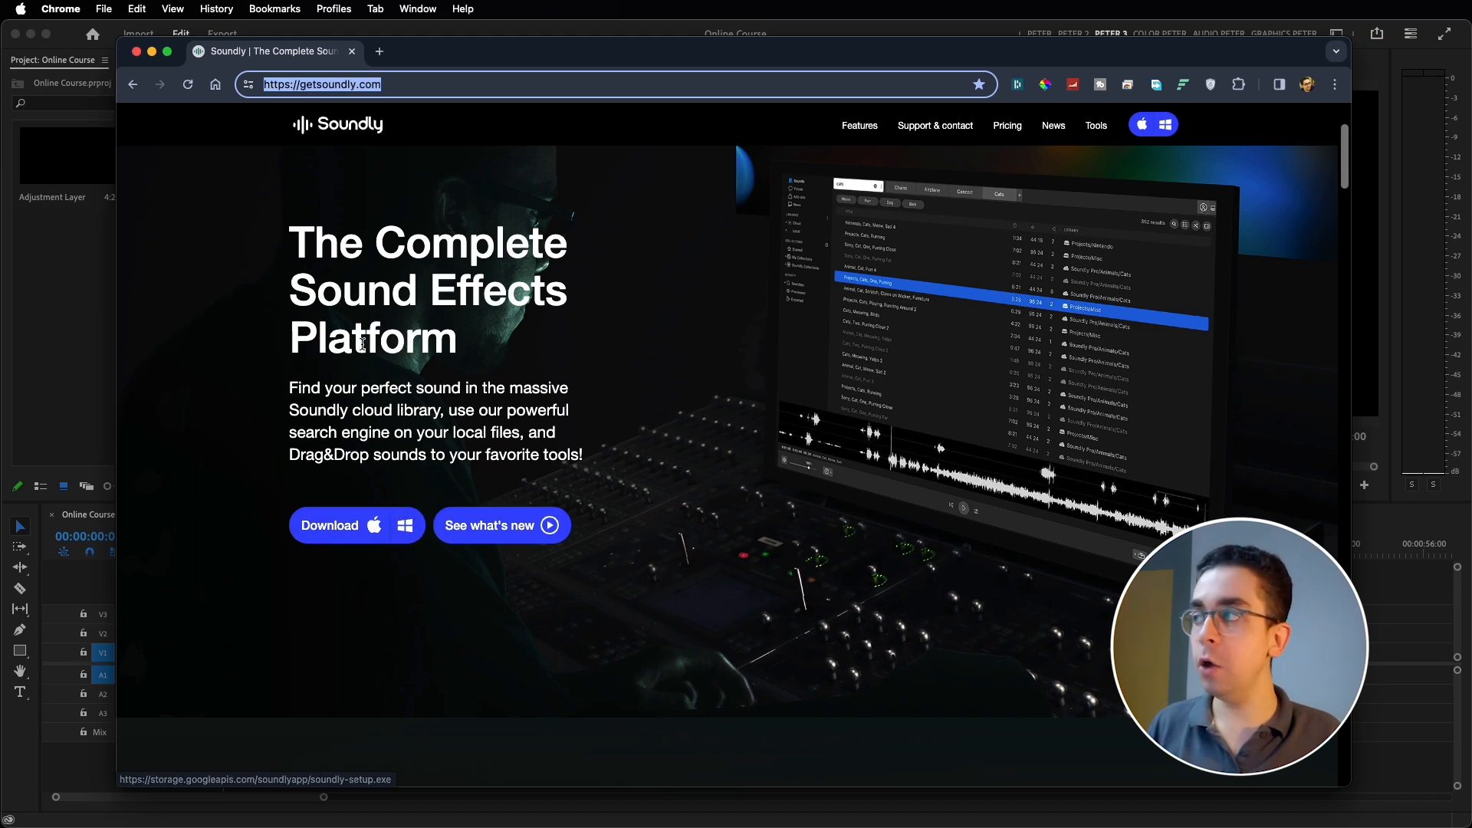
pyautogui.click(152, 52)
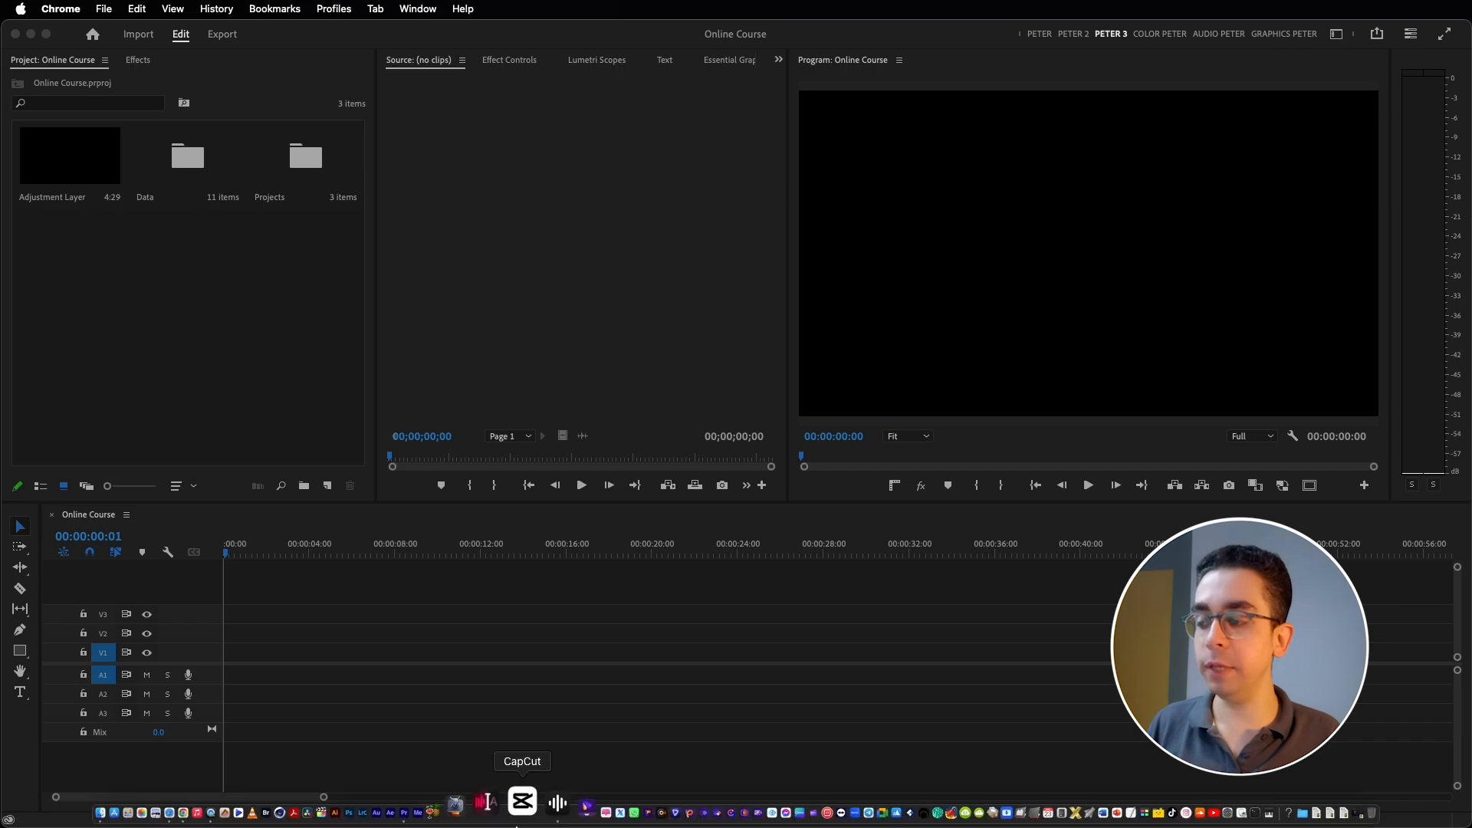
# Open the Soundly app, look at the account setup form, and sign in to the existing account with the saved credentials.
pyautogui.click(519, 802)
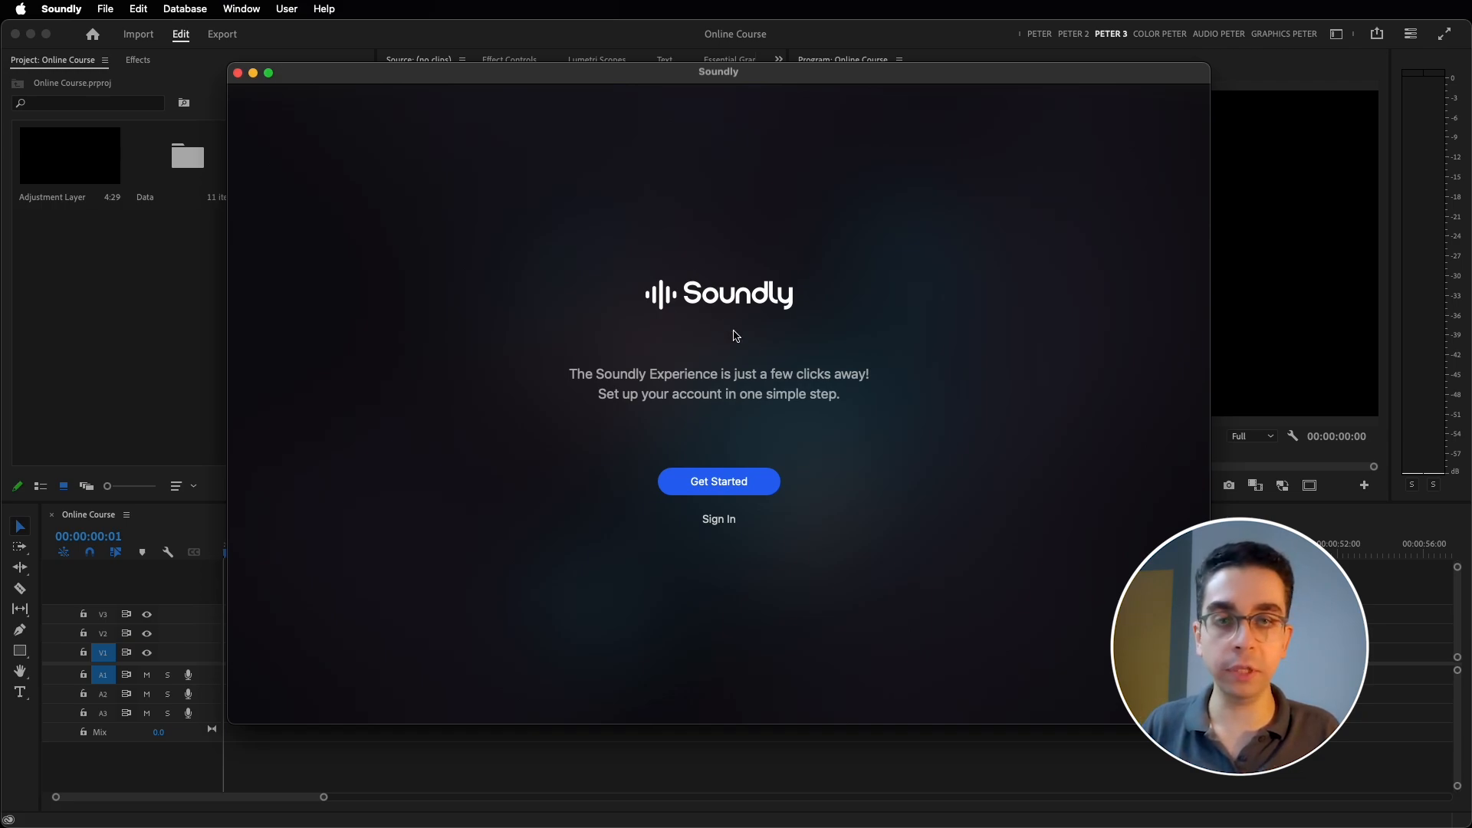
pyautogui.click(732, 488)
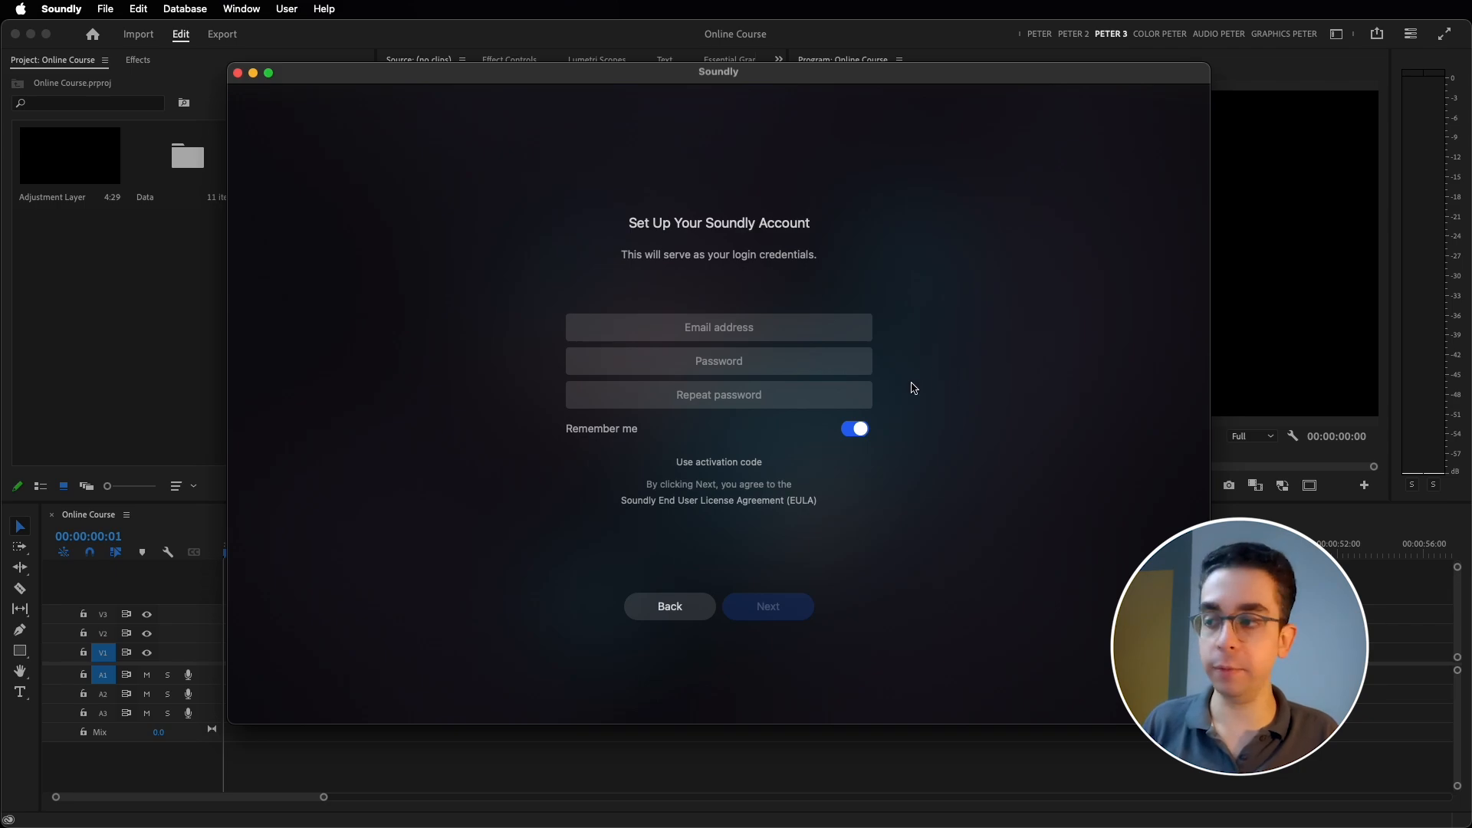
pyautogui.click(678, 614)
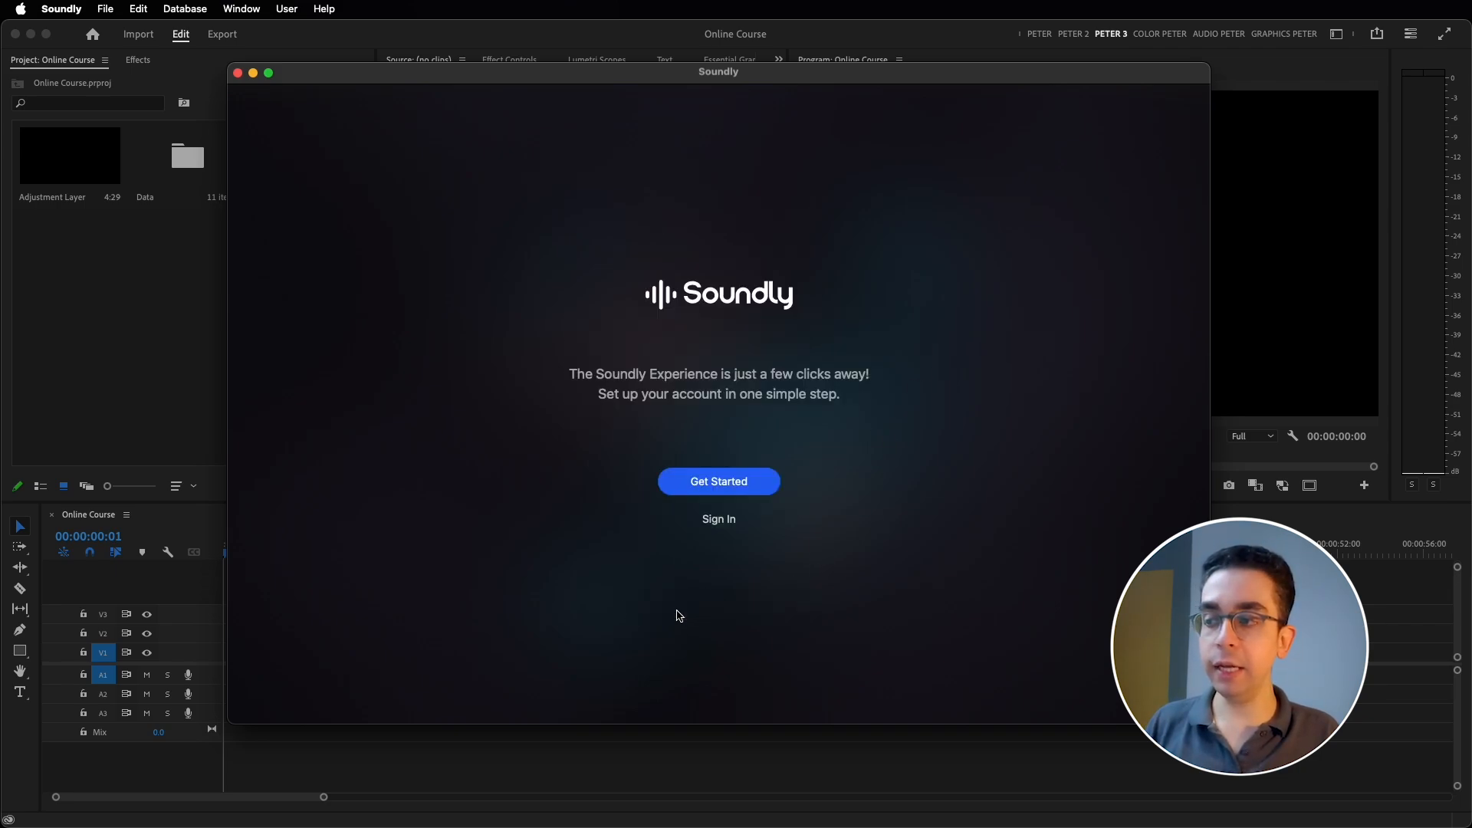
pyautogui.click(729, 519)
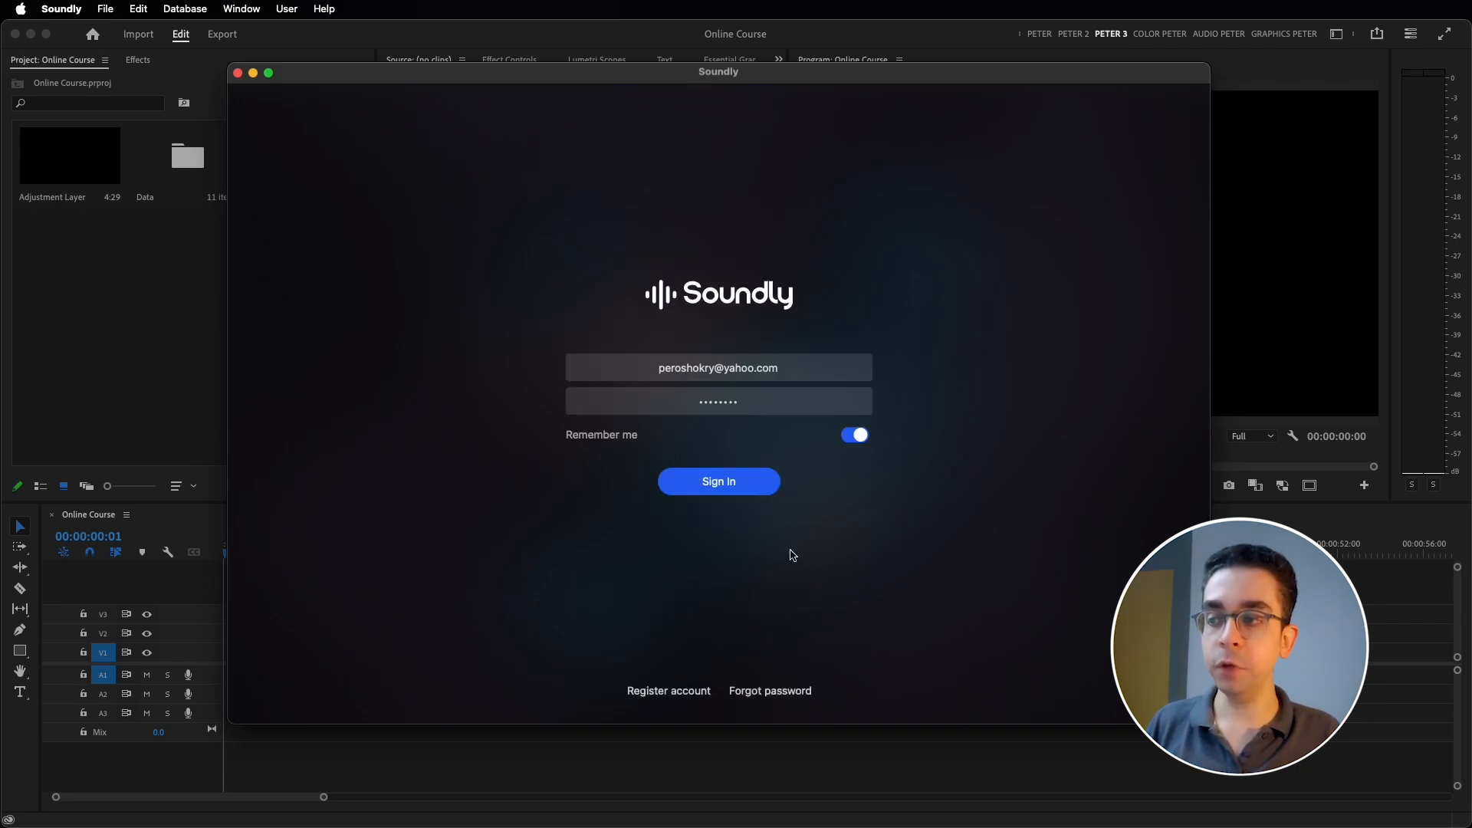
pyautogui.click(735, 482)
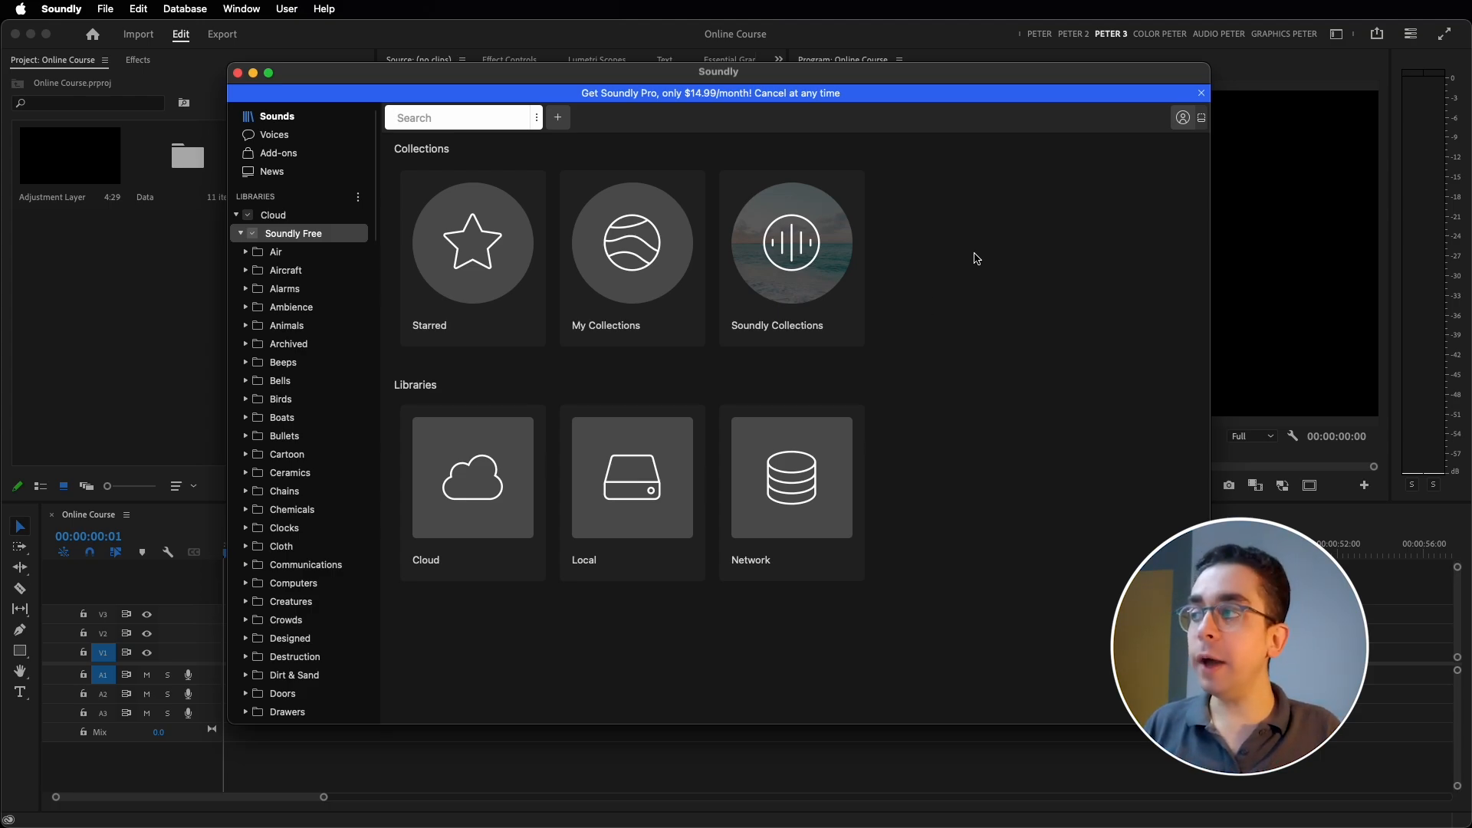
# Open the Soundly Free cloud library and examine its range of sounds, including the Pro entries further down the list.
pyautogui.click(319, 239)
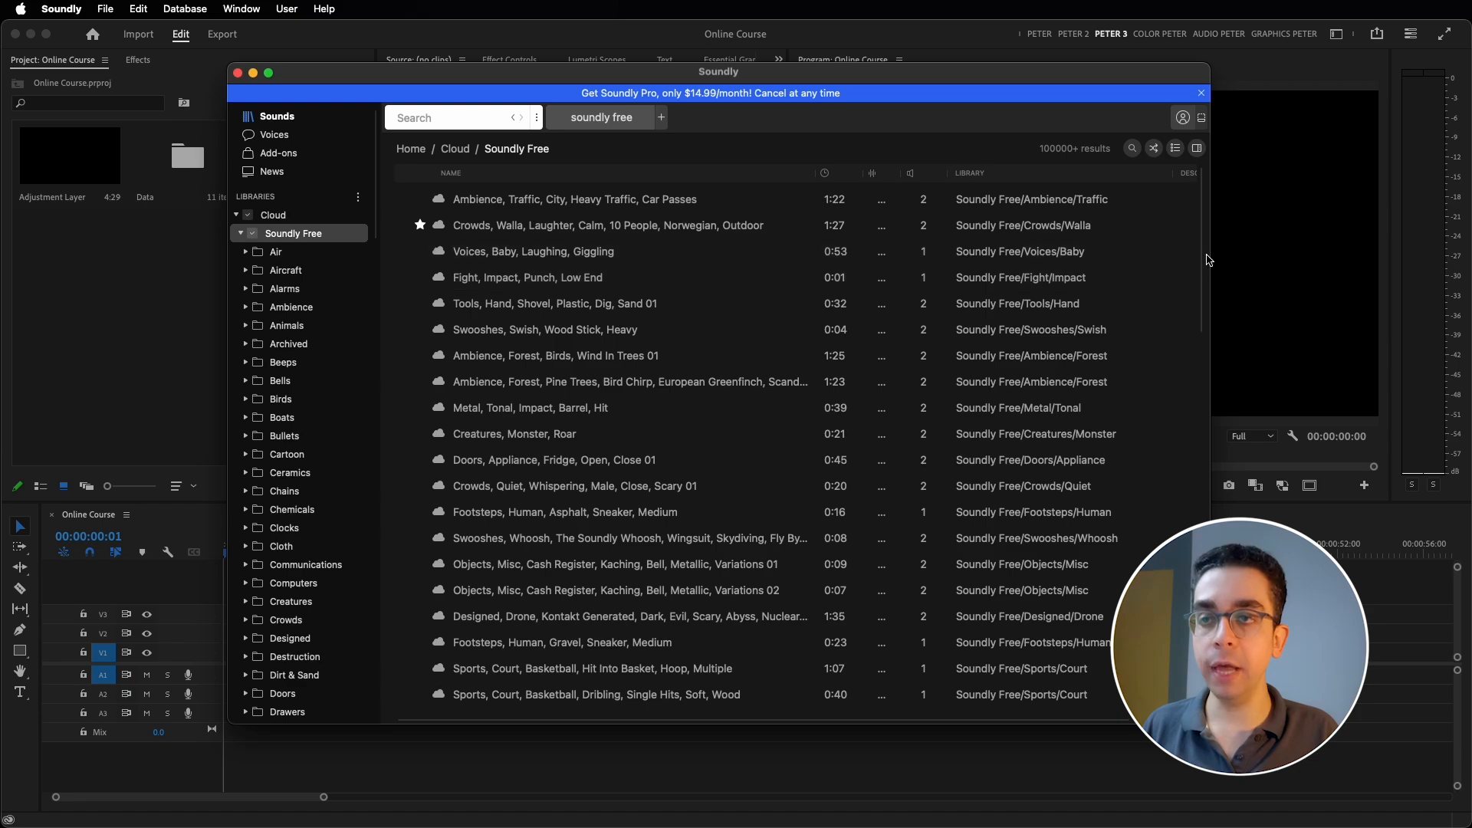
pyautogui.moveTo(1207, 260); pyautogui.dragTo(1182, 675)
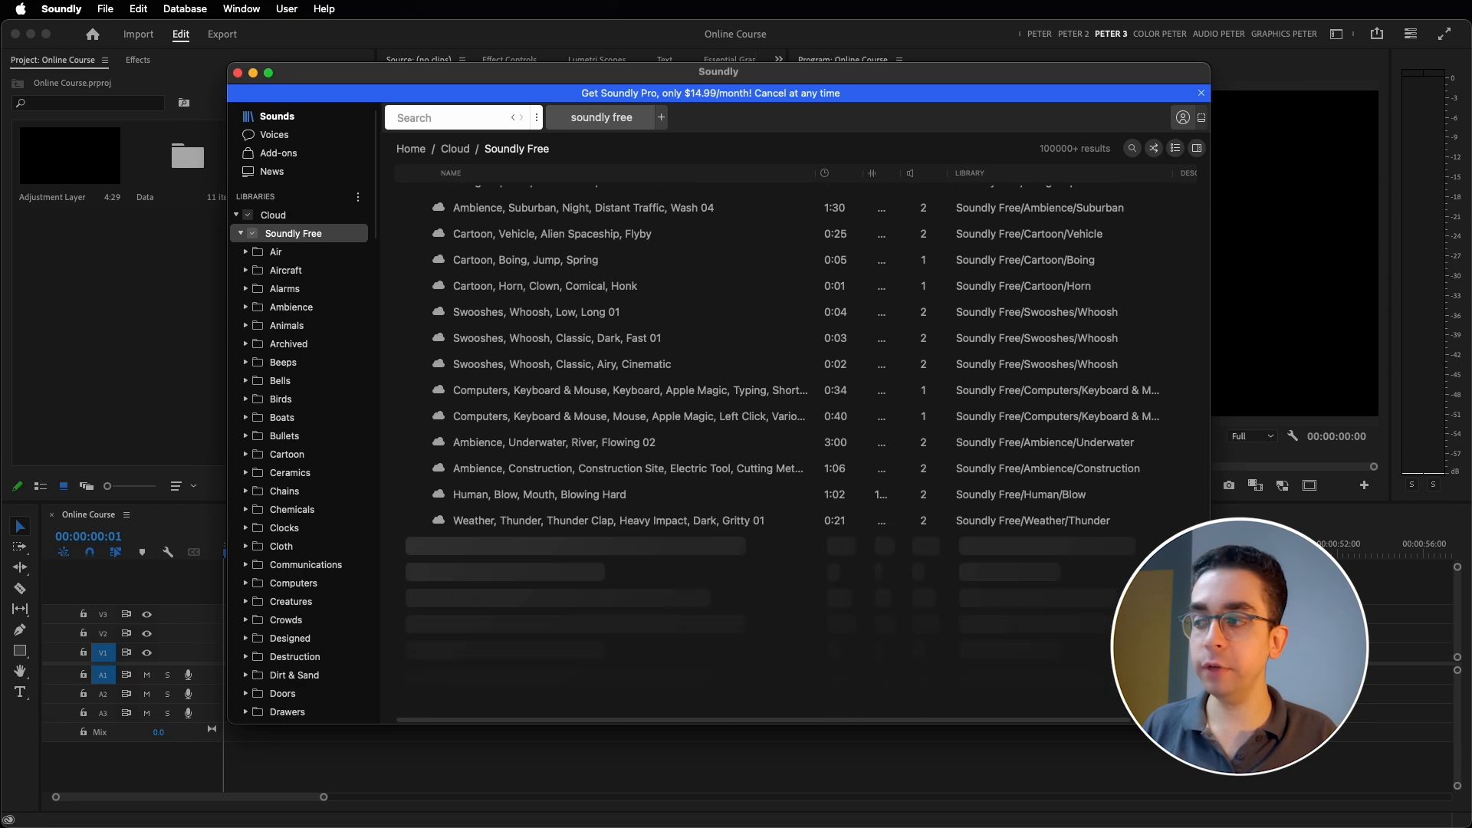
pyautogui.scroll(-15, 757, 385)
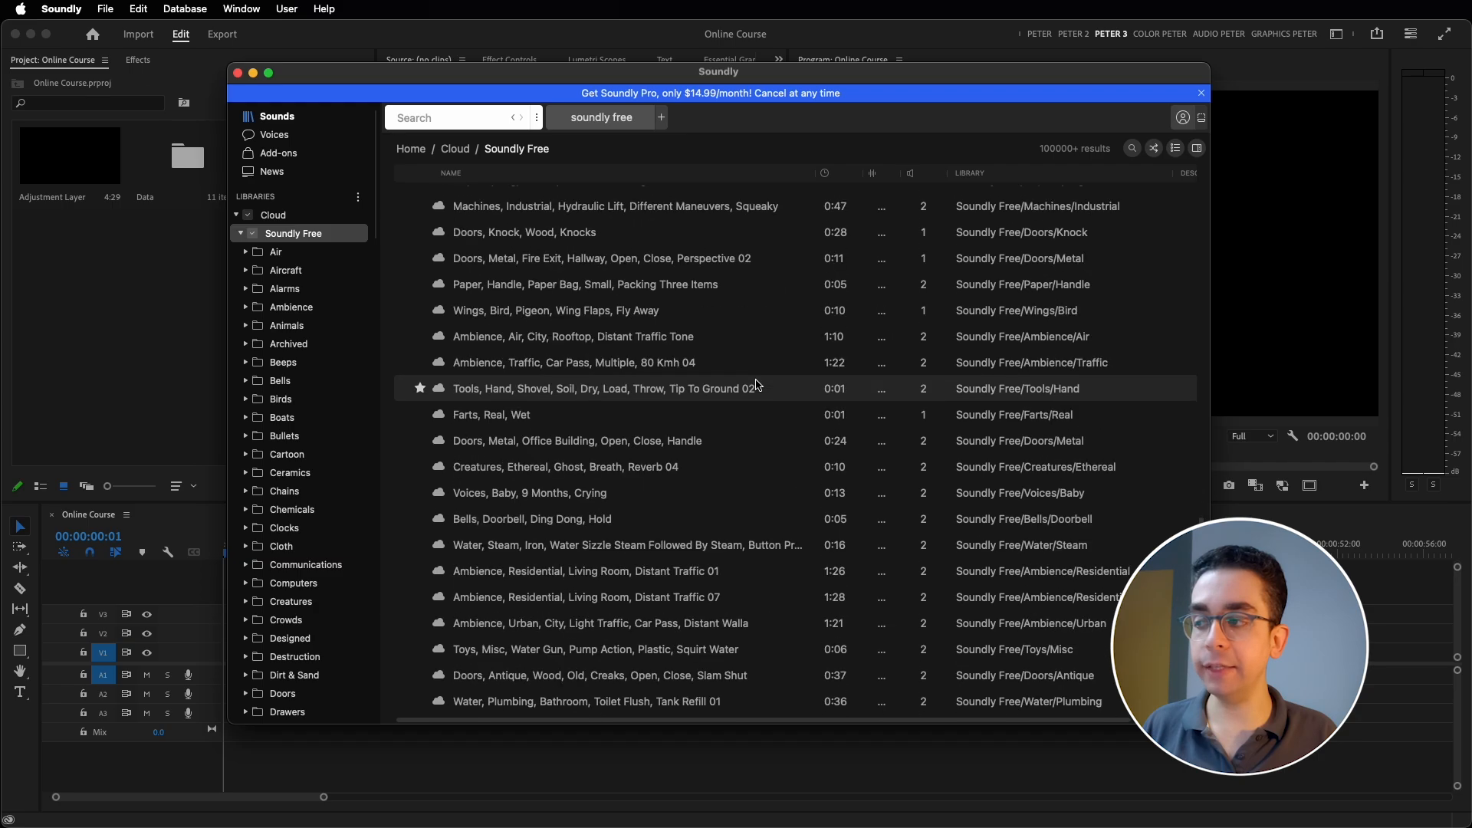
pyautogui.scroll(-15, 757, 385)
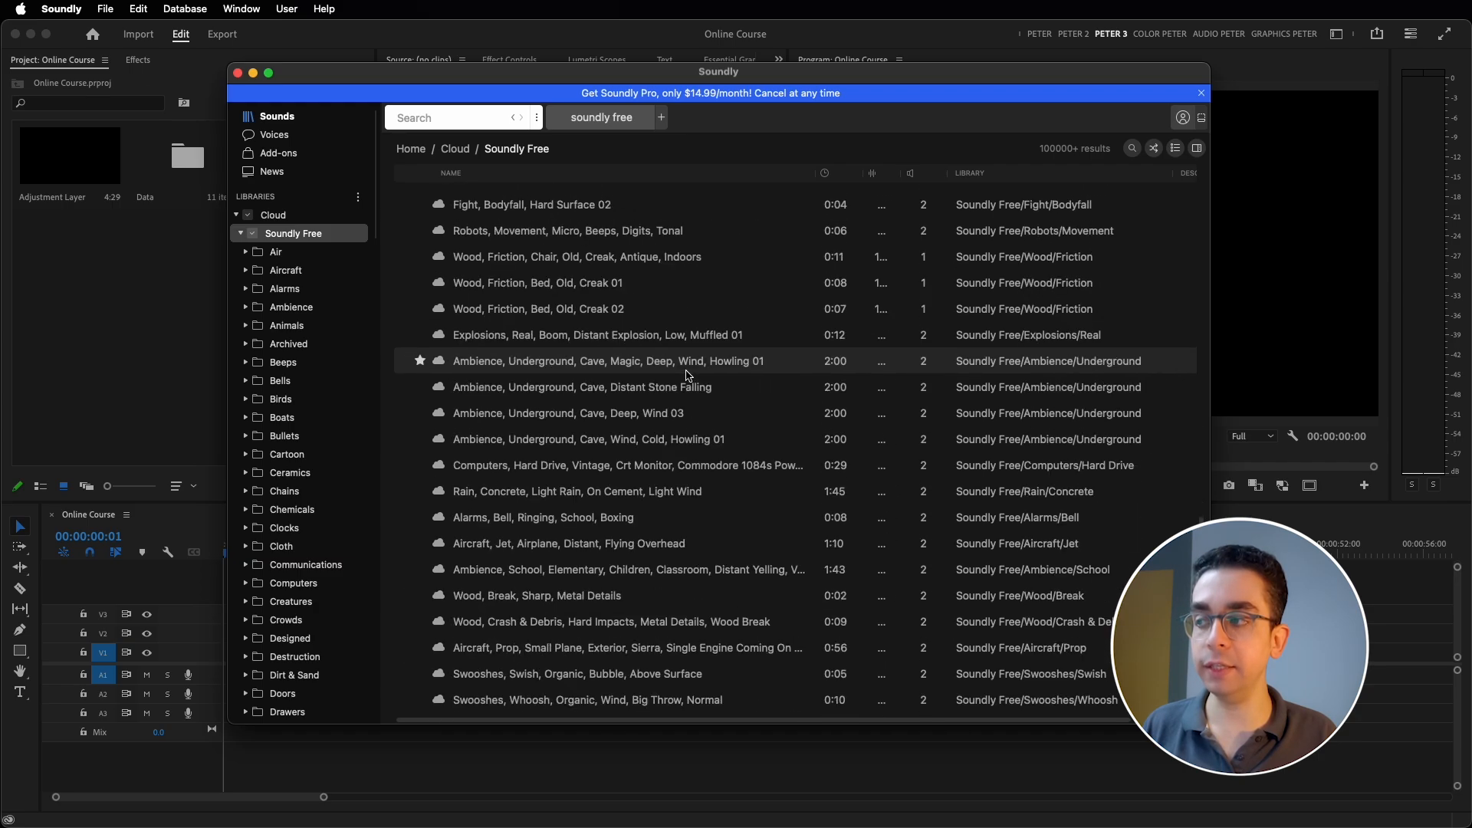
pyautogui.scroll(-15, 688, 376)
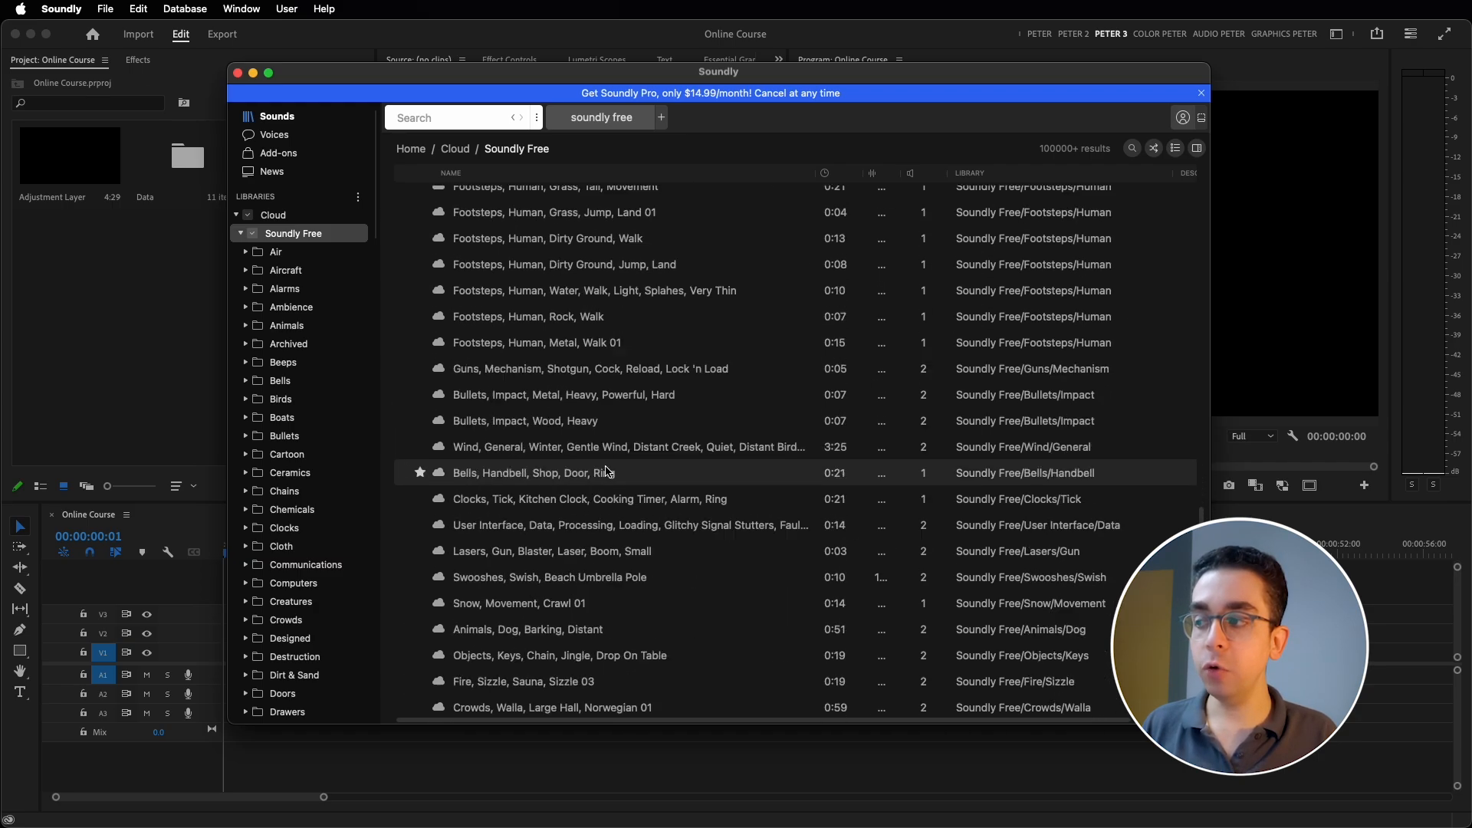
pyautogui.scroll(-5, 606, 471)
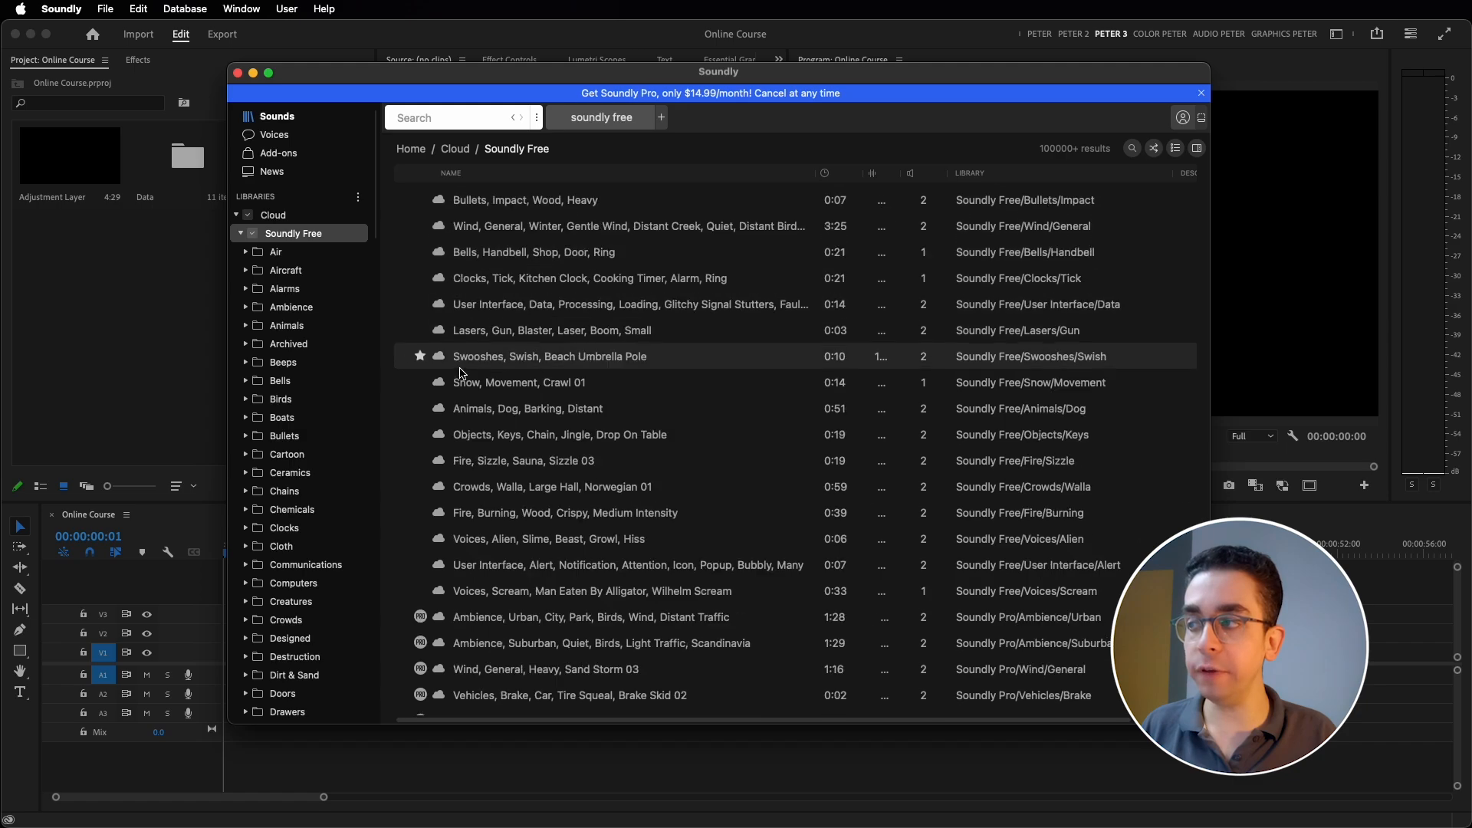
pyautogui.scroll(-5, 462, 372)
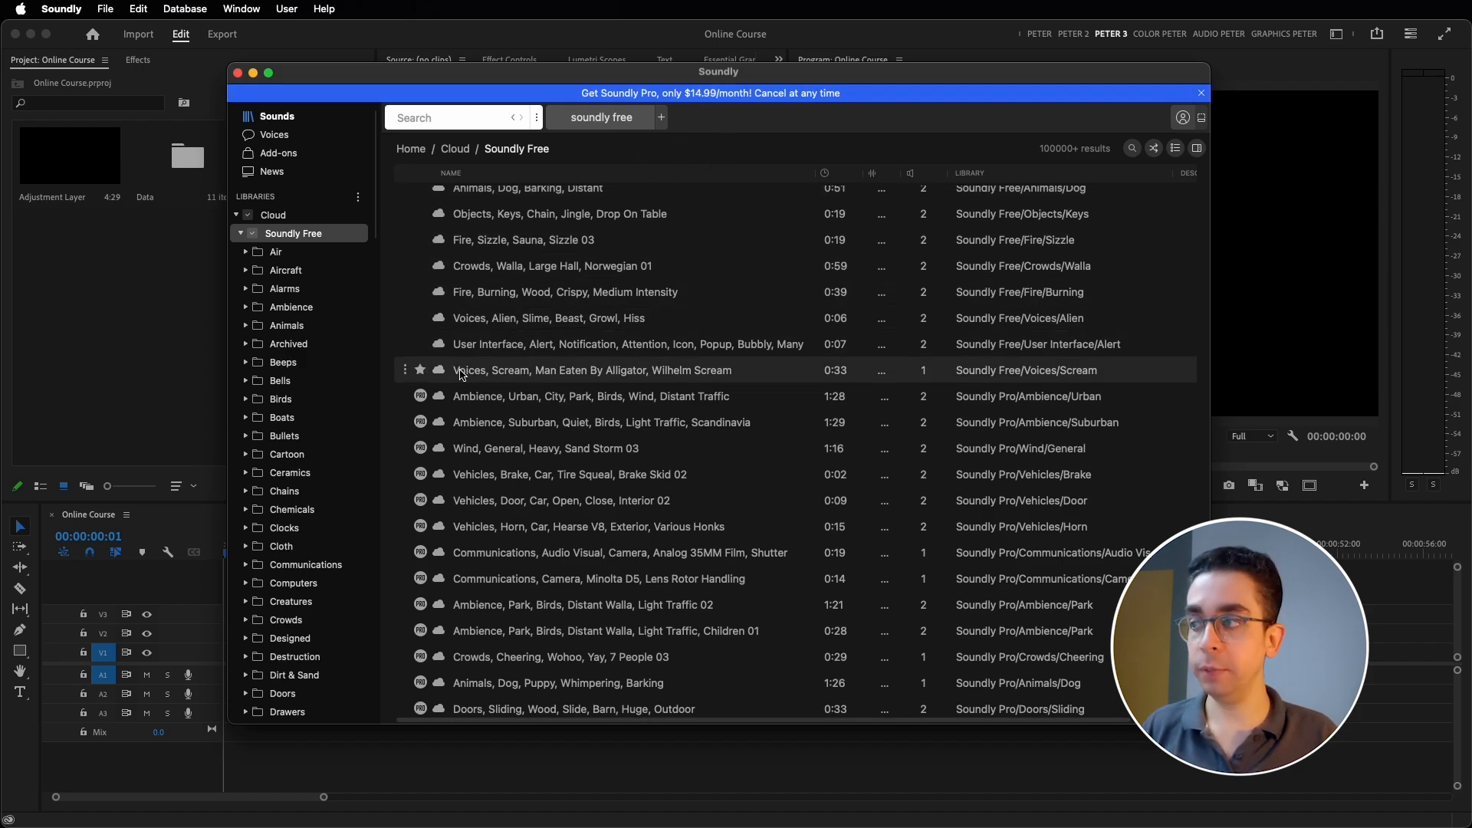
pyautogui.scroll(3, 510, 376)
pyautogui.scroll(-20, 510, 376)
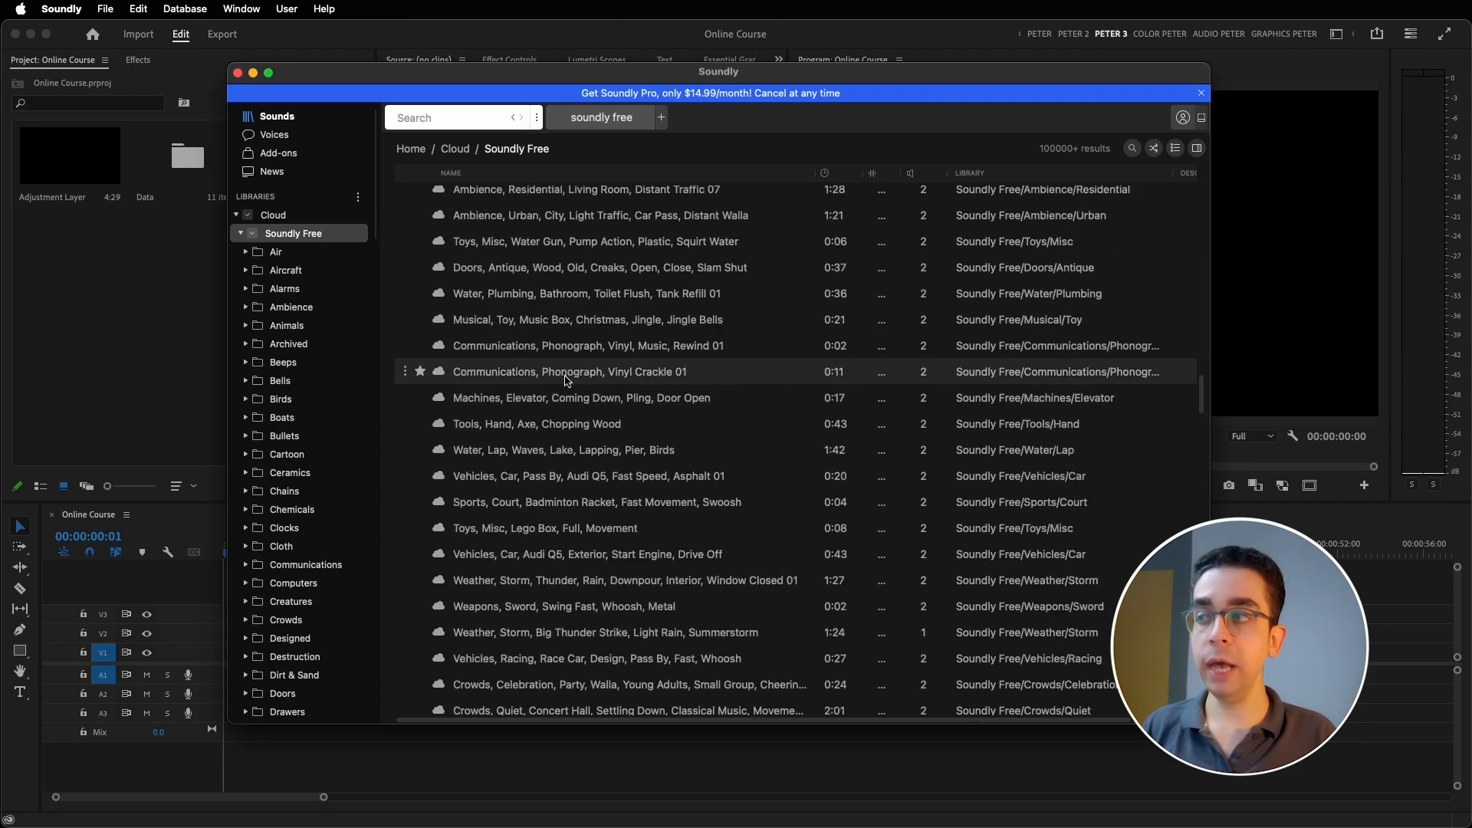
pyautogui.scroll(20, 497, 351)
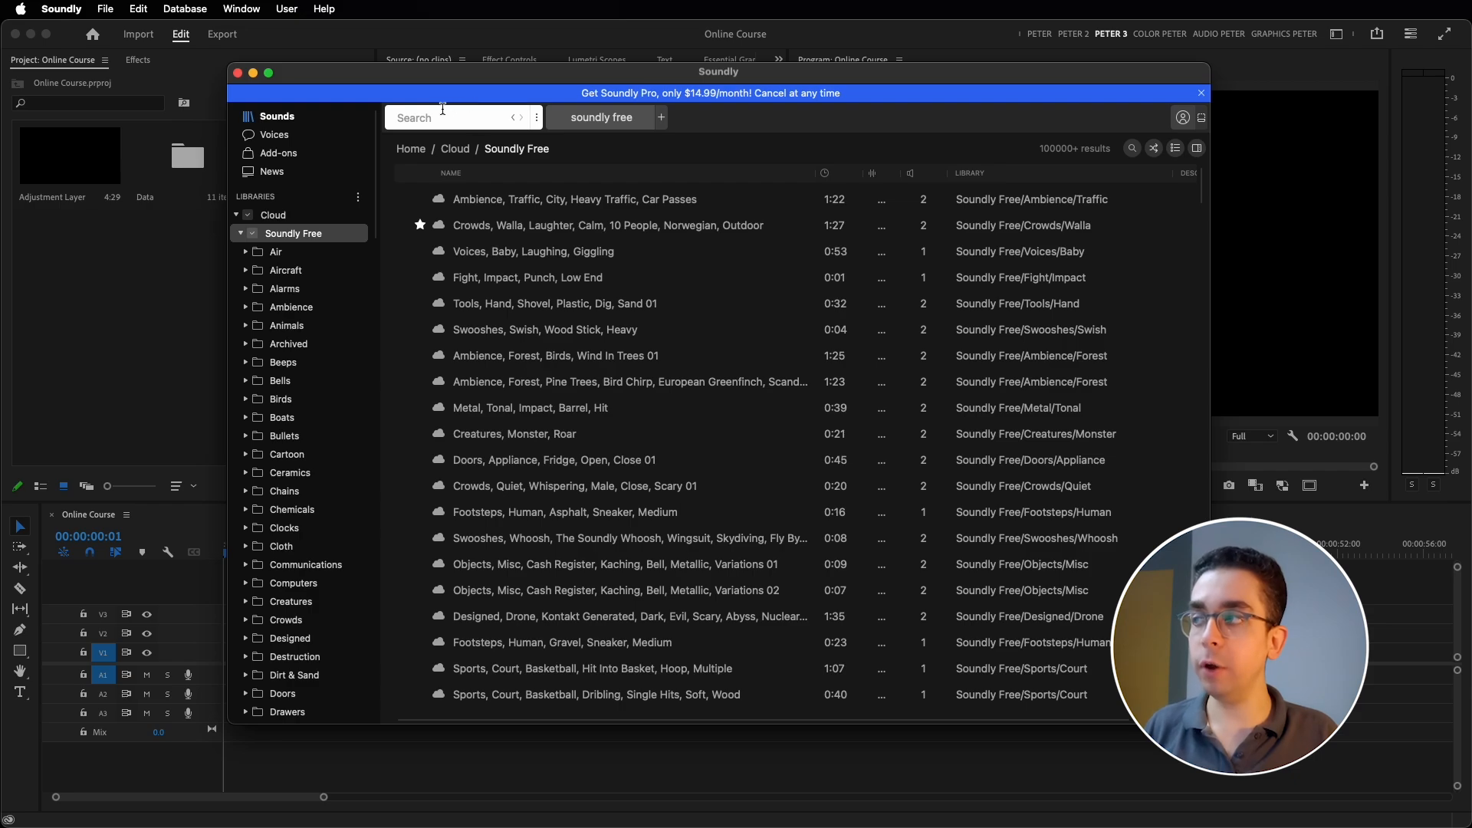
pyautogui.write('ص')
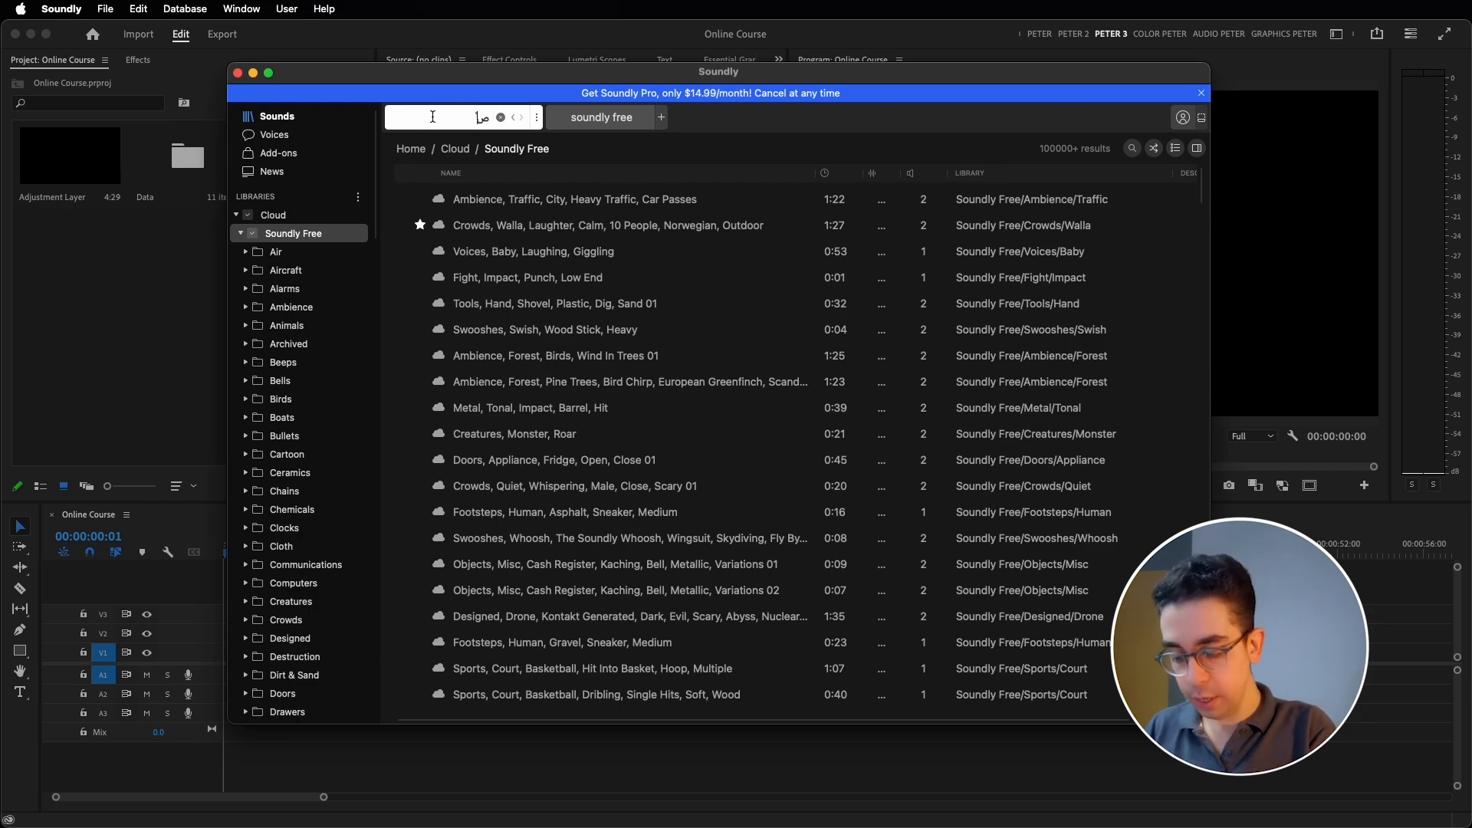
pyautogui.write('اخخسا')
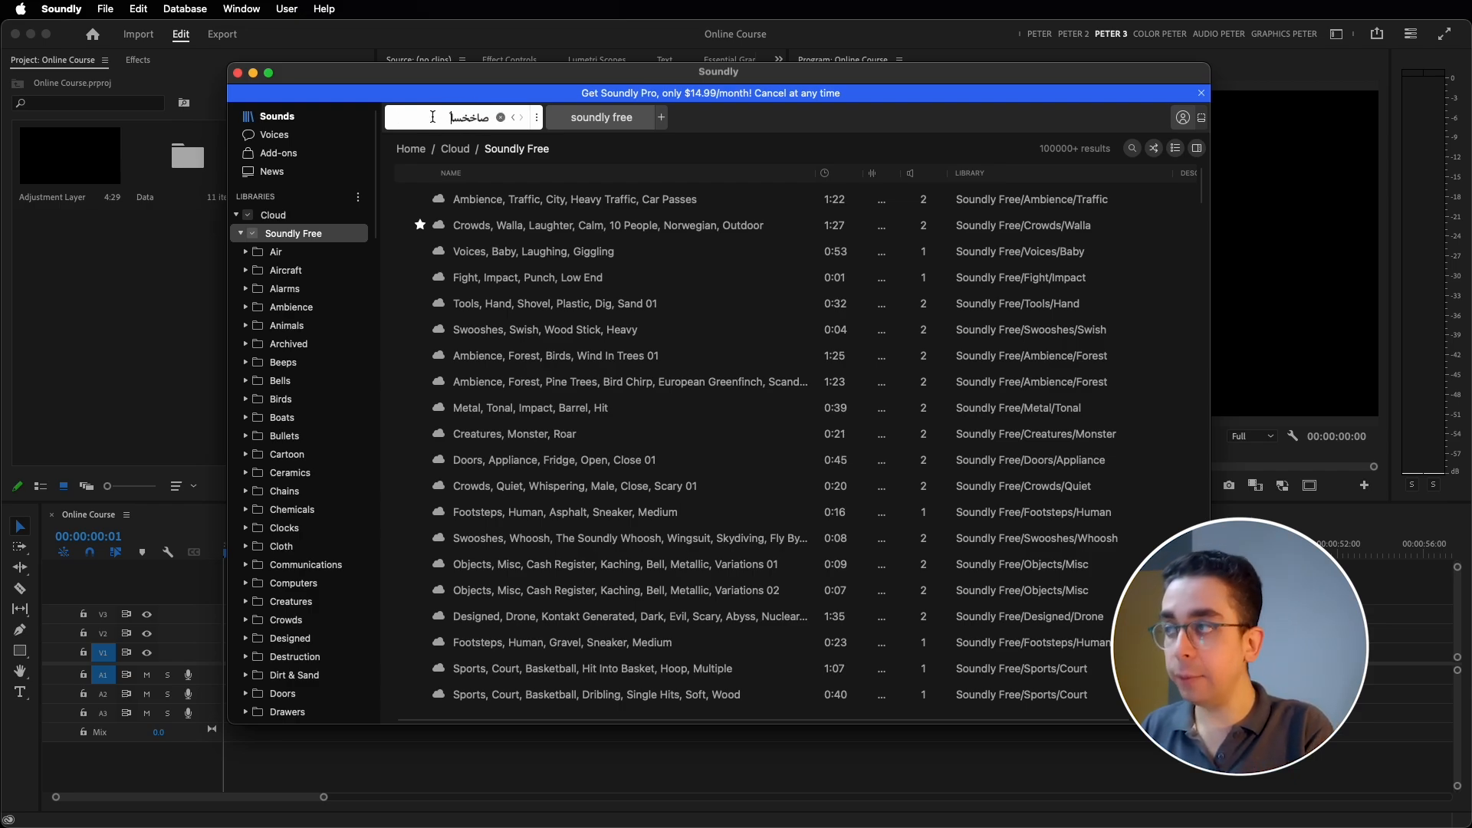
pyautogui.press('BackSpace')
pyautogui.press('BackSpace')
pyautogui.press('BackSpace')
pyautogui.press('BackSpace')
pyautogui.press('BackSpace')
pyautogui.press('BackSpace')
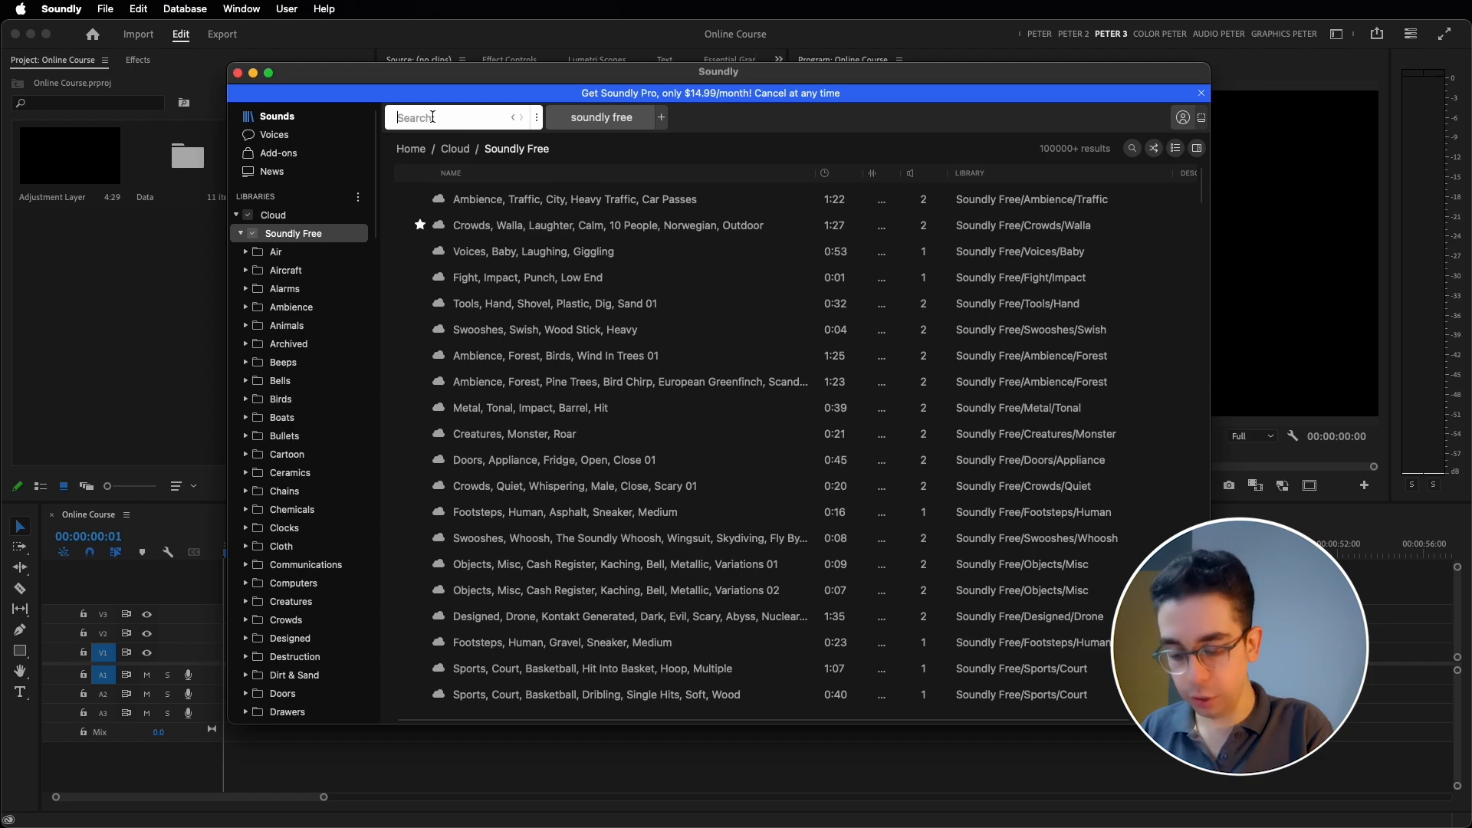
# Search the sound library for "whoosh" and select the sound "Swooshes, Swish, Wood Stick, Heavy" for preview.
pyautogui.write('whoo')
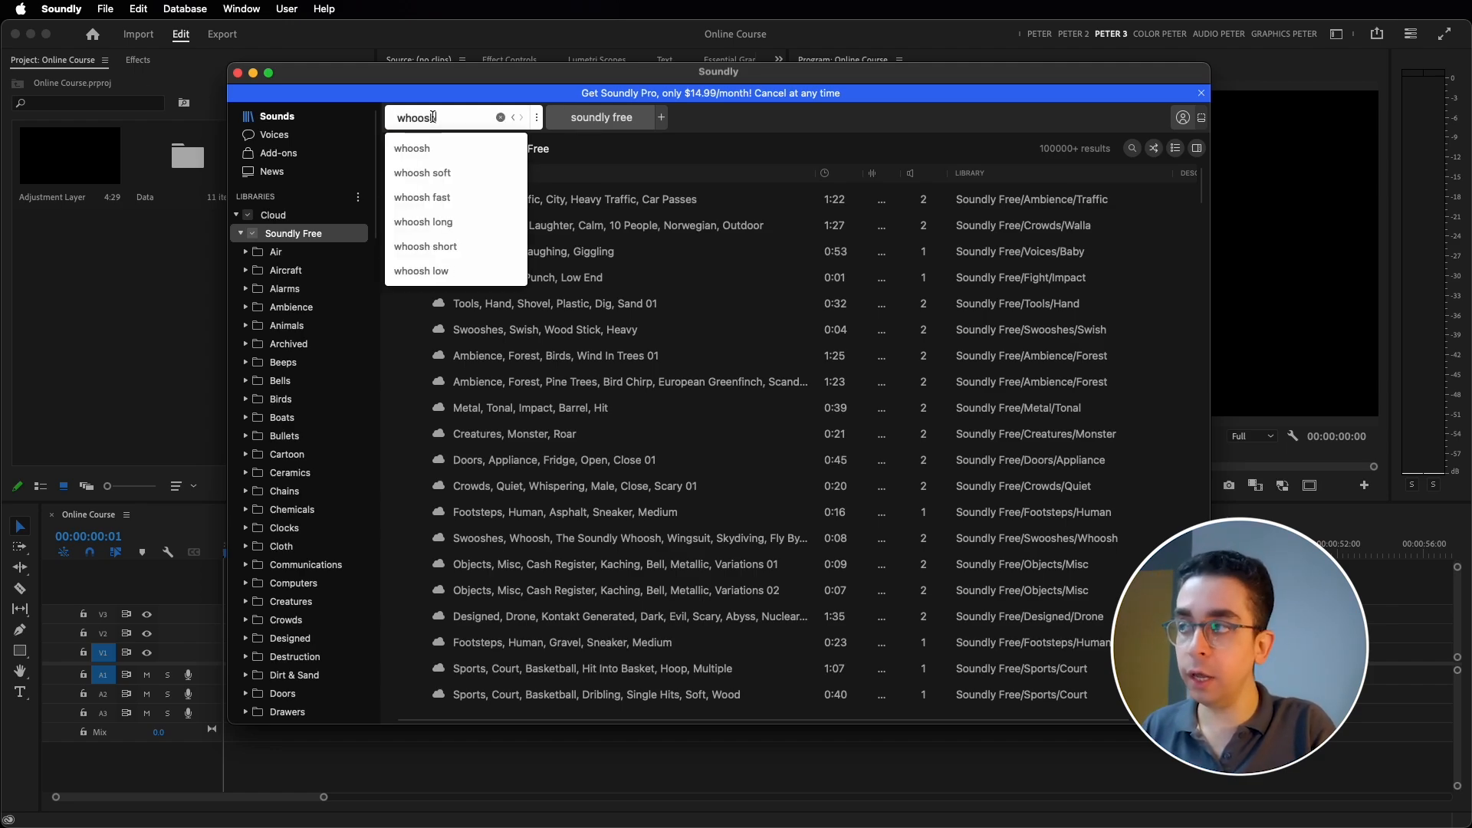
pyautogui.write('sh')
pyautogui.press('Return')
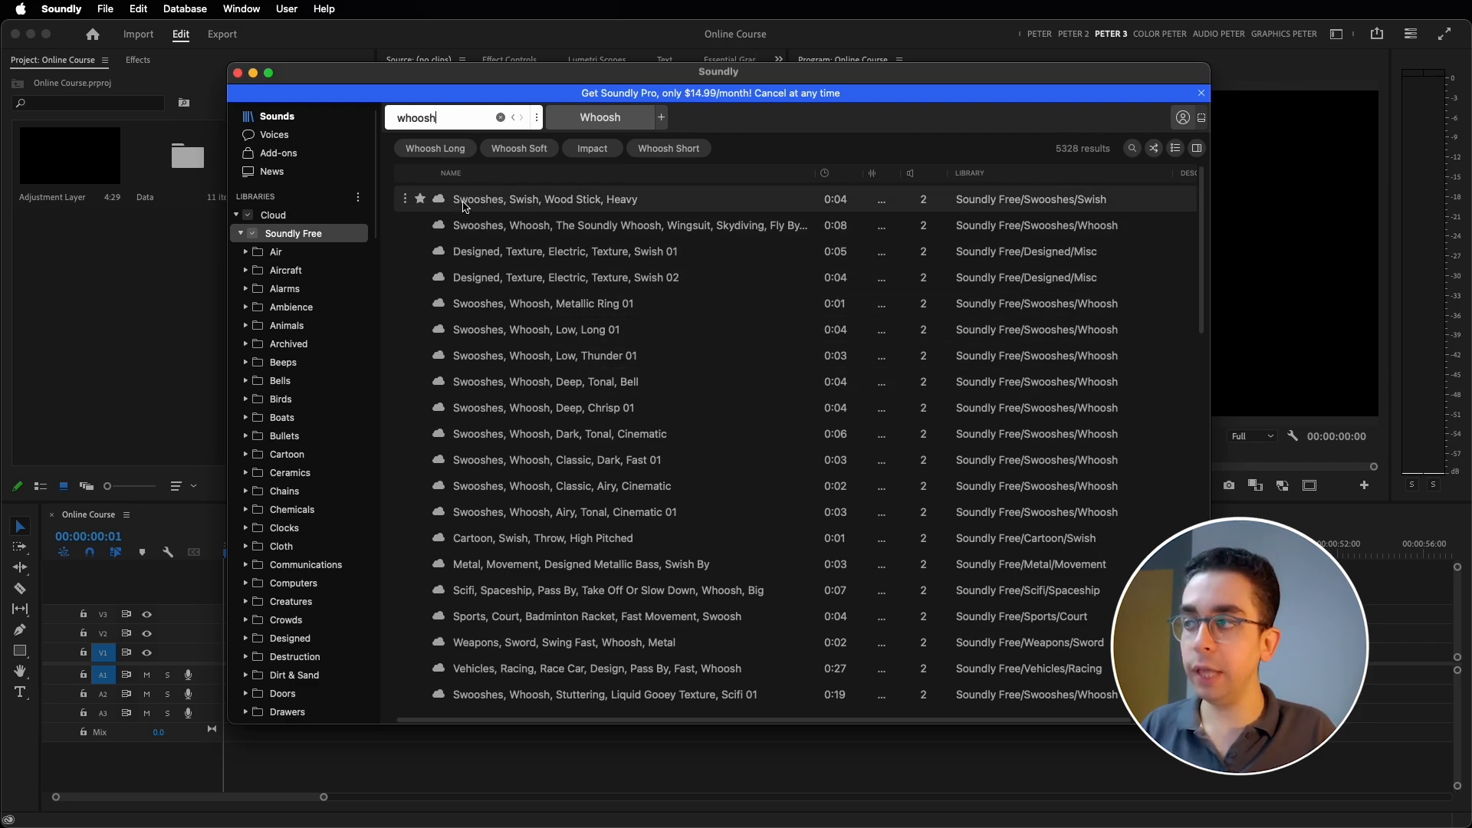
pyautogui.click(470, 205)
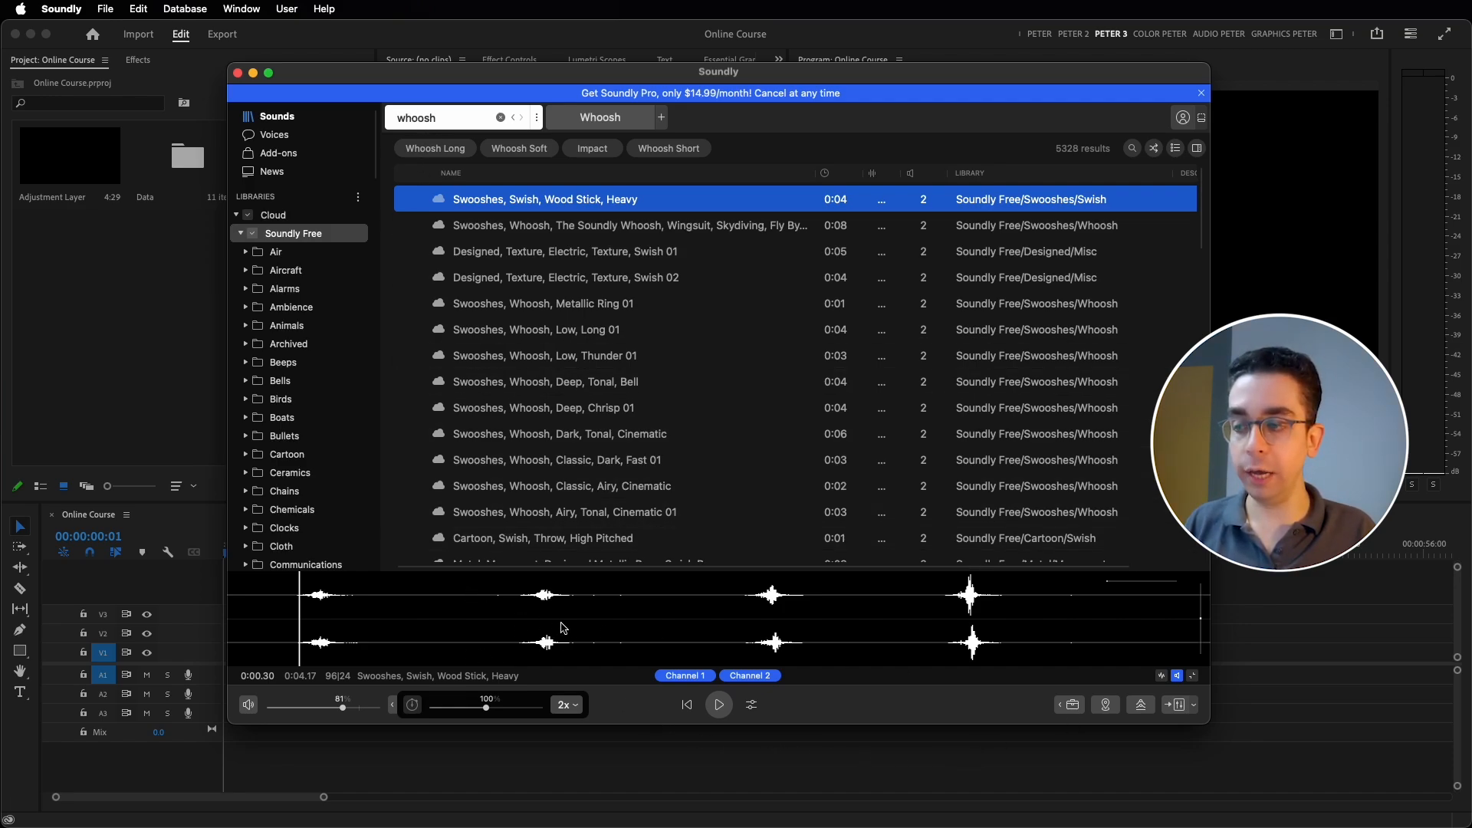
# Clear Premiere Pro from behind Soundly and export the sound's first swoosh, about 0.85 s long, to the desktop as a WAV file.
pyautogui.click(803, 777)
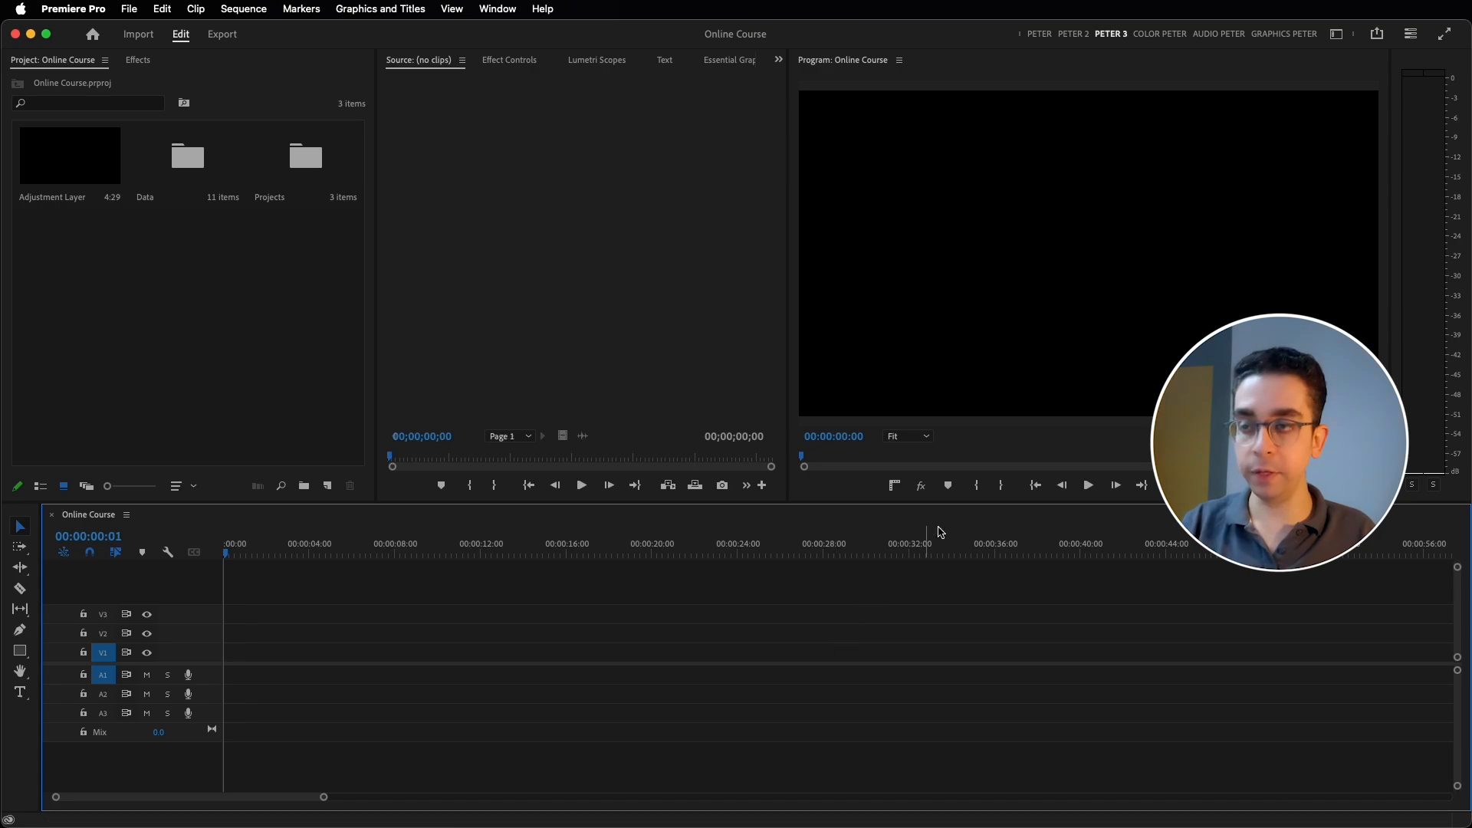
pyautogui.press('super+h')
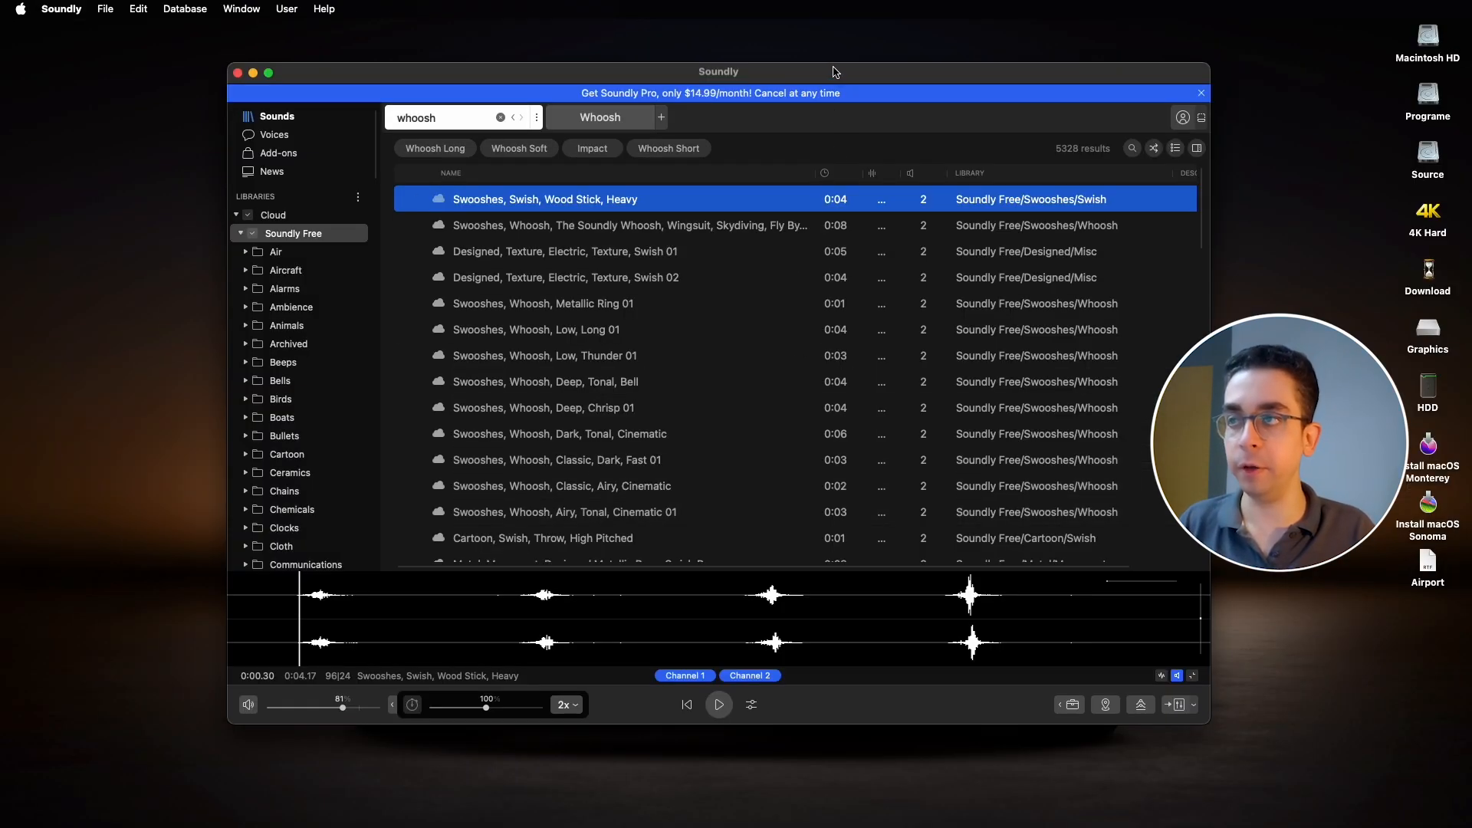
pyautogui.moveTo(836, 72); pyautogui.dragTo(795, 54)
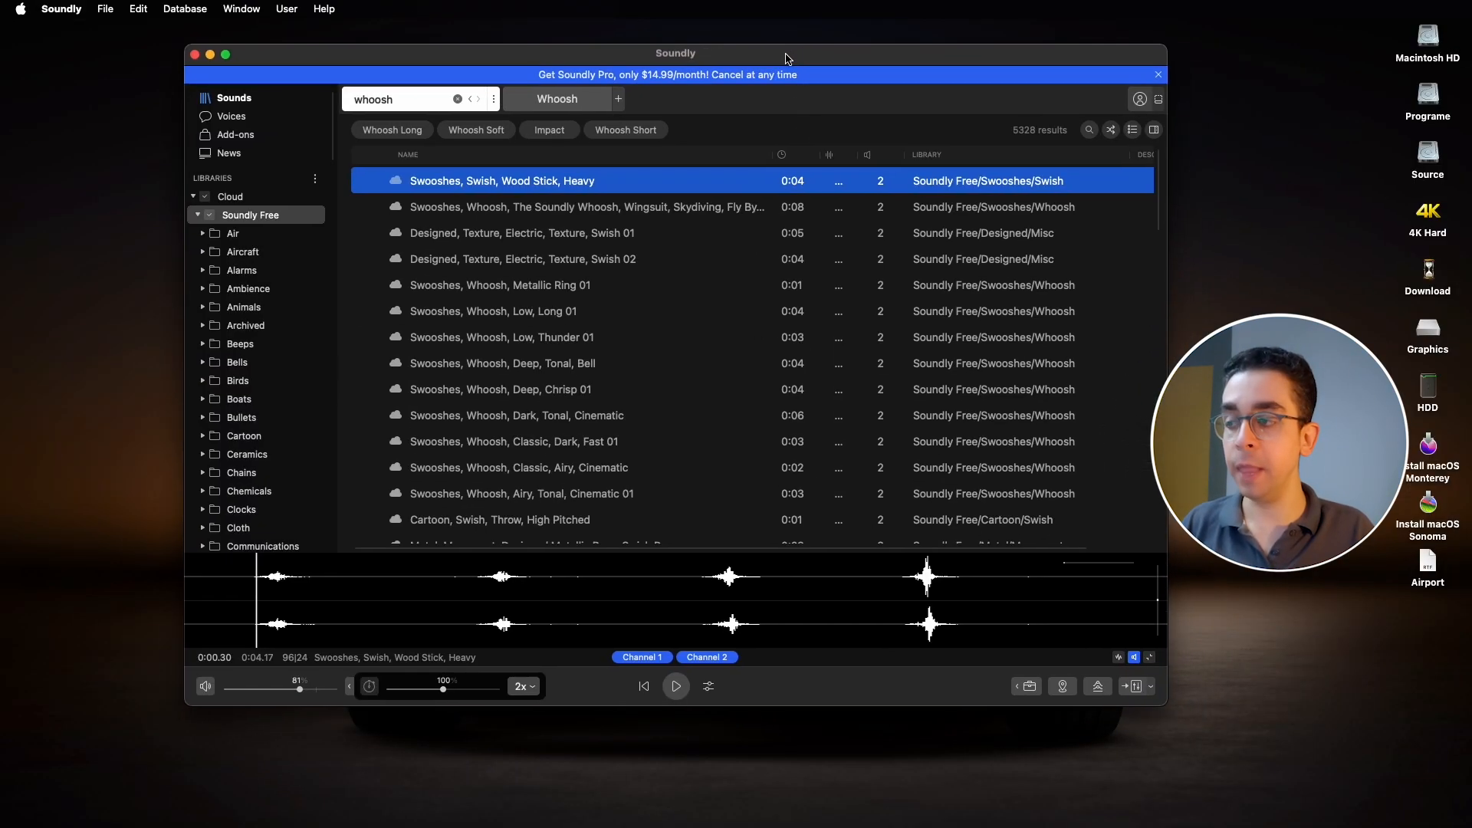
pyautogui.click(226, 598)
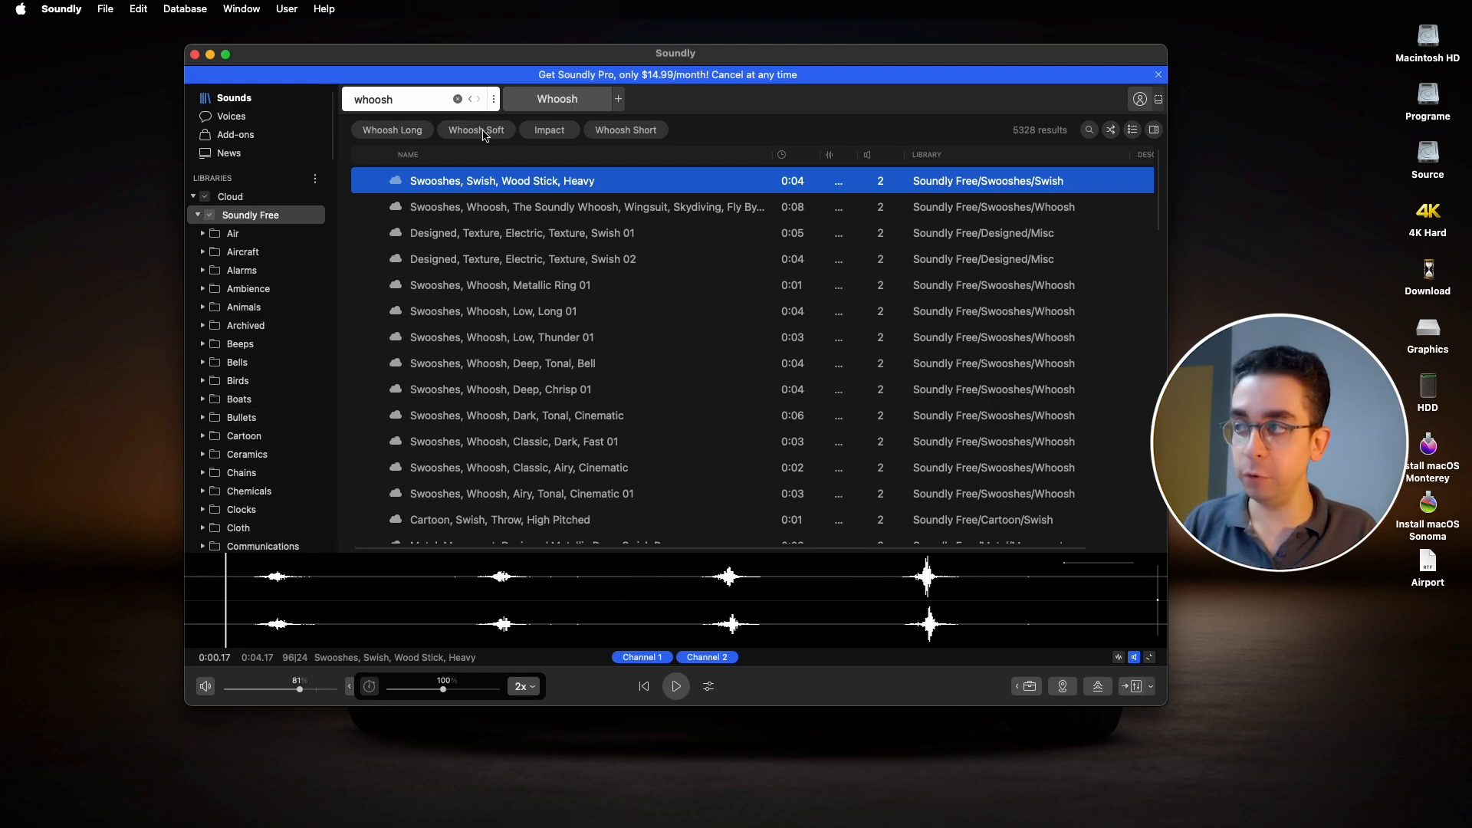
pyautogui.press('space')
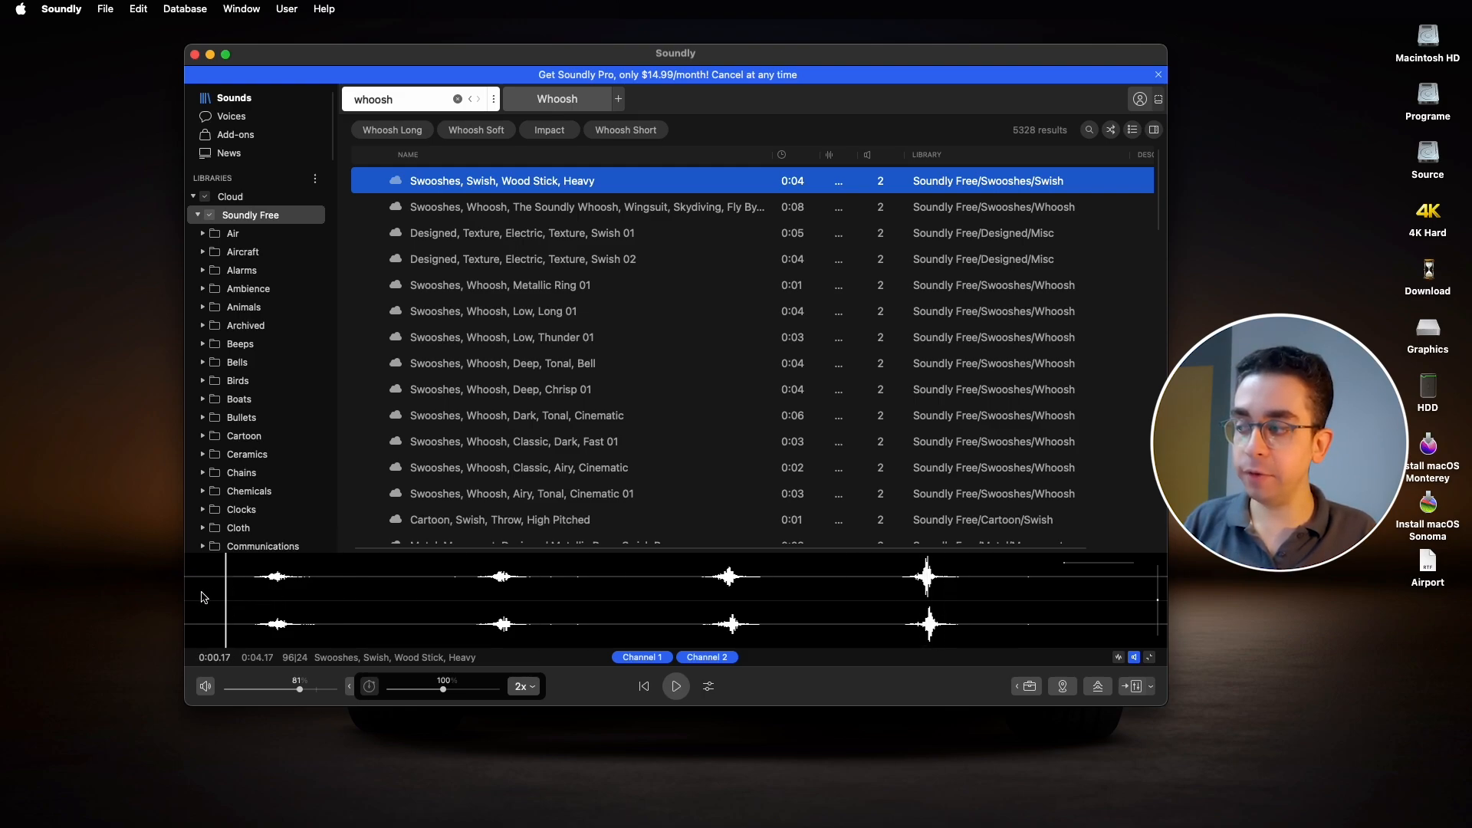
pyautogui.moveTo(205, 597); pyautogui.dragTo(1428, 643)
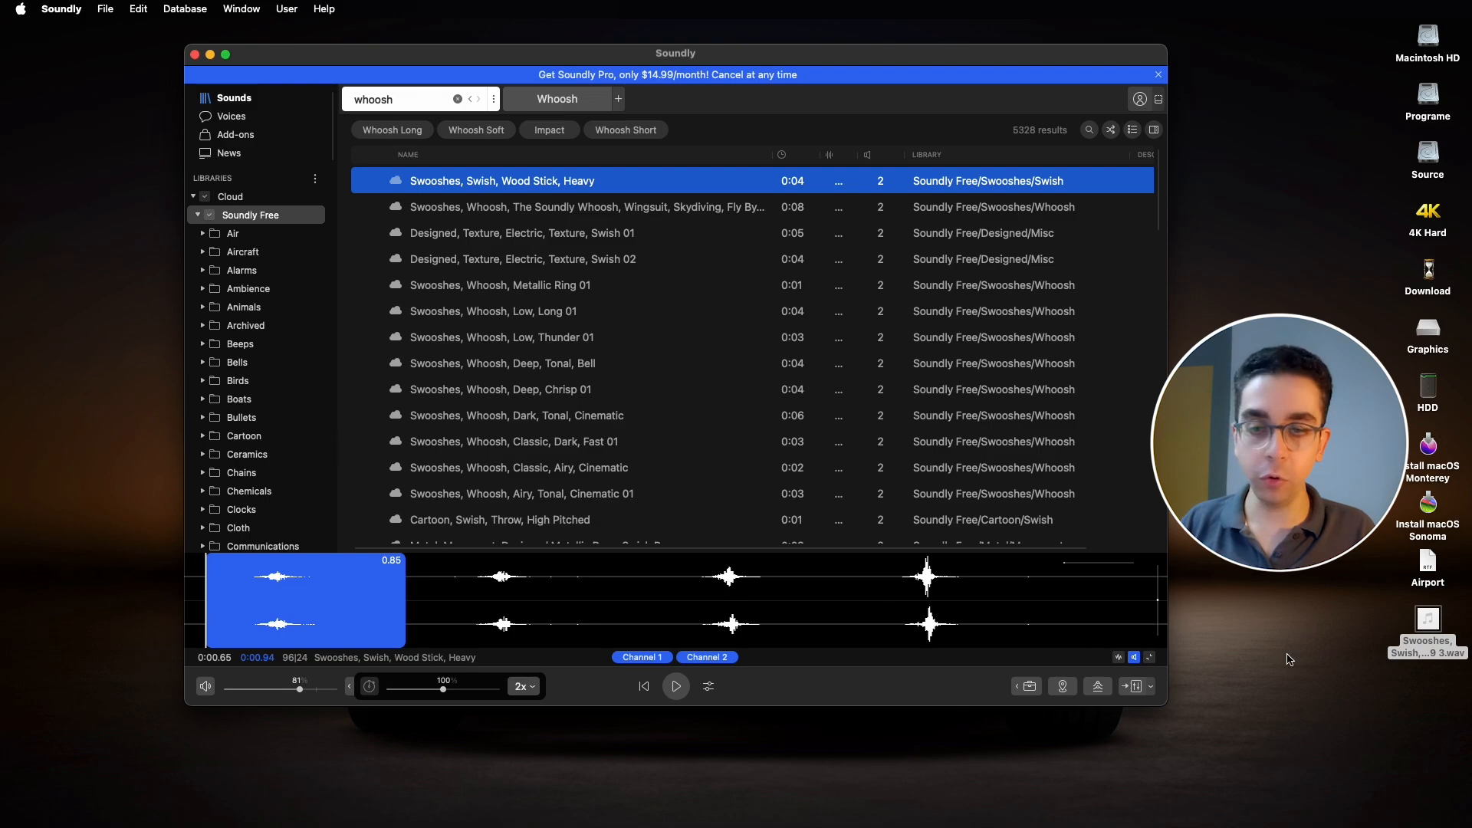
pyautogui.moveTo(1442, 632)
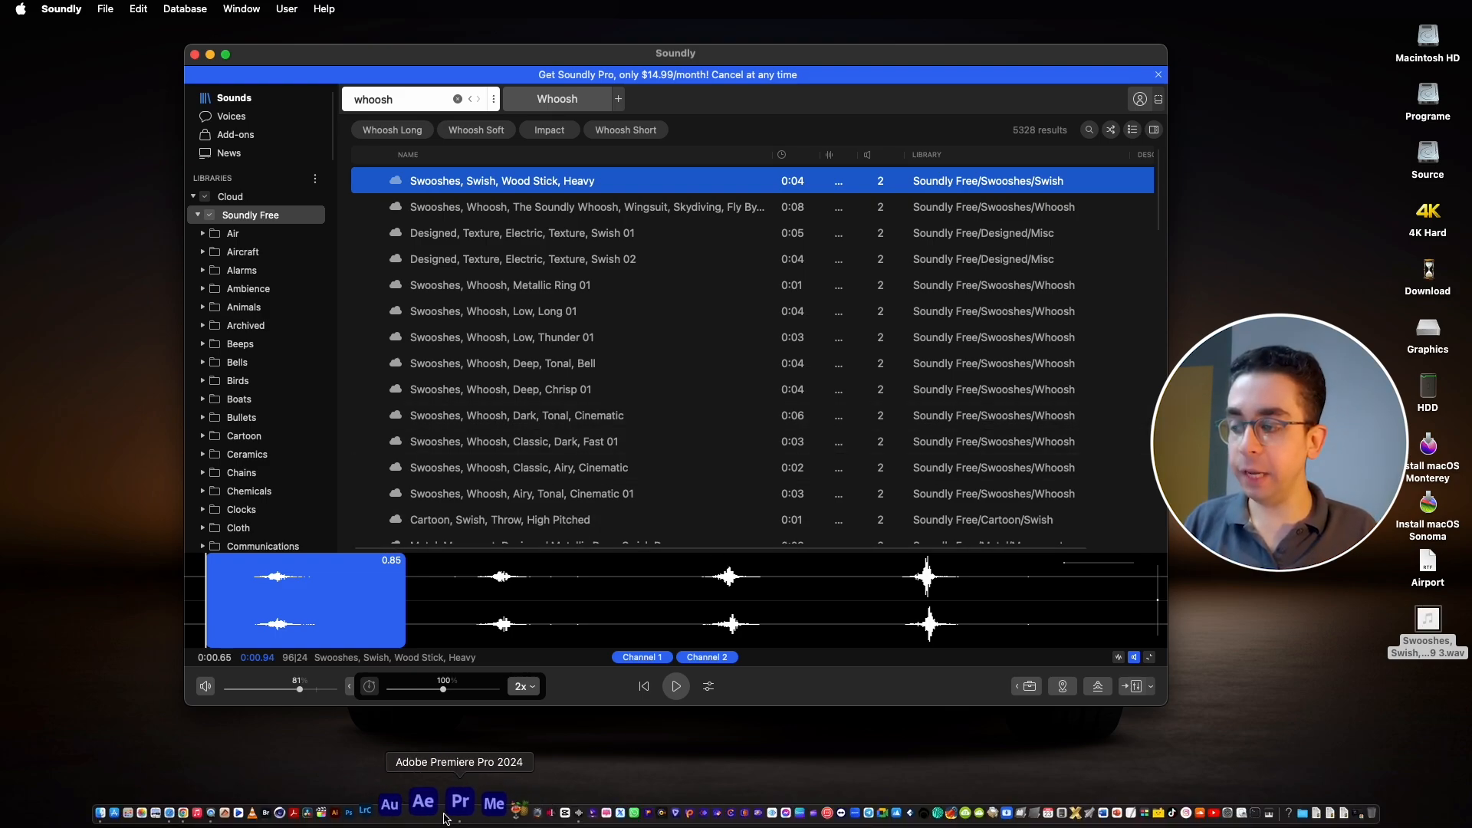
# Bring Premiere Pro up behind Soundly and place the selected swoosh section on audio track A1 at the start of the Online Course timeline.
pyautogui.click(476, 804)
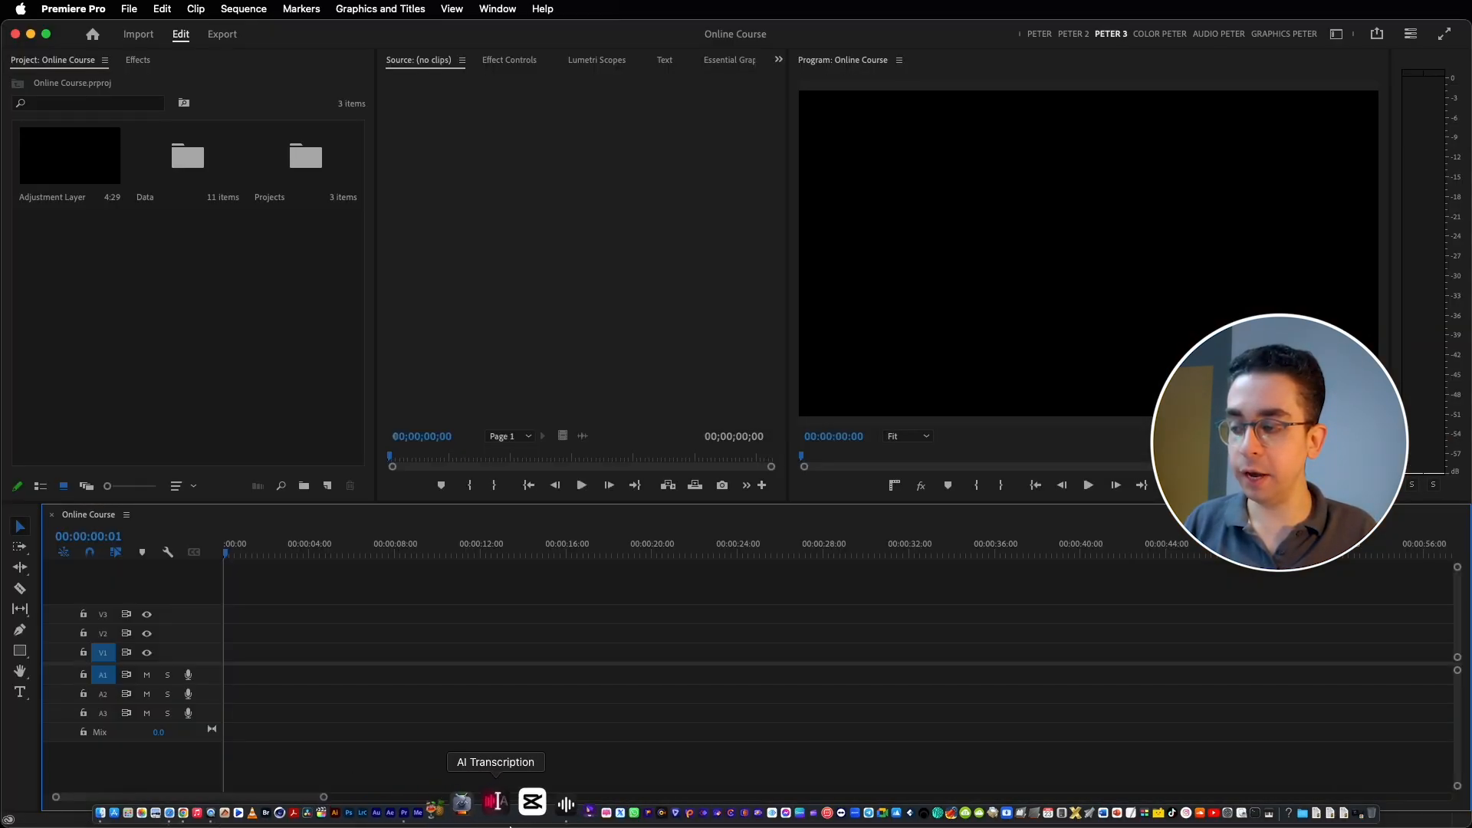
pyautogui.click(540, 807)
pyautogui.moveTo(376, 599); pyautogui.dragTo(230, 685)
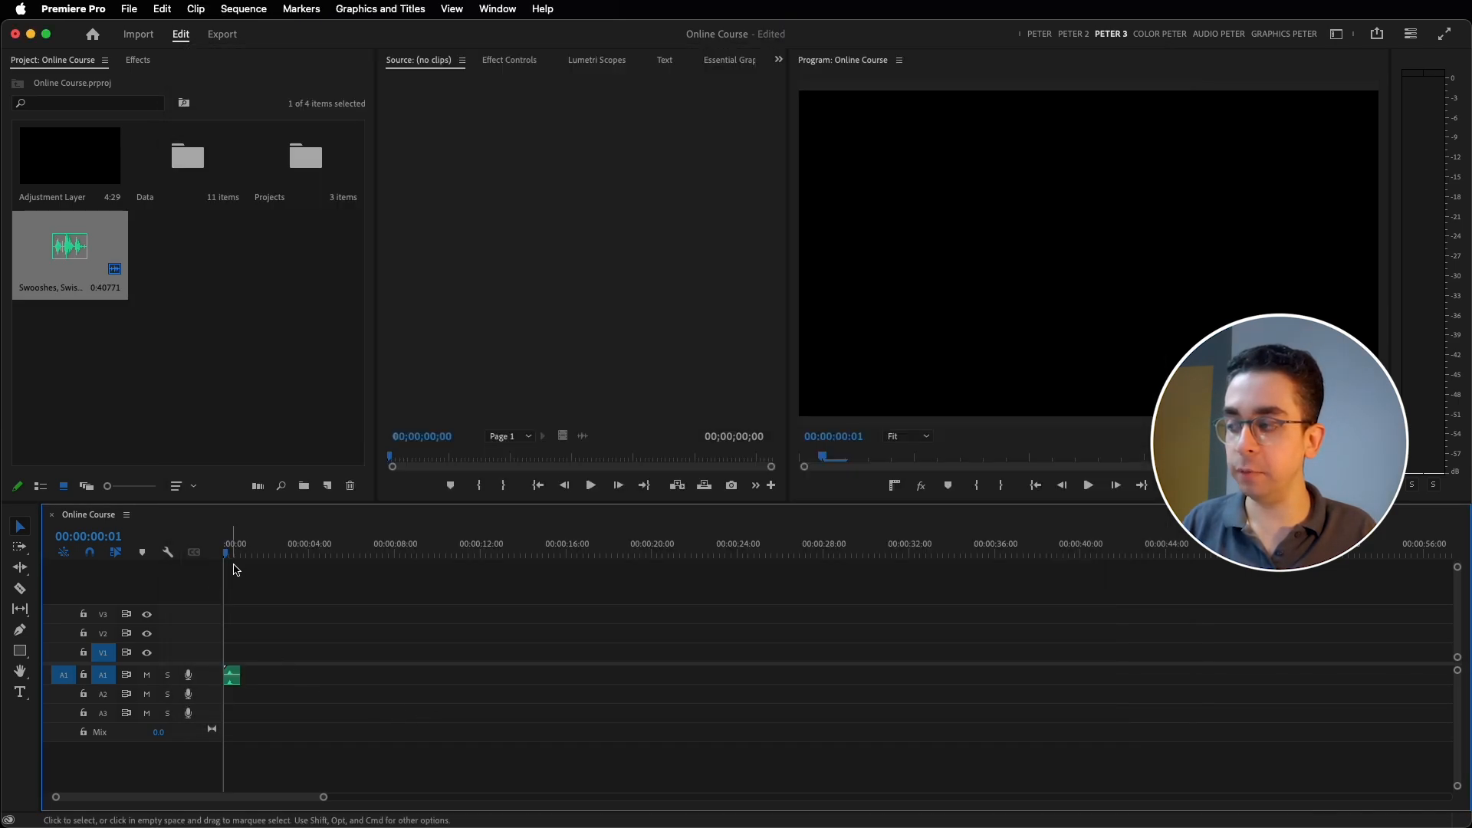
# Play back the swoosh clip from the very start of the Online Course timeline, magnified for a closer look.
pyautogui.moveTo(232, 555); pyautogui.dragTo(207, 591)
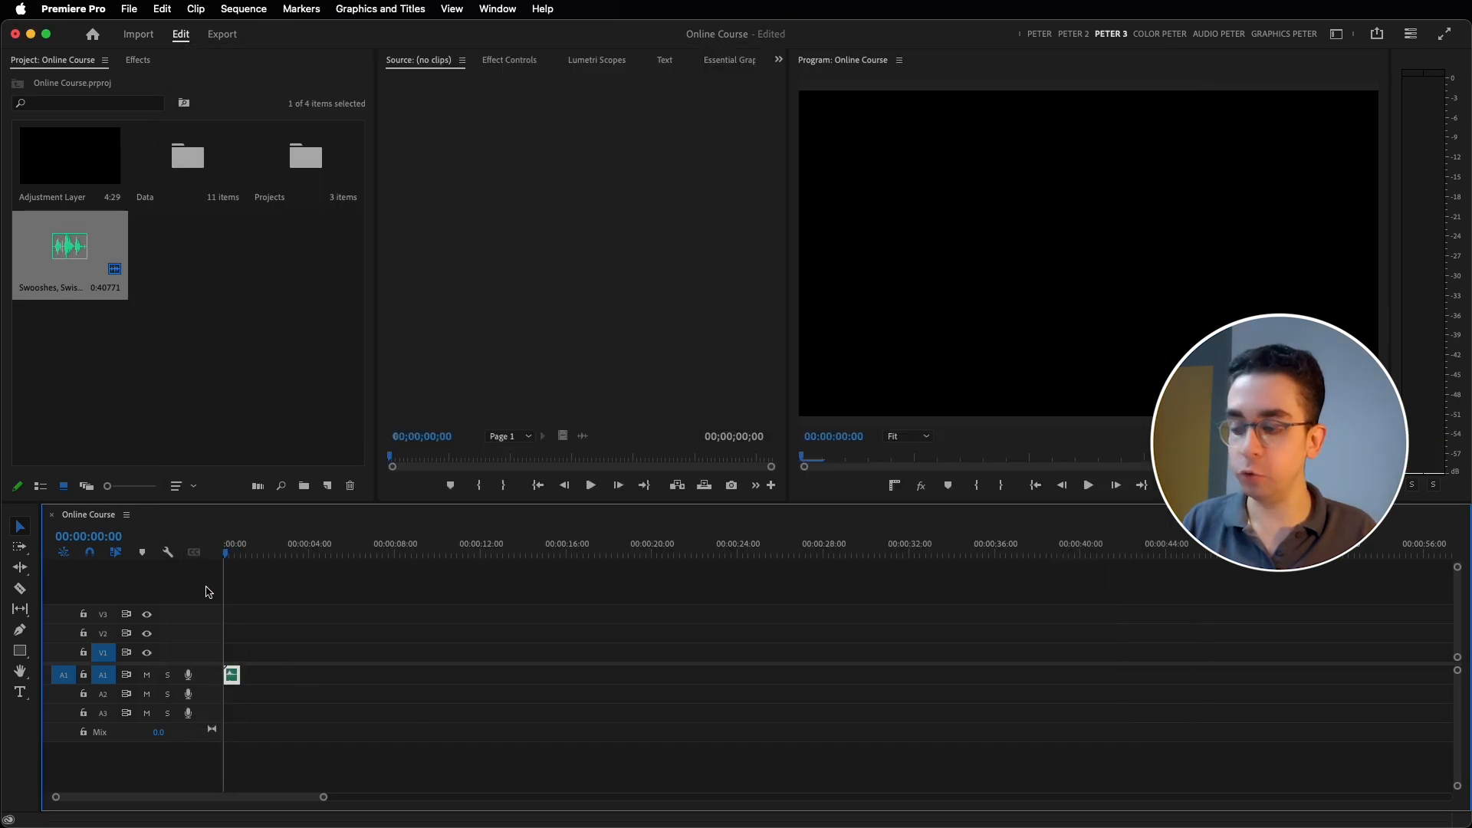
pyautogui.press('=')
pyautogui.press('=')
pyautogui.press('=')
pyautogui.press('space')
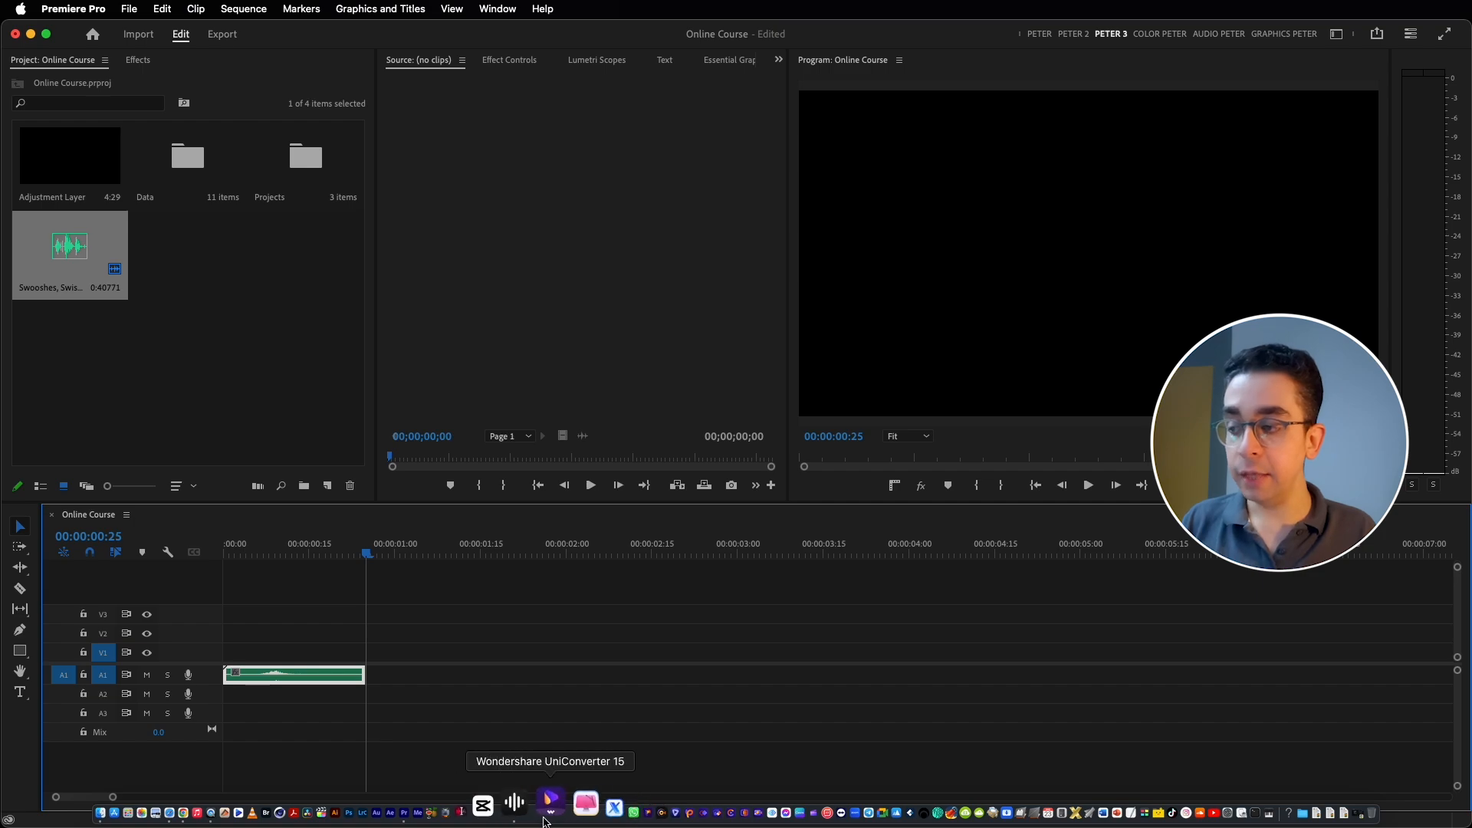
# Switch to Soundly and add Adobe Premiere Pro 2024 as the external editor that files are sent to.
pyautogui.click(534, 819)
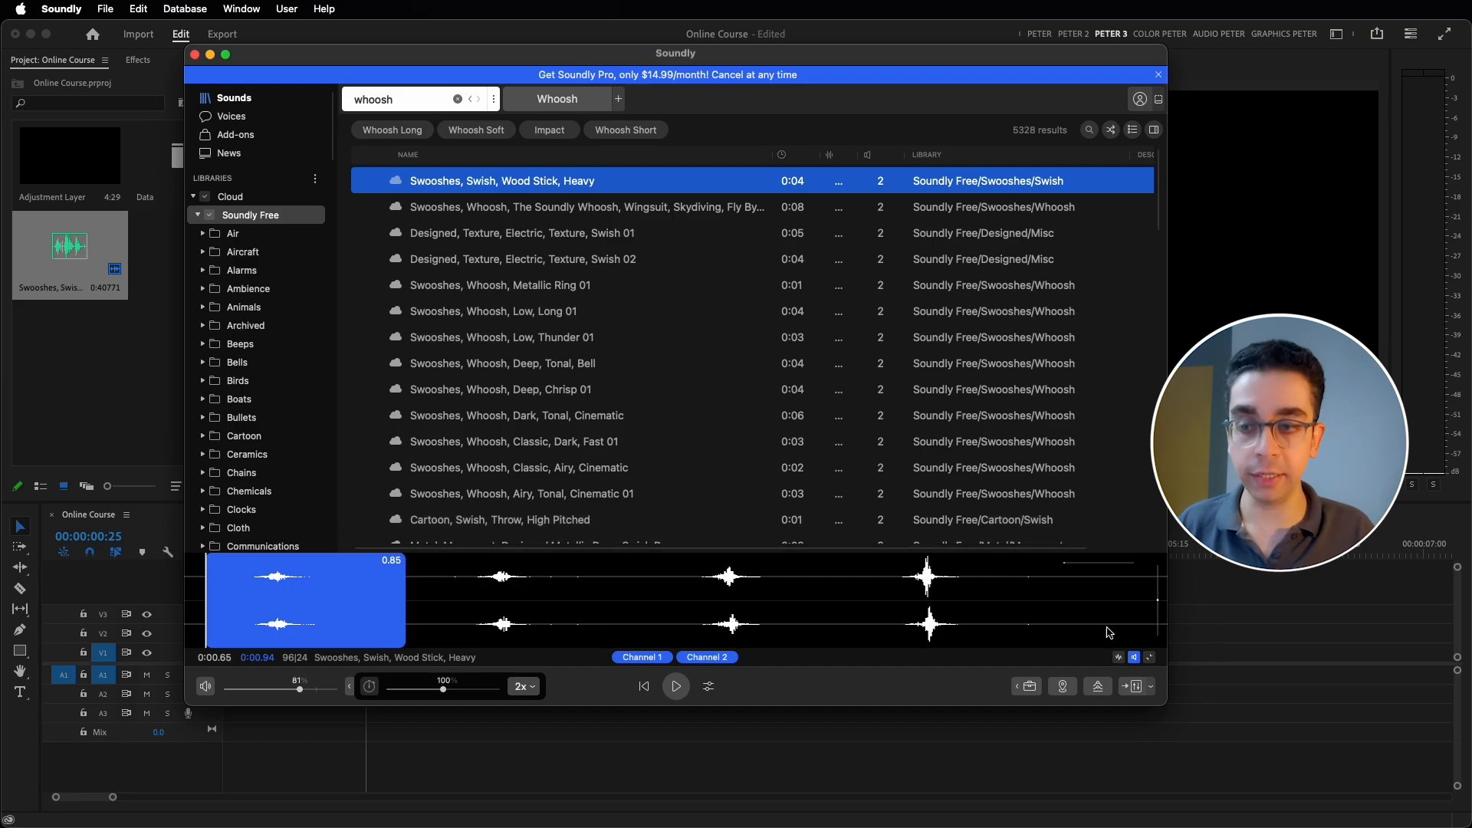
pyautogui.click(1153, 693)
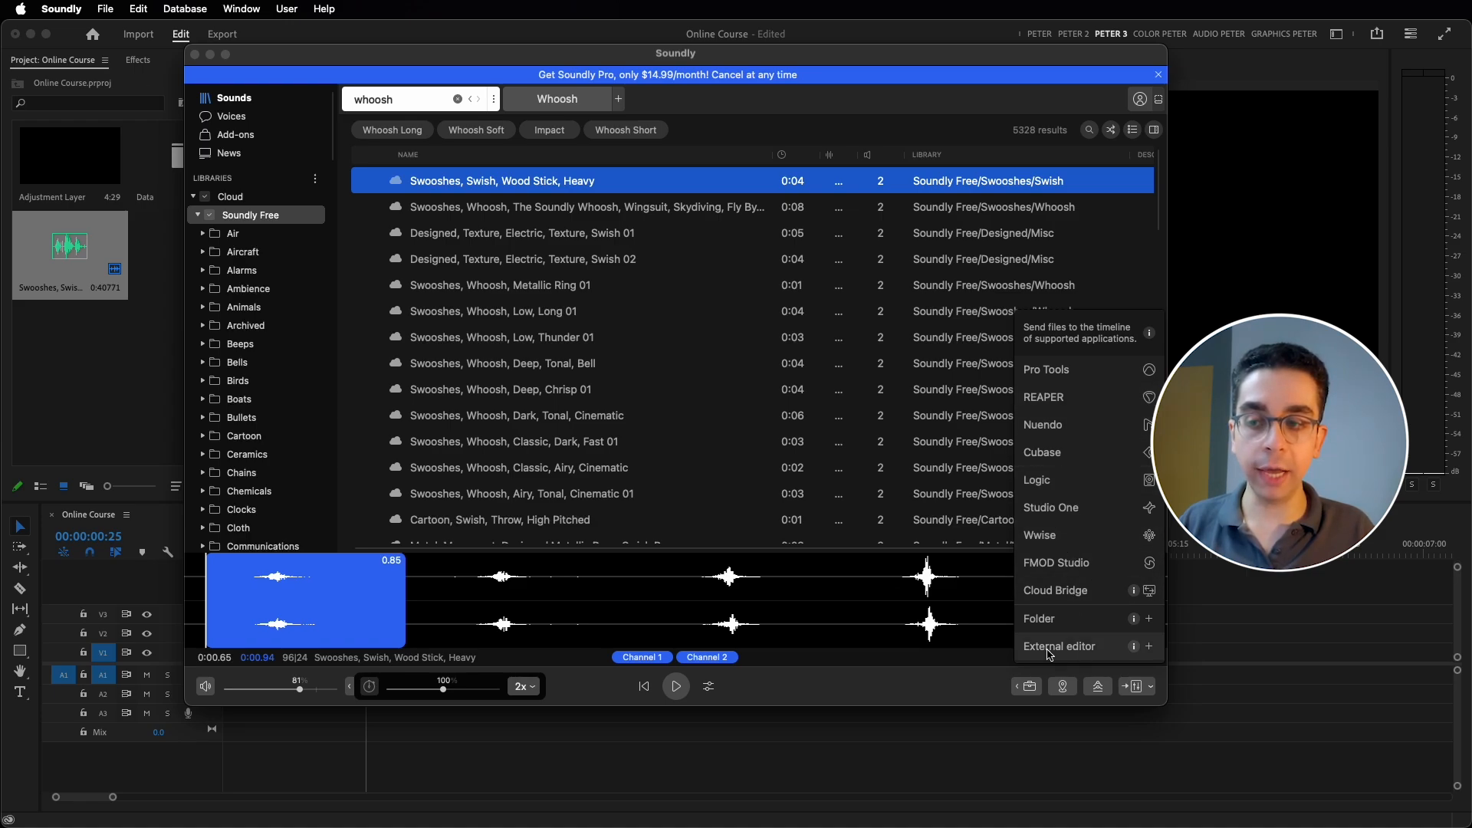
pyautogui.click(1086, 653)
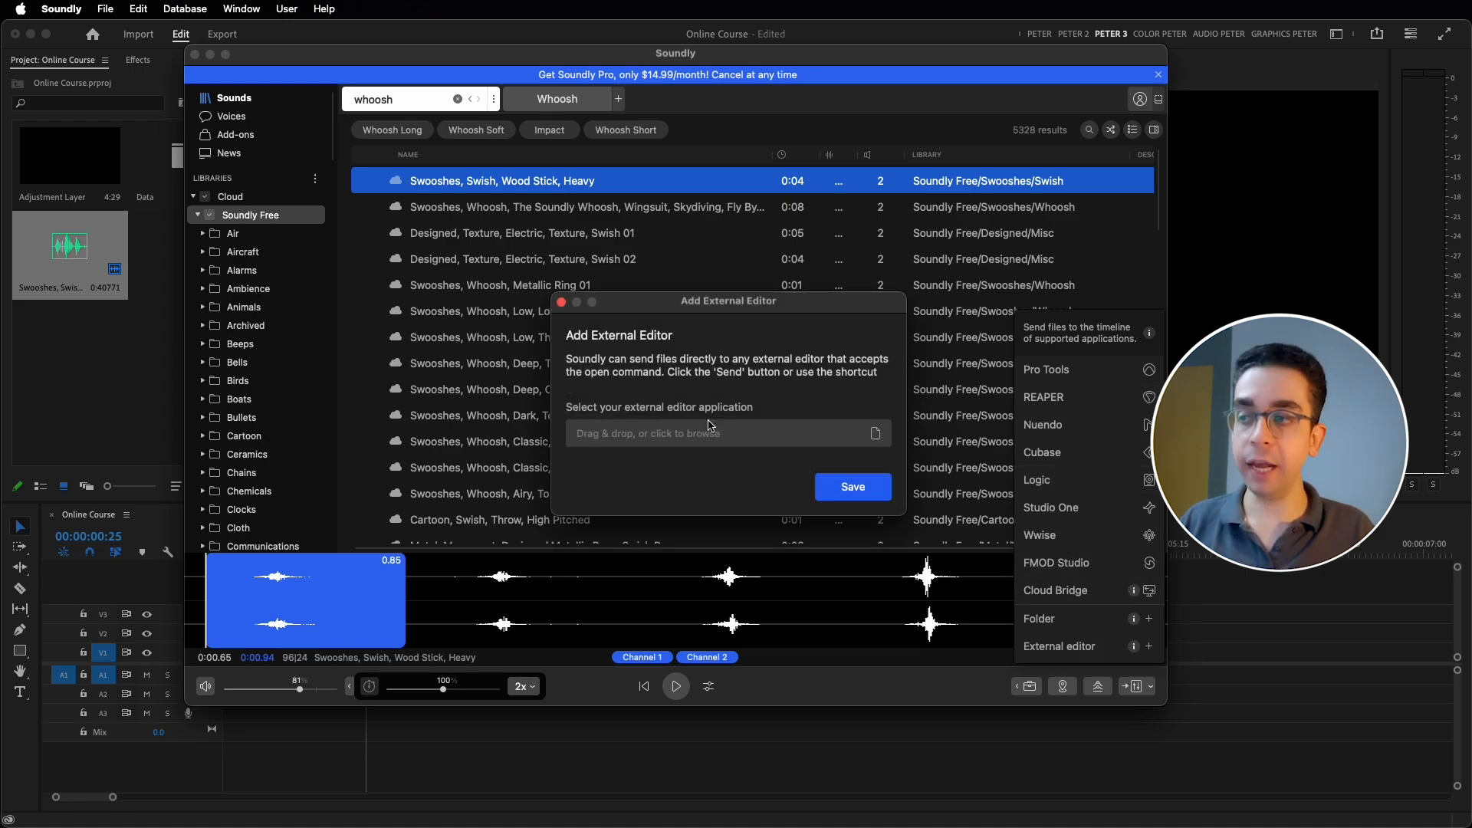
pyautogui.click(877, 436)
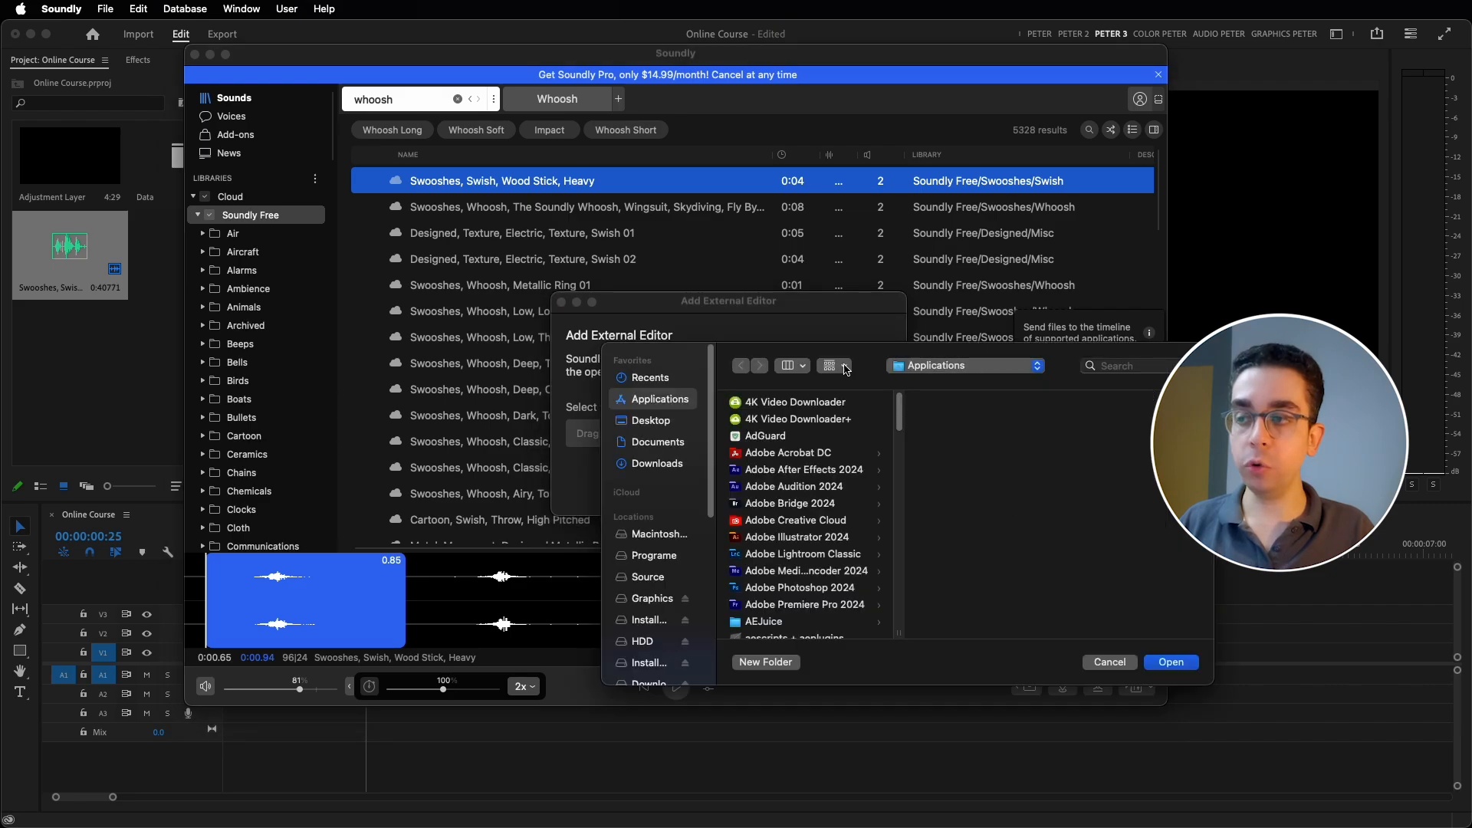
pyautogui.click(782, 608)
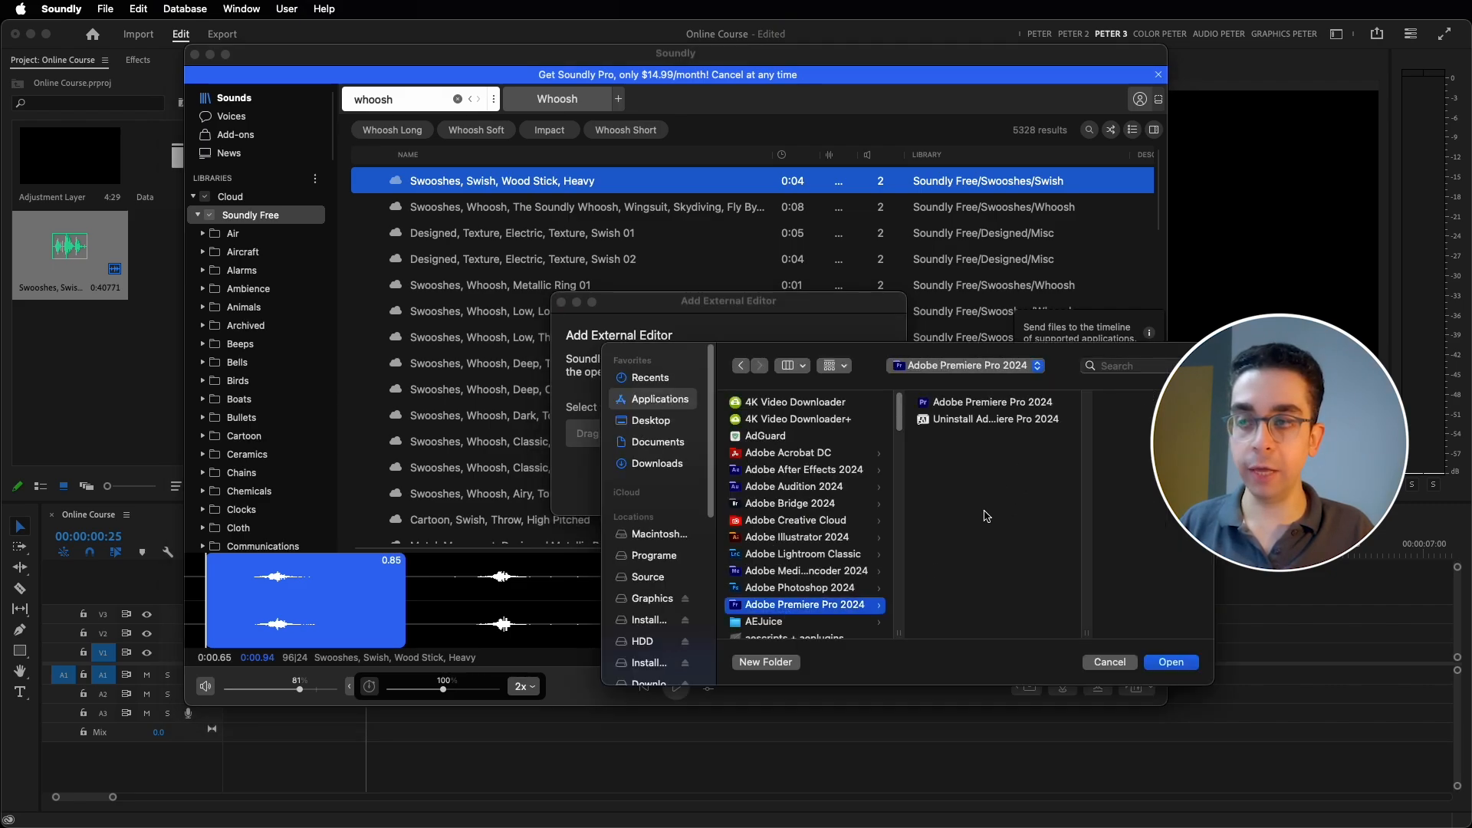
pyautogui.click(980, 405)
pyautogui.click(1171, 662)
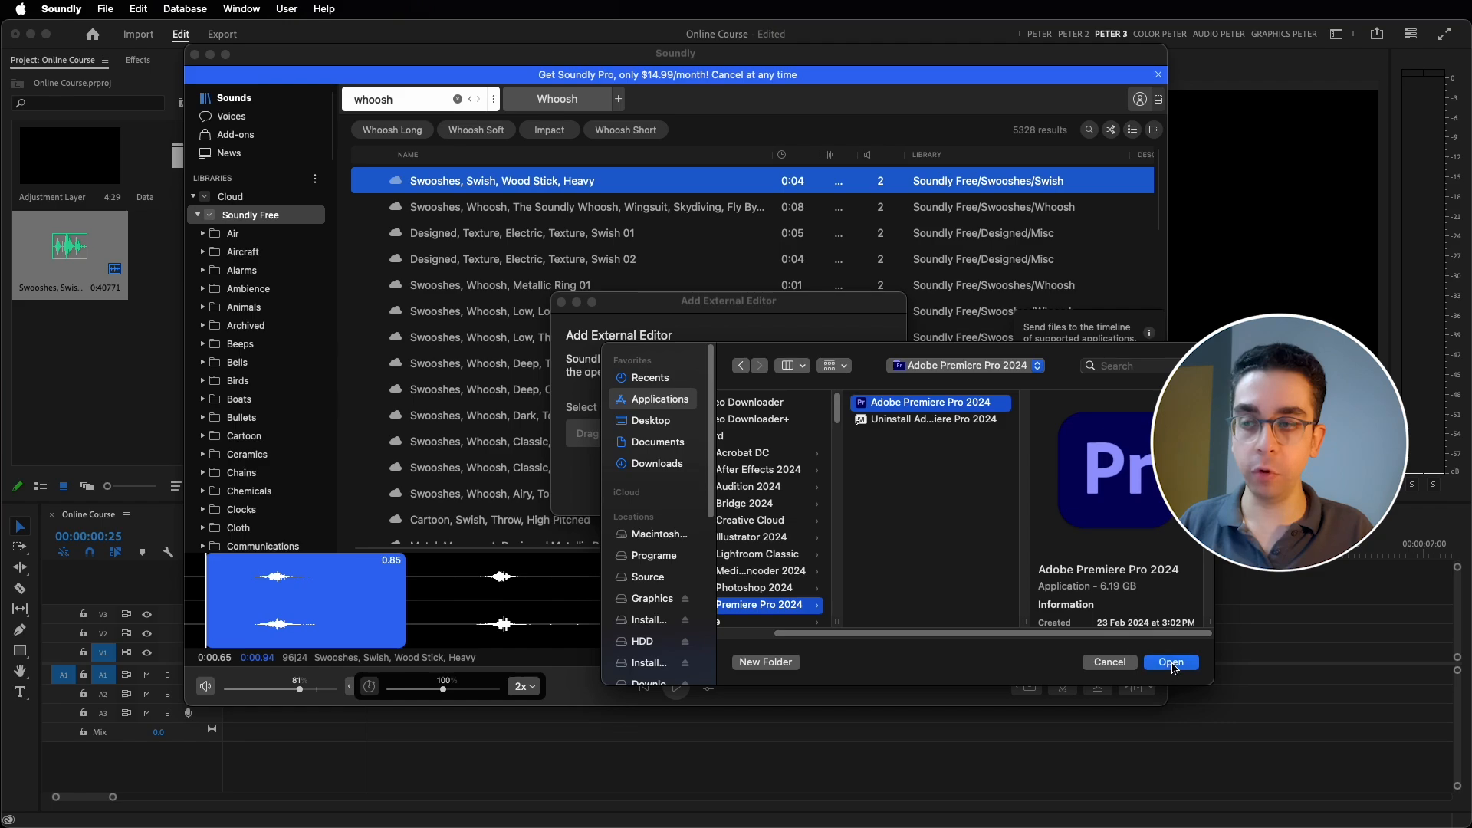
pyautogui.click(866, 497)
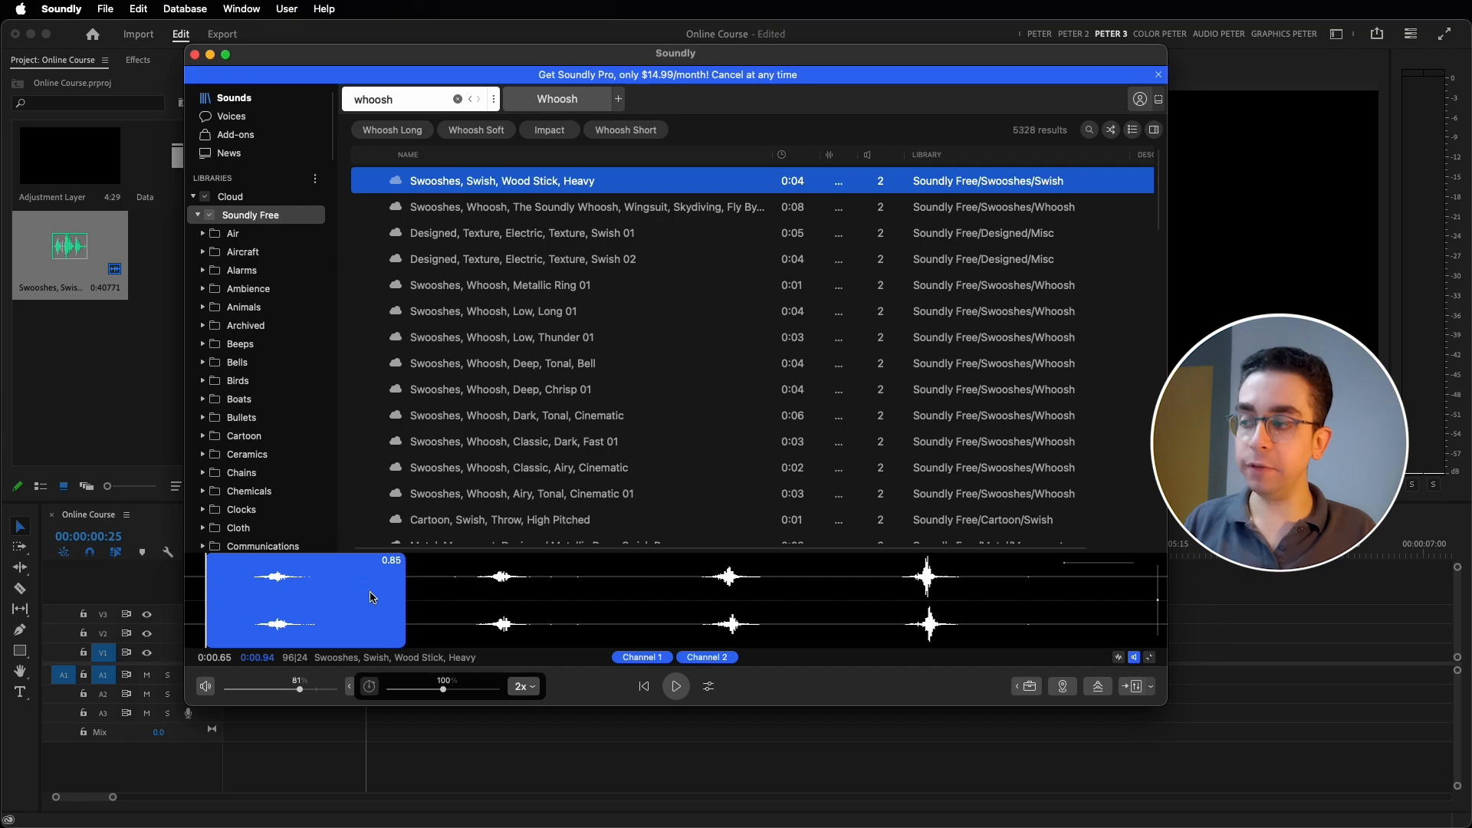
# Mark the last swoosh in the waveform, about 0.51 s long, and send it to Premiere Pro.
pyautogui.click(465, 591)
pyautogui.moveTo(880, 595); pyautogui.dragTo(998, 607)
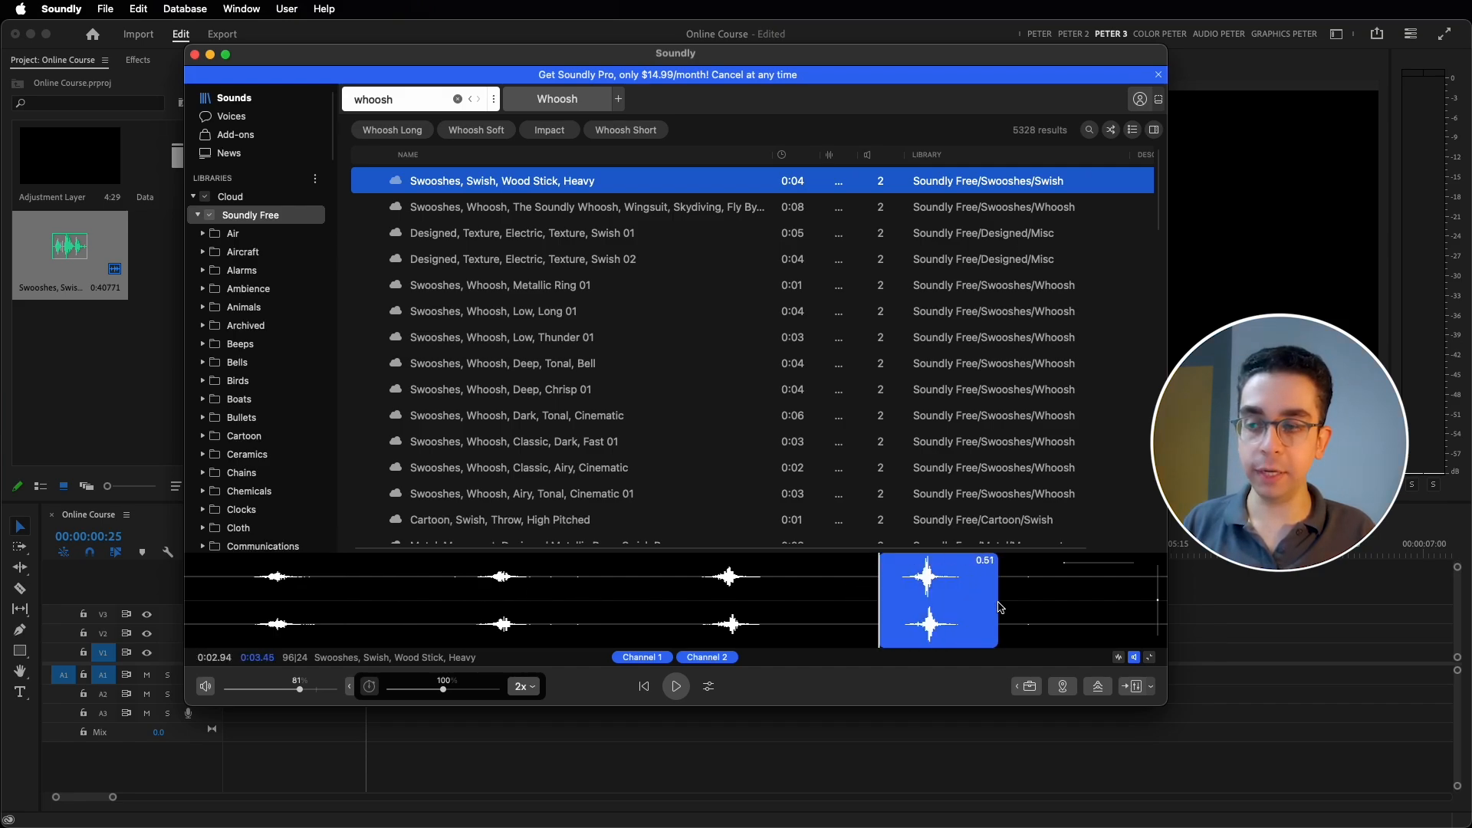
pyautogui.click(1137, 687)
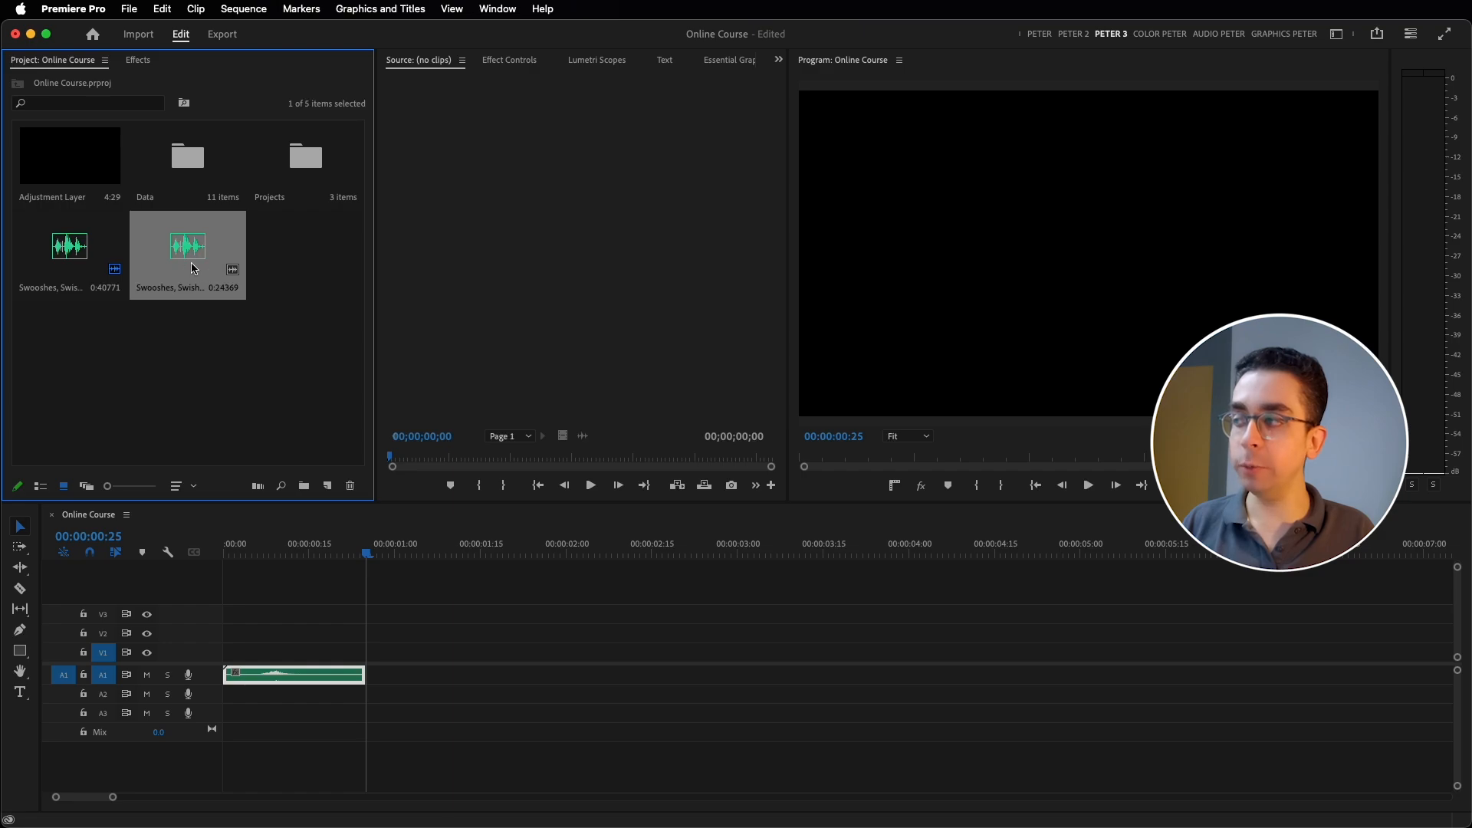
# Place the newly imported swoosh on audio track A1 after the first clip, leaving a short gap, and play it back.
pyautogui.moveTo(198, 245); pyautogui.dragTo(421, 672)
pyautogui.click(424, 549)
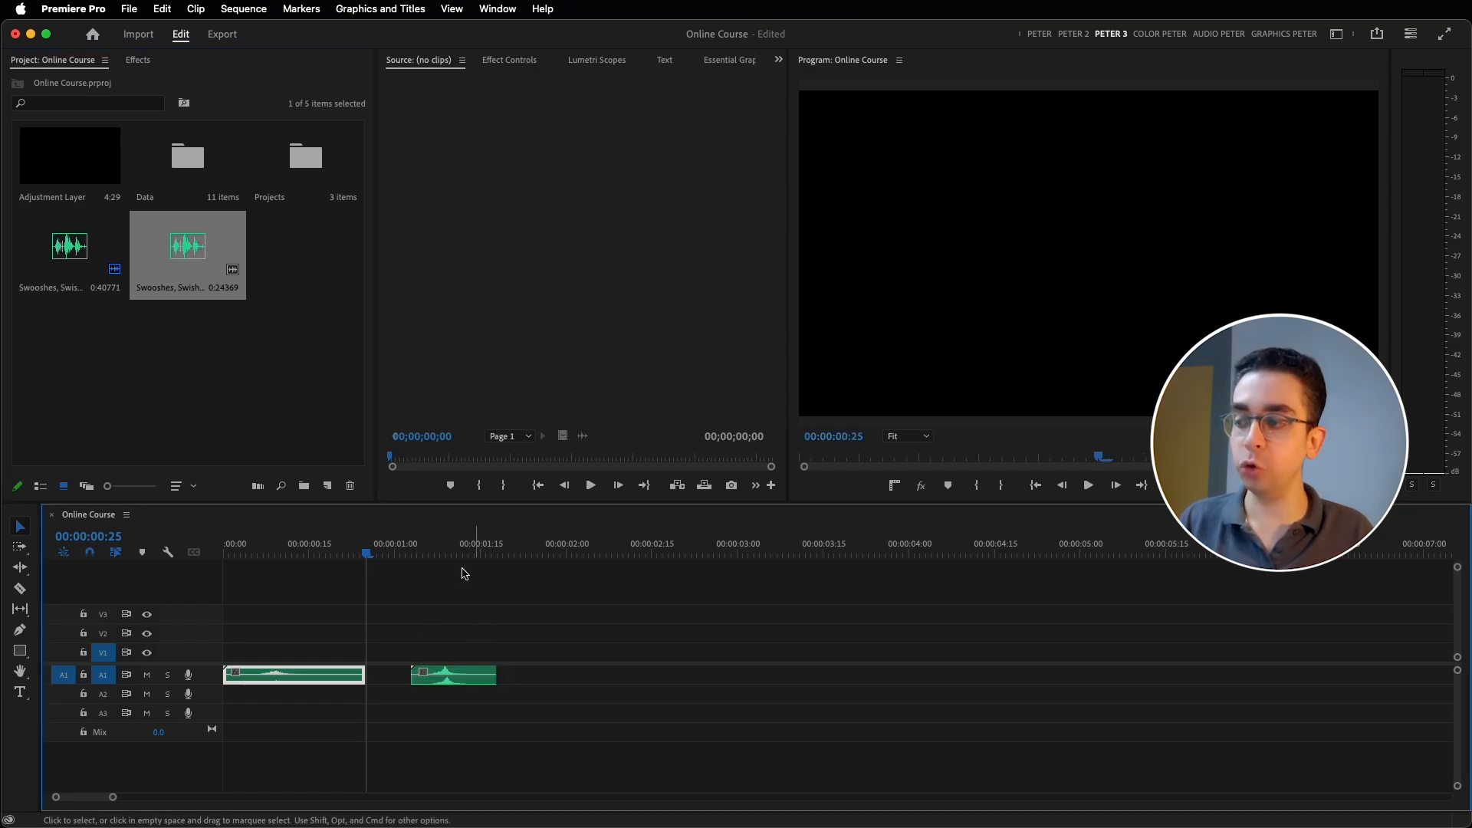
pyautogui.press('space')
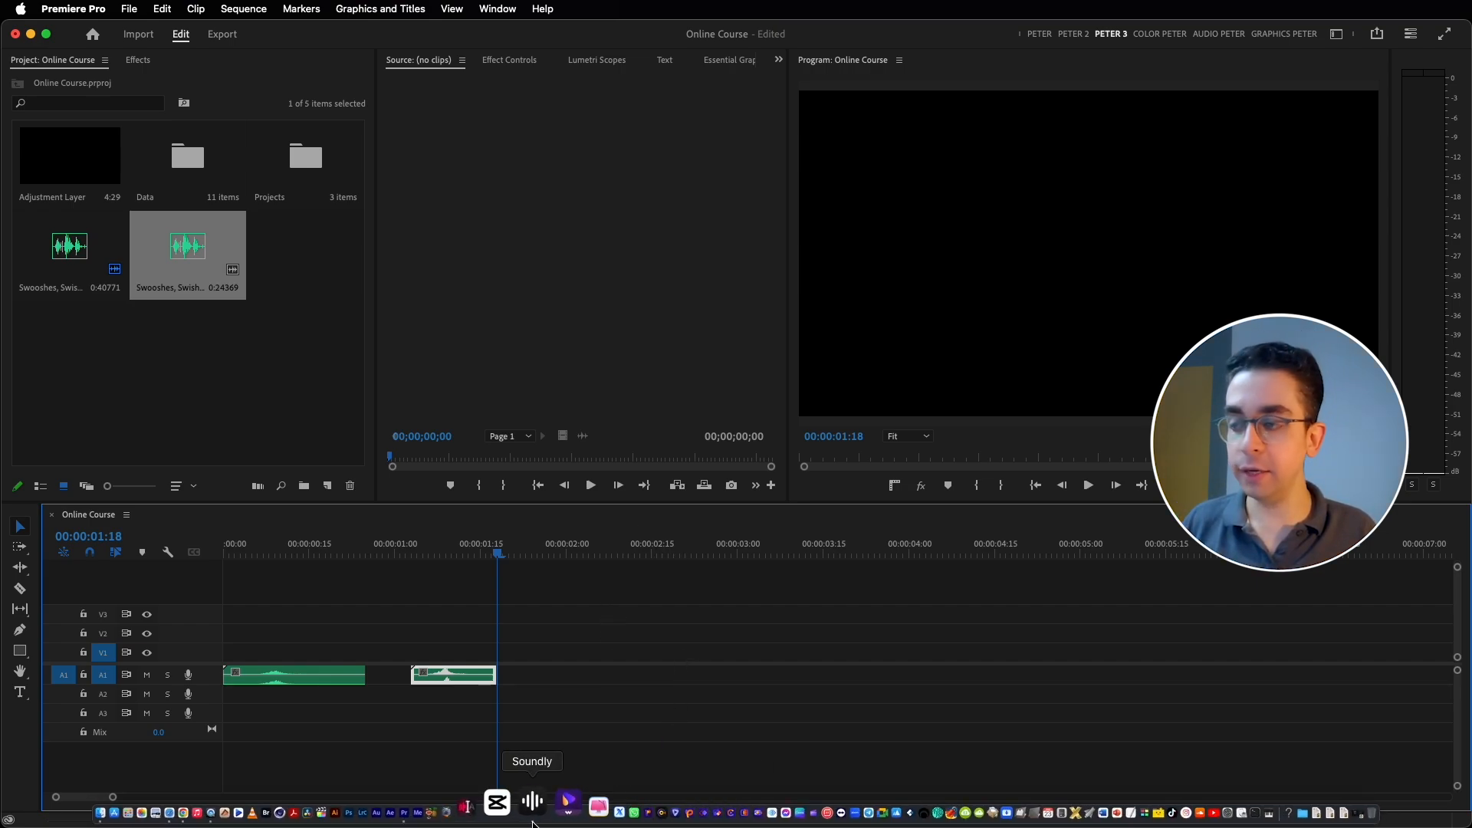
# Switch to Soundly, search the sound library for "car" and look through the matching sounds.
pyautogui.click(532, 799)
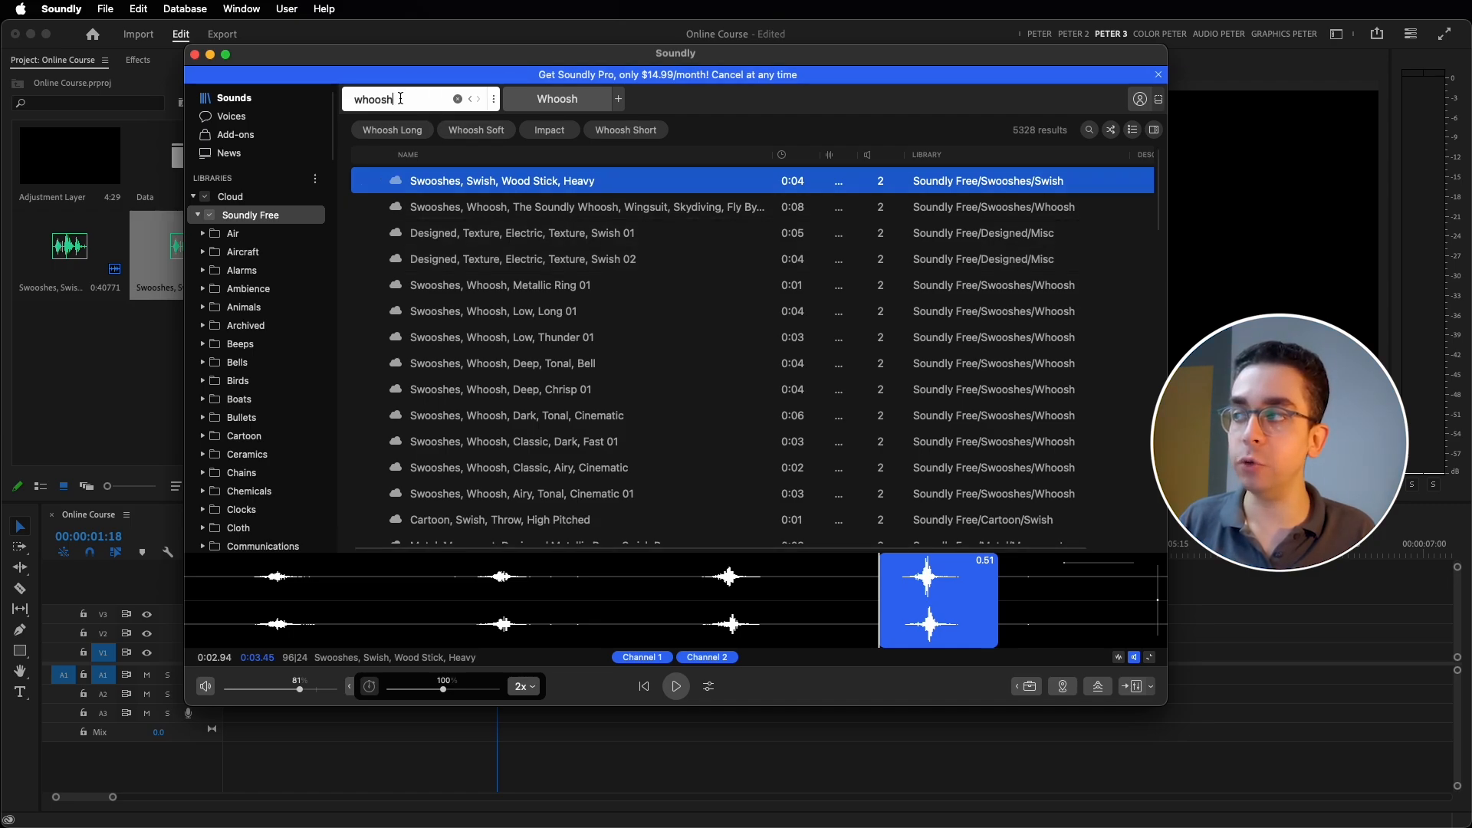
pyautogui.moveTo(400, 99); pyautogui.dragTo(307, 108)
pyautogui.write('car')
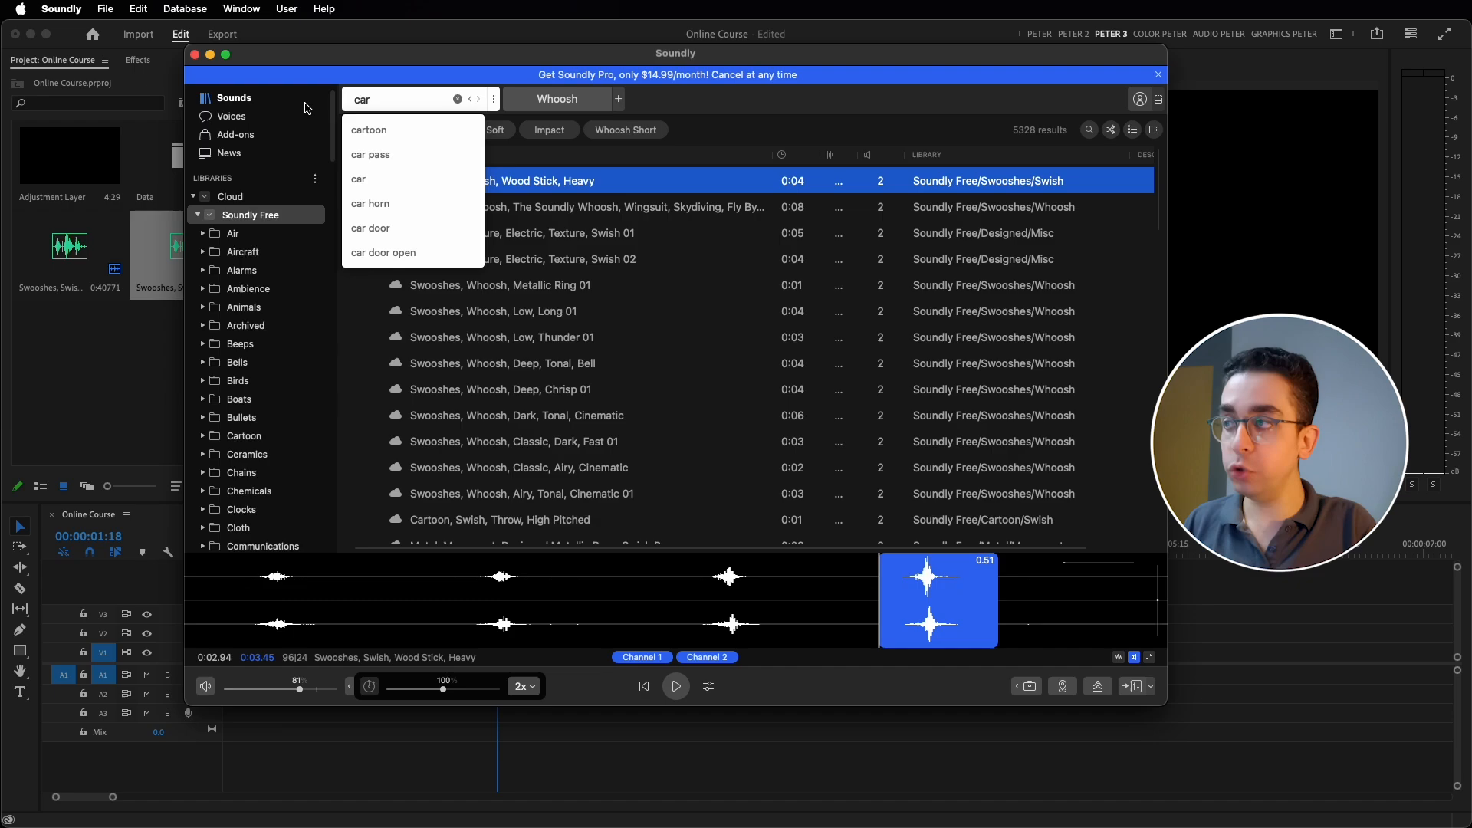
pyautogui.press('Return')
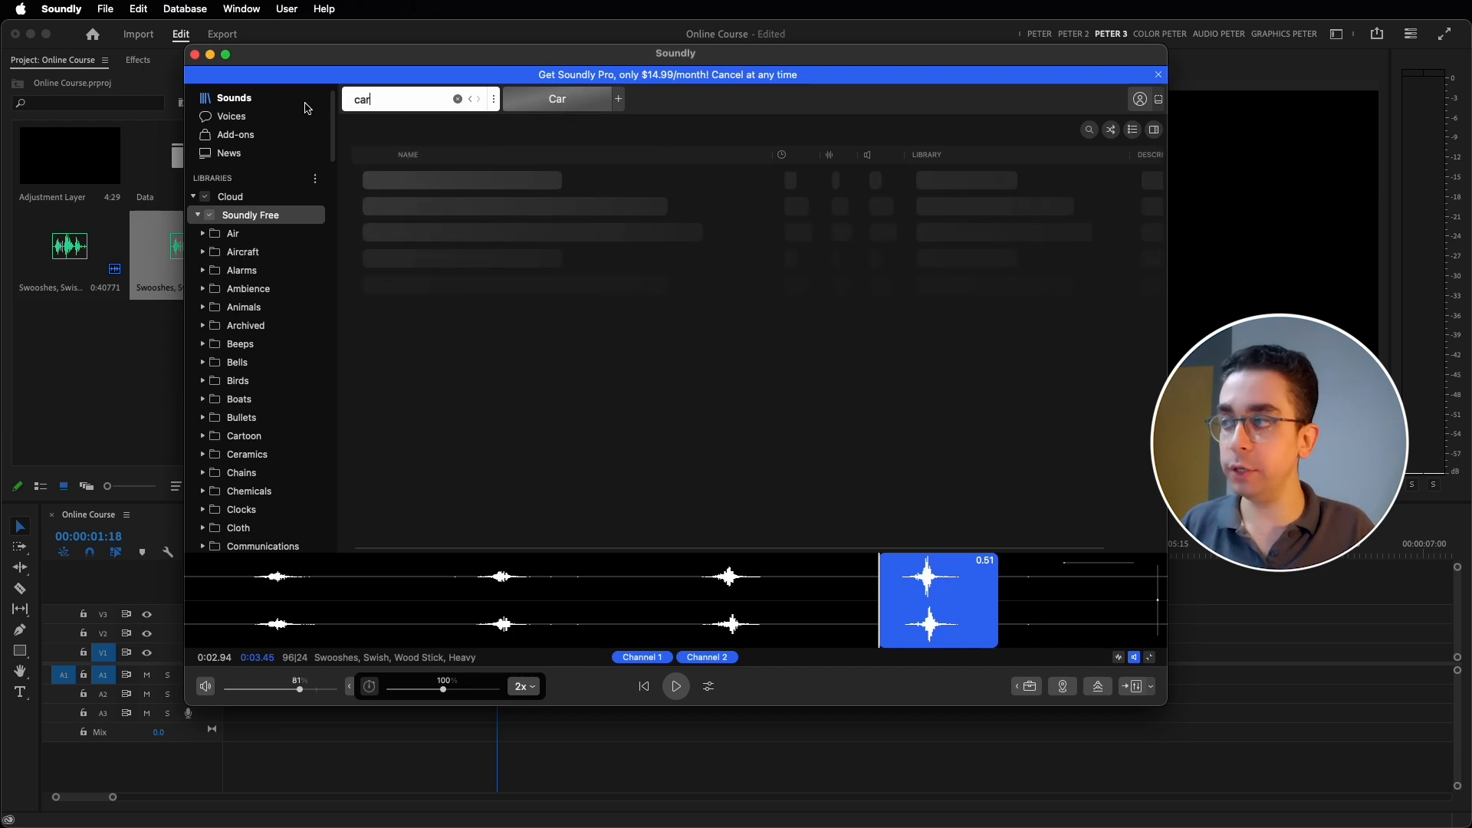
pyautogui.scroll(-10, 418, 383)
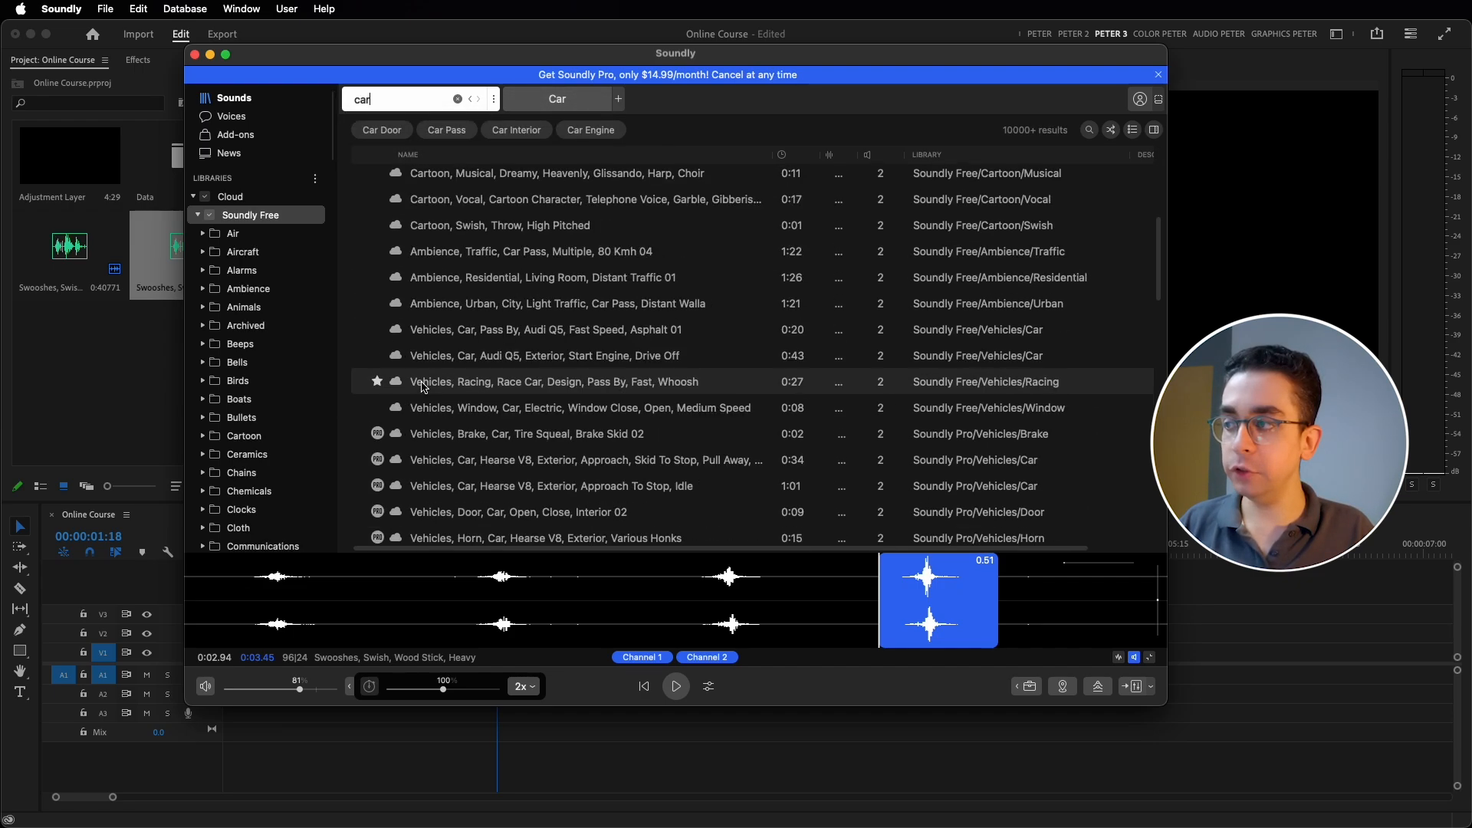
pyautogui.scroll(10, 391, 427)
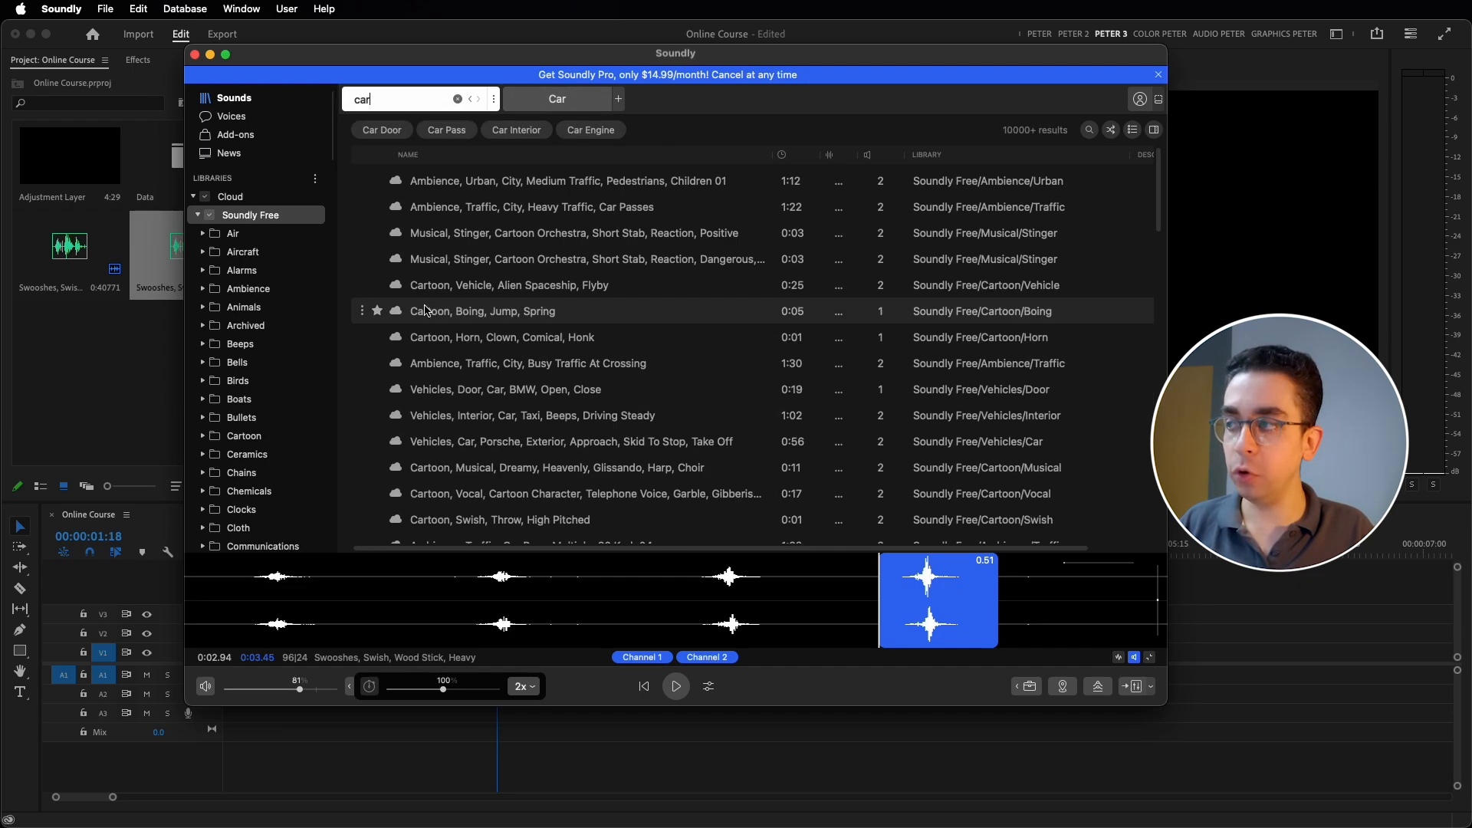
# Search the sound library for "dog".
pyautogui.doubleClick(393, 107)
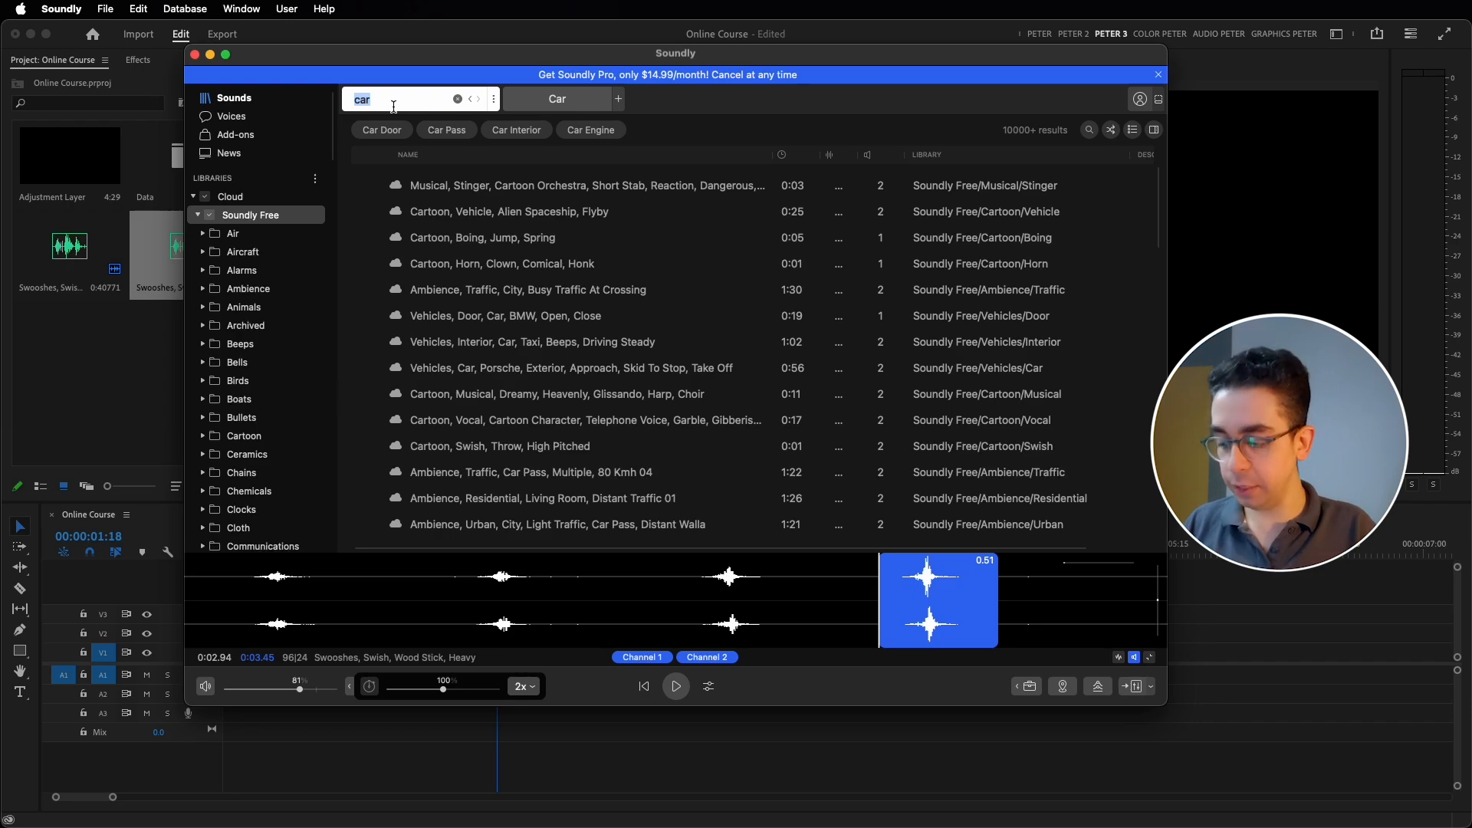
pyautogui.write('dog')
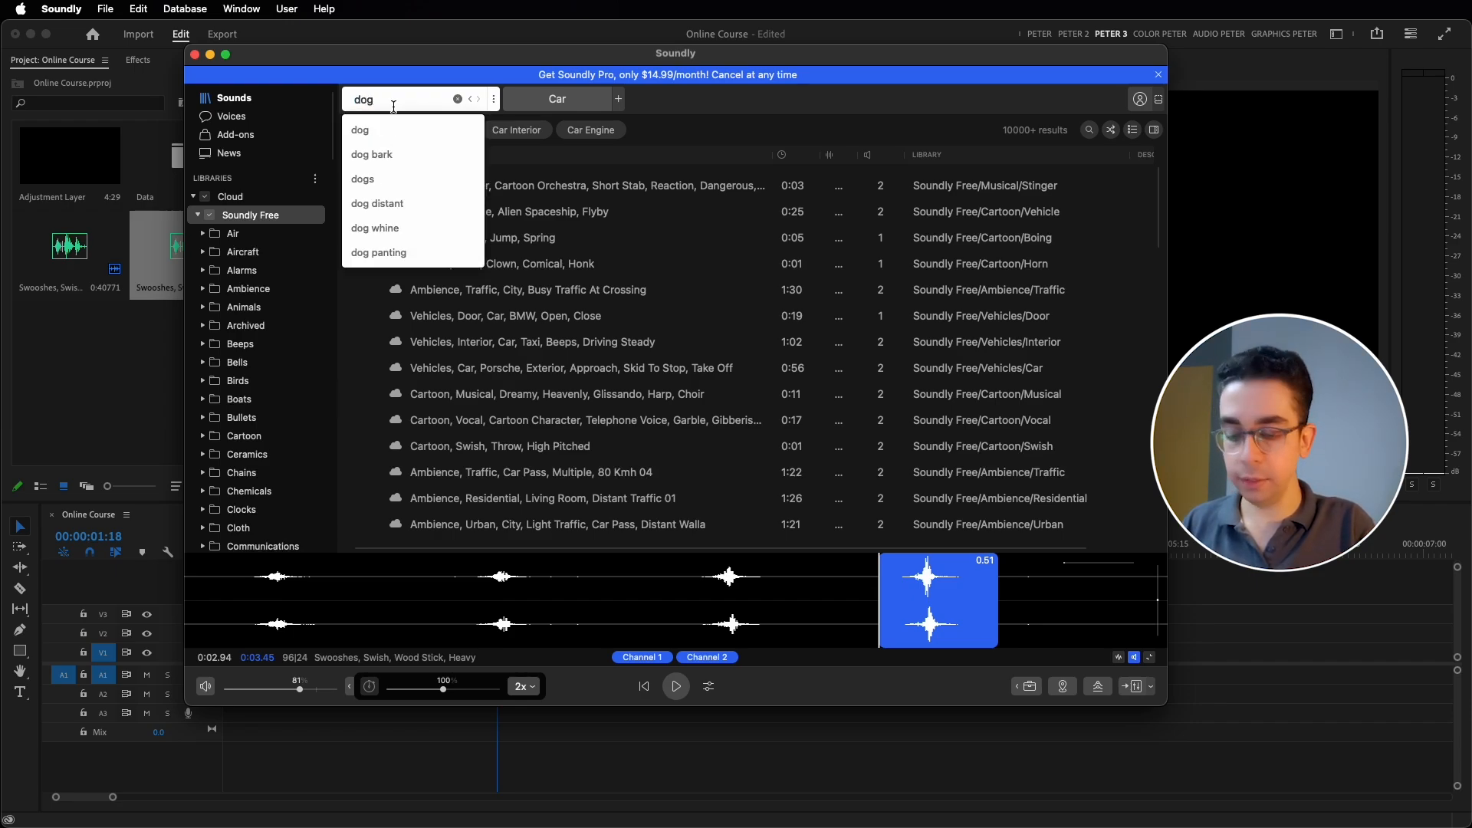
pyautogui.press('Return')
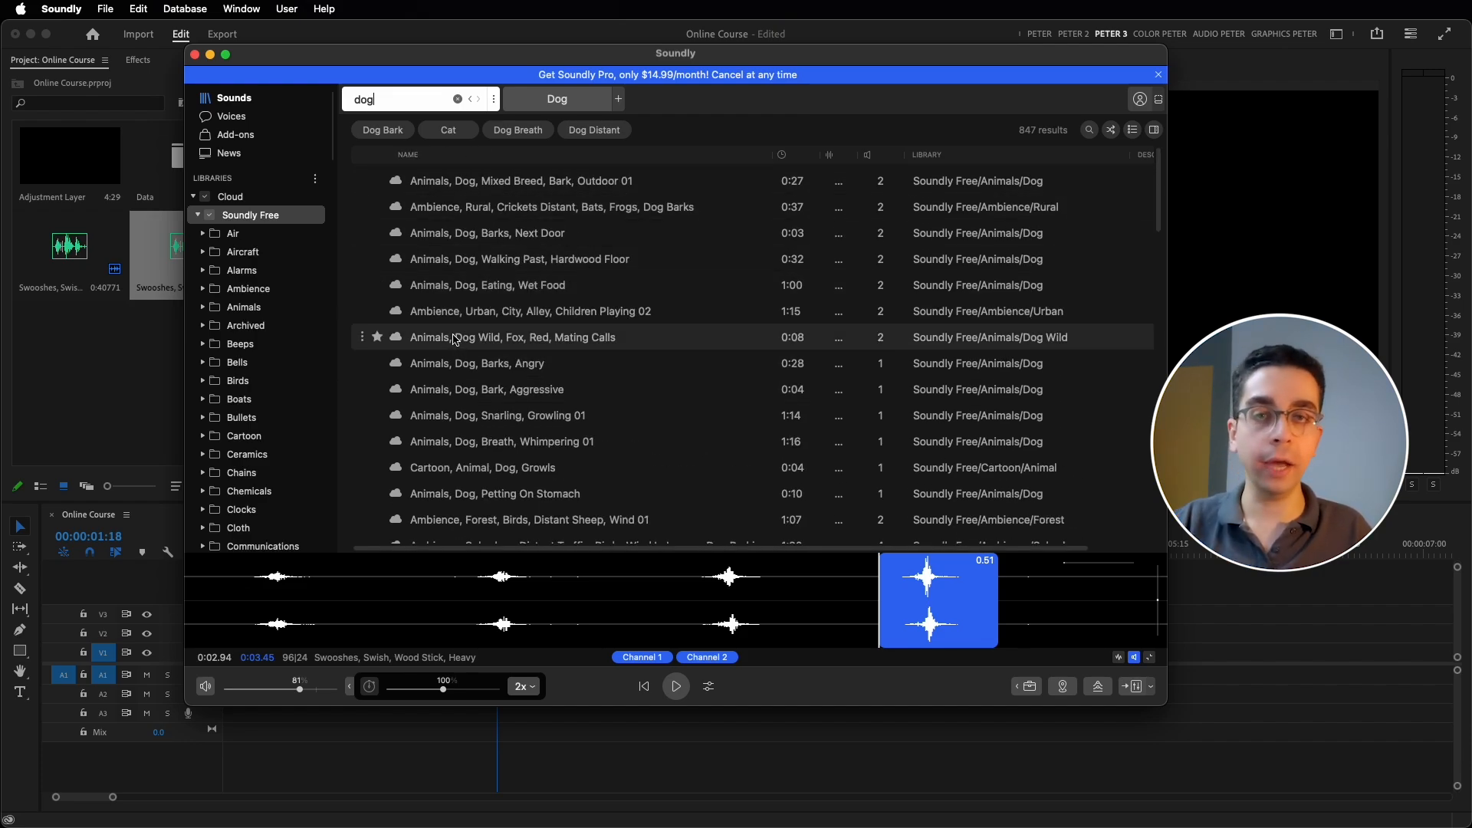
# Search the library for "whoosh" again and preview the sound "Swooshes, Whoosh, The Soundly Whoosh, Wingsuit, Skydiving, Fly By".
pyautogui.click(407, 101)
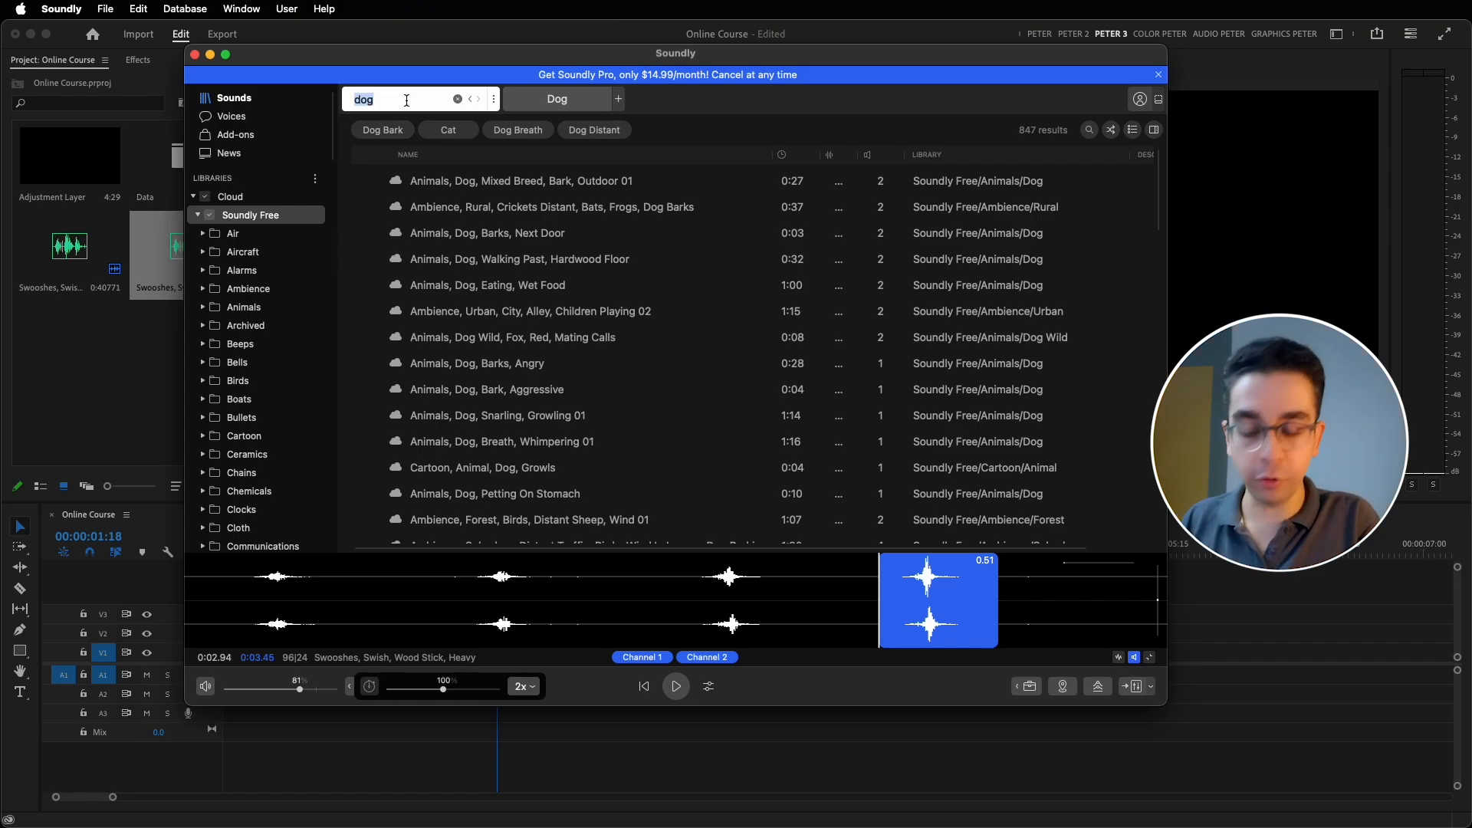
pyautogui.write('whoosh')
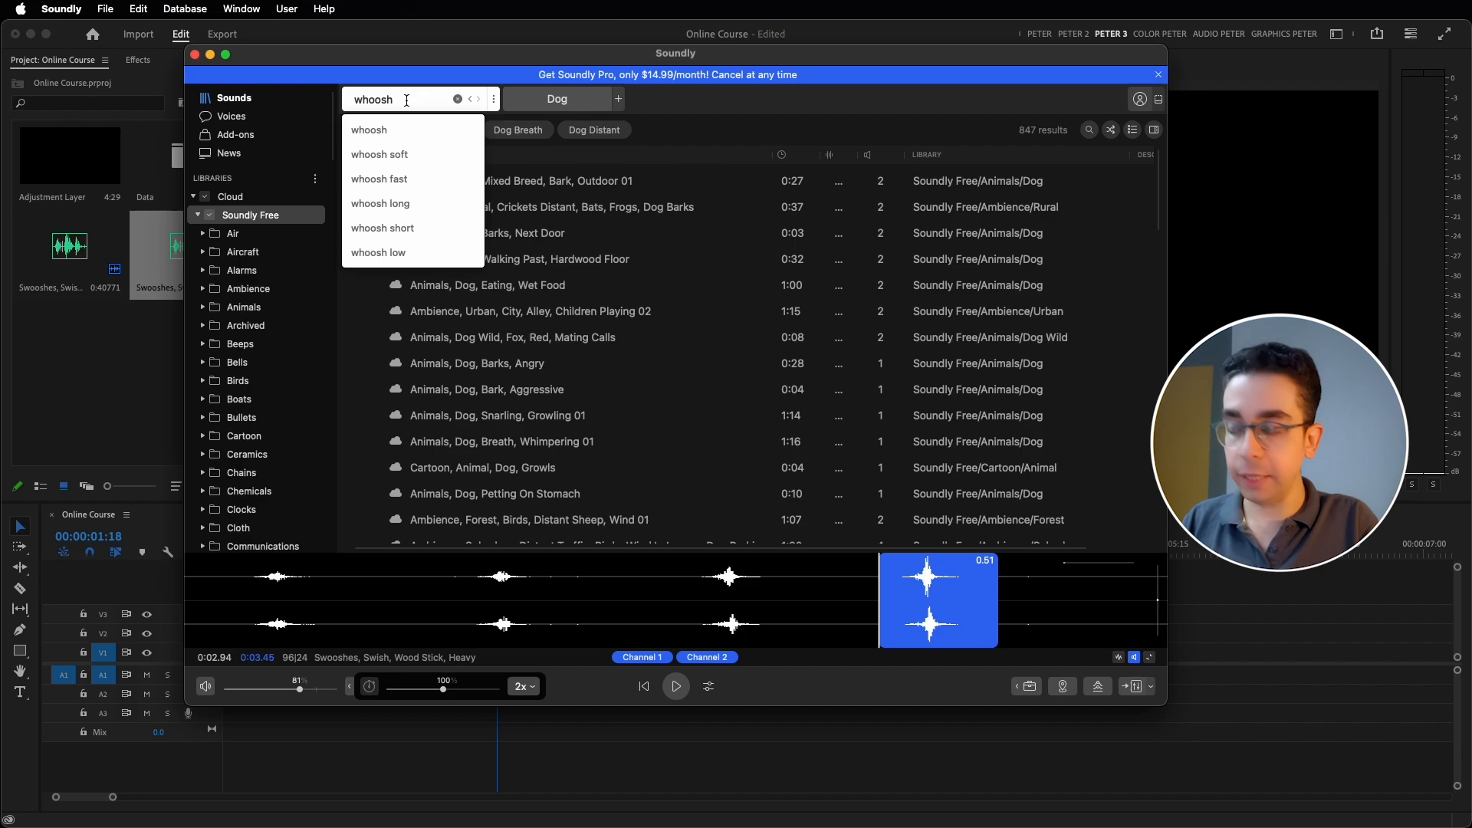
pyautogui.press('Return')
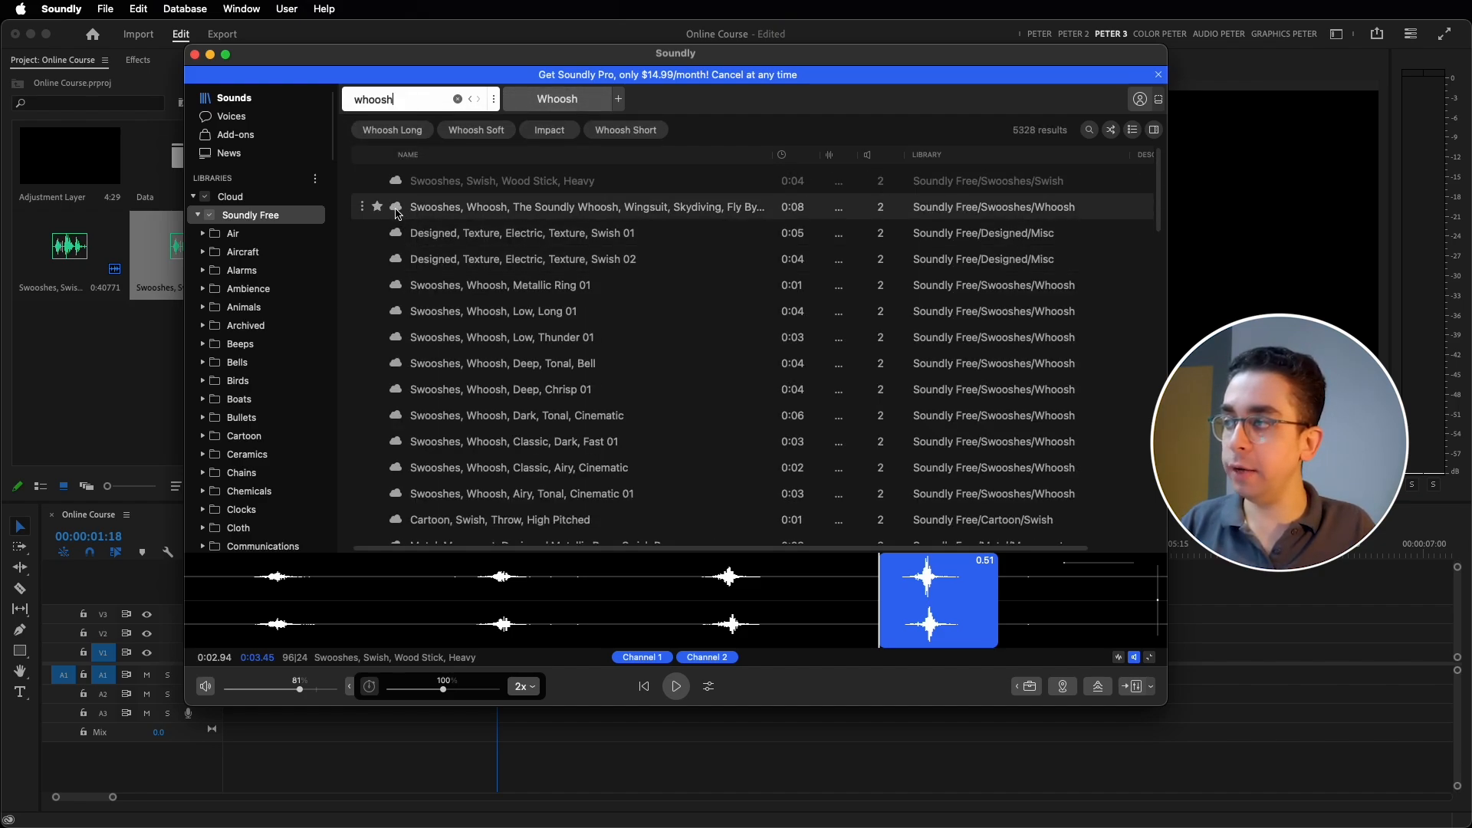
pyautogui.click(438, 213)
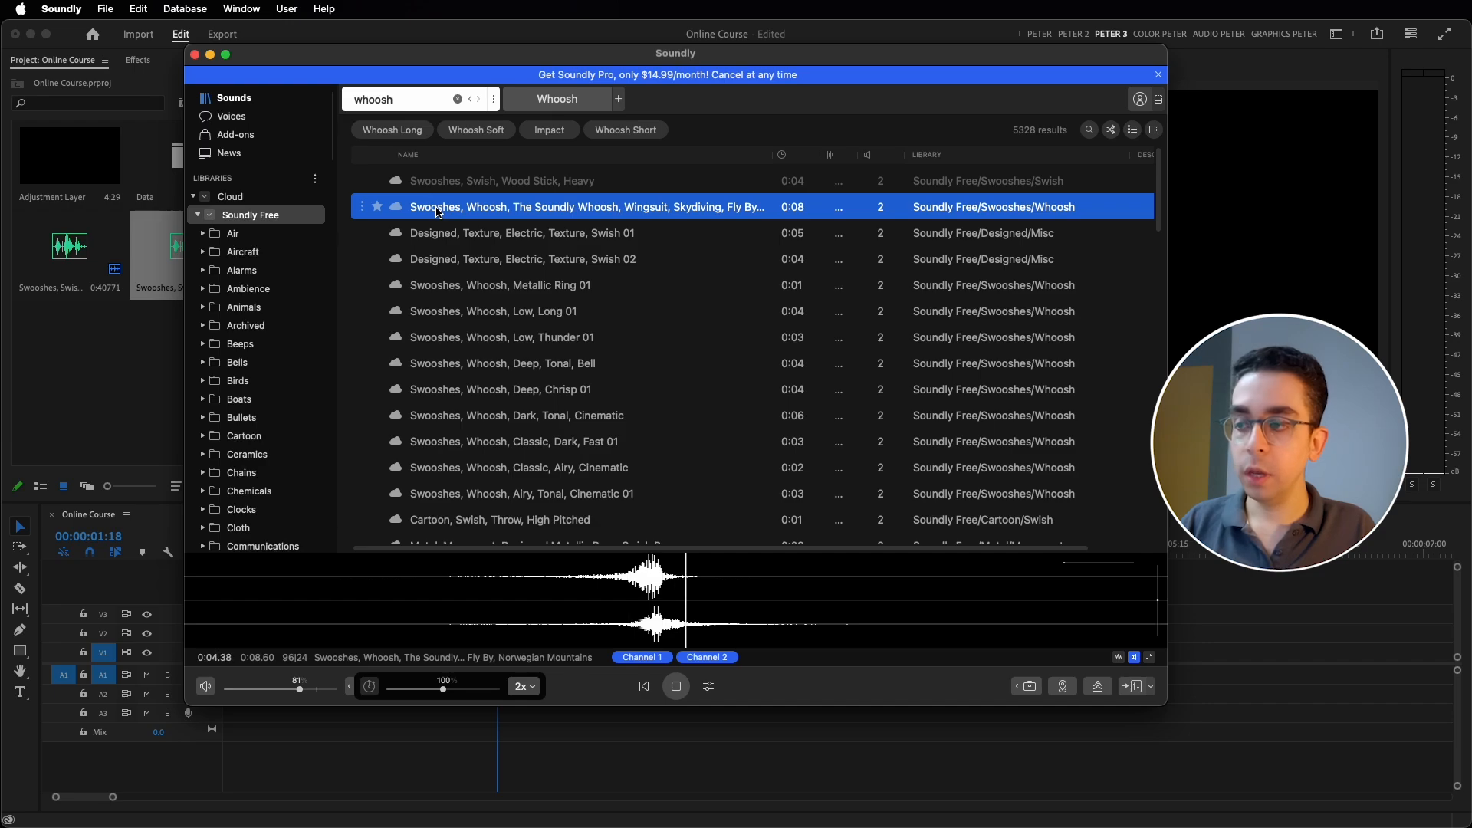
pyautogui.press('space')
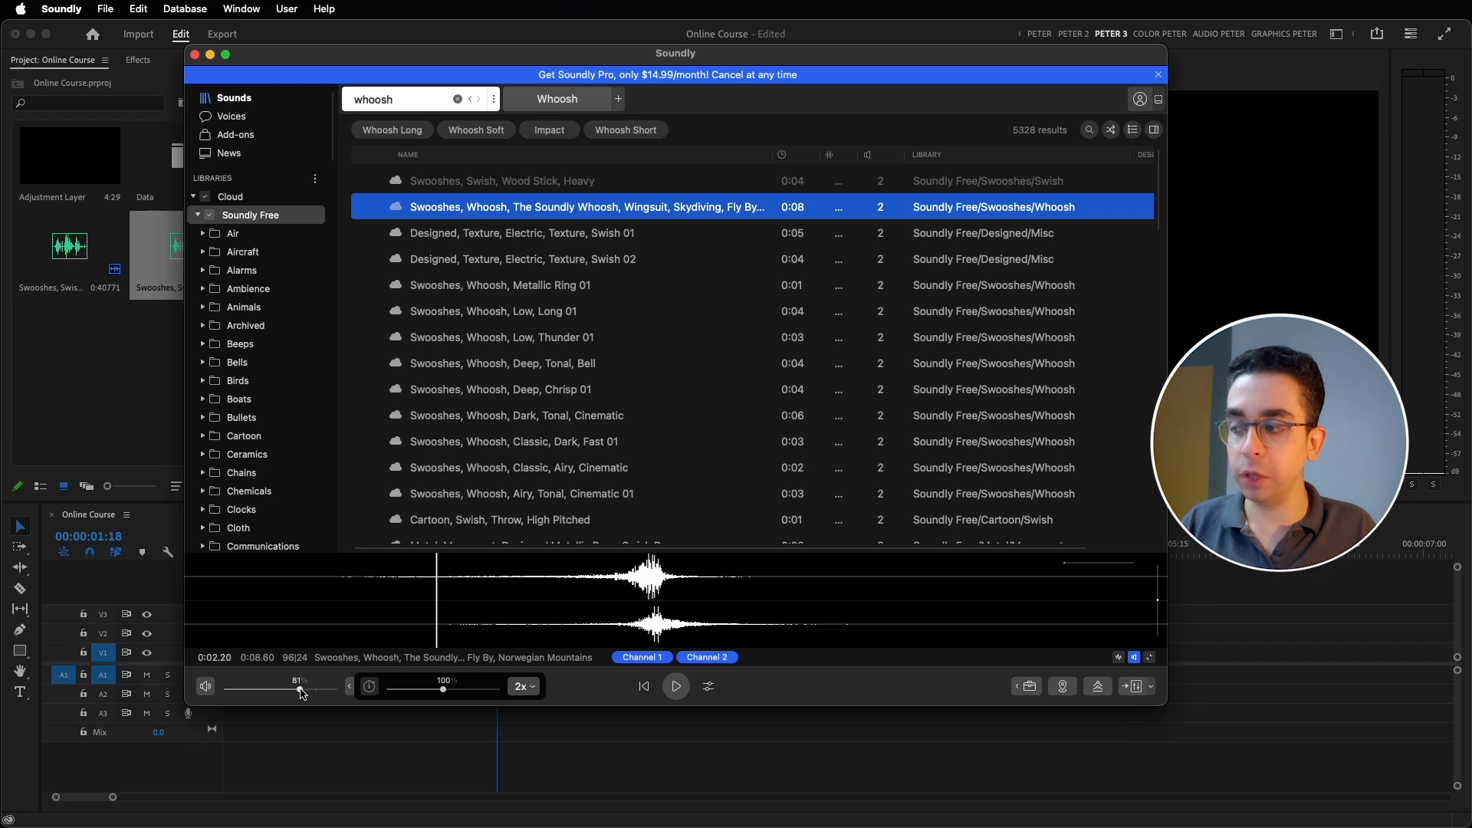
# Set the volume to 92% and the pitch to 183%, and preview the whoosh from about 1.68 s.
pyautogui.moveTo(301, 693)
pyautogui.mouseDown()
pyautogui.moveTo(276, 694)
pyautogui.moveTo(309, 697)
pyautogui.mouseUp()
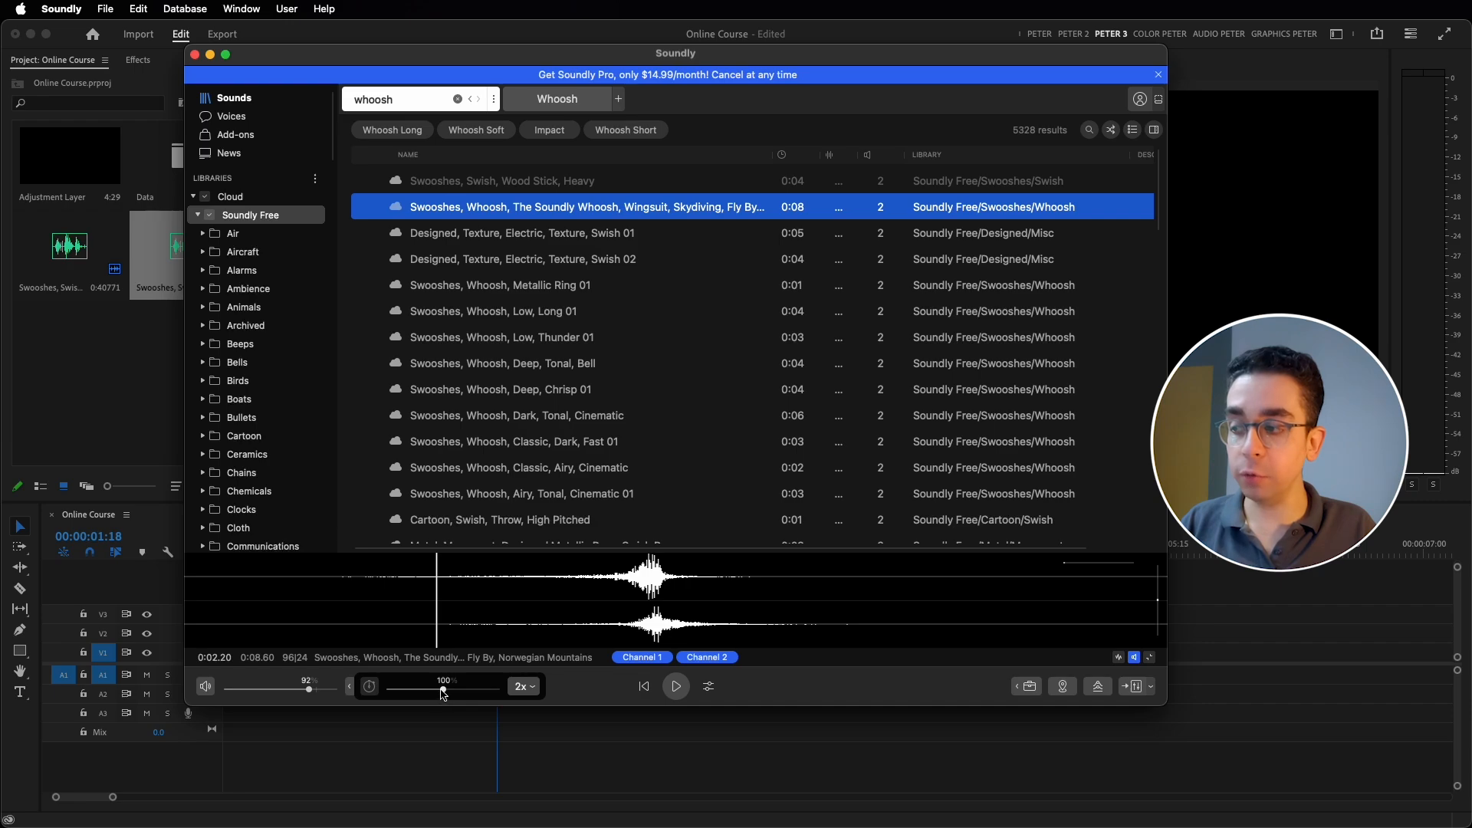
pyautogui.moveTo(443, 690); pyautogui.dragTo(488, 690)
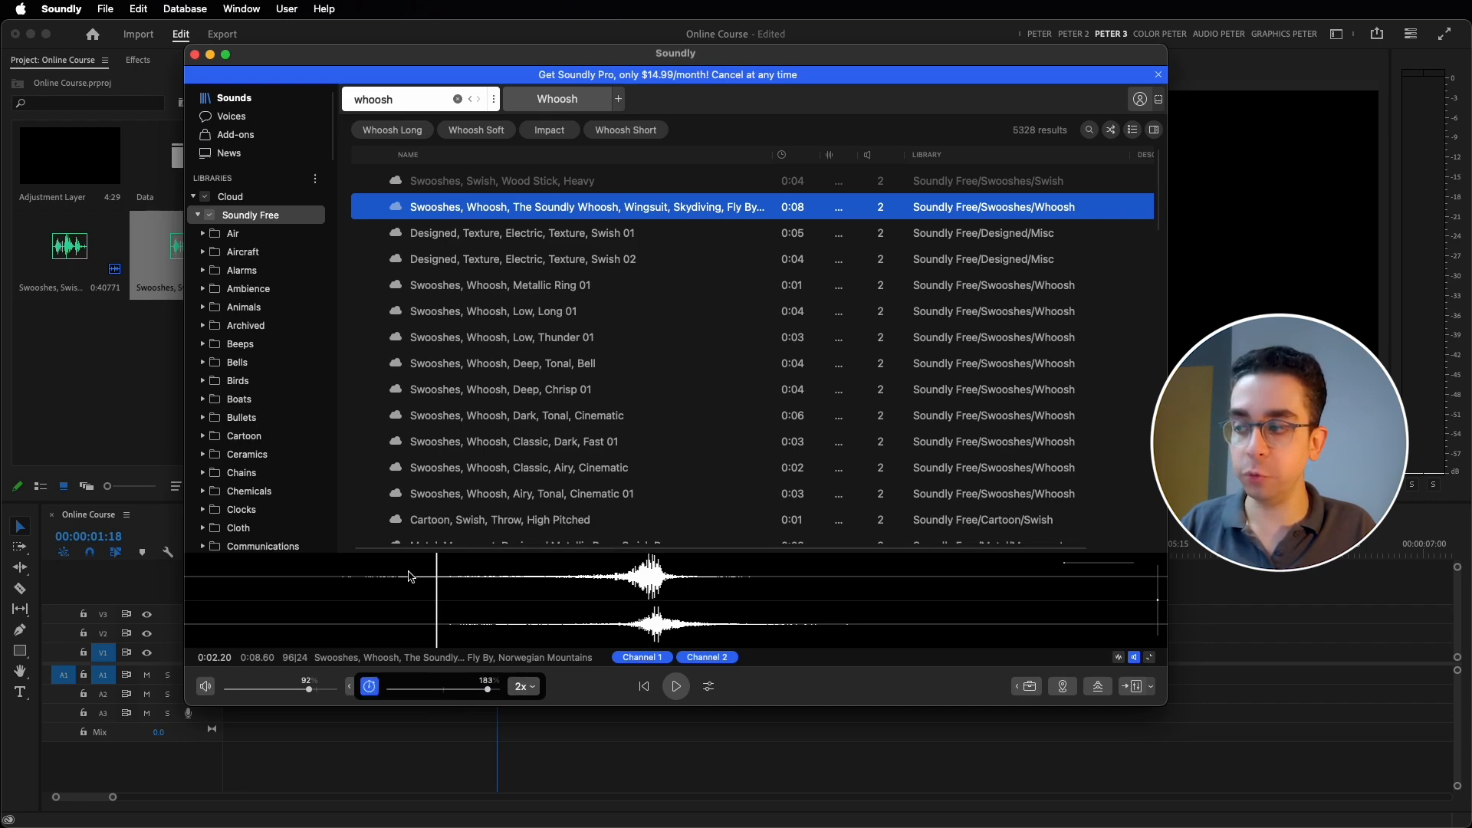
pyautogui.click(377, 577)
pyautogui.press('space')
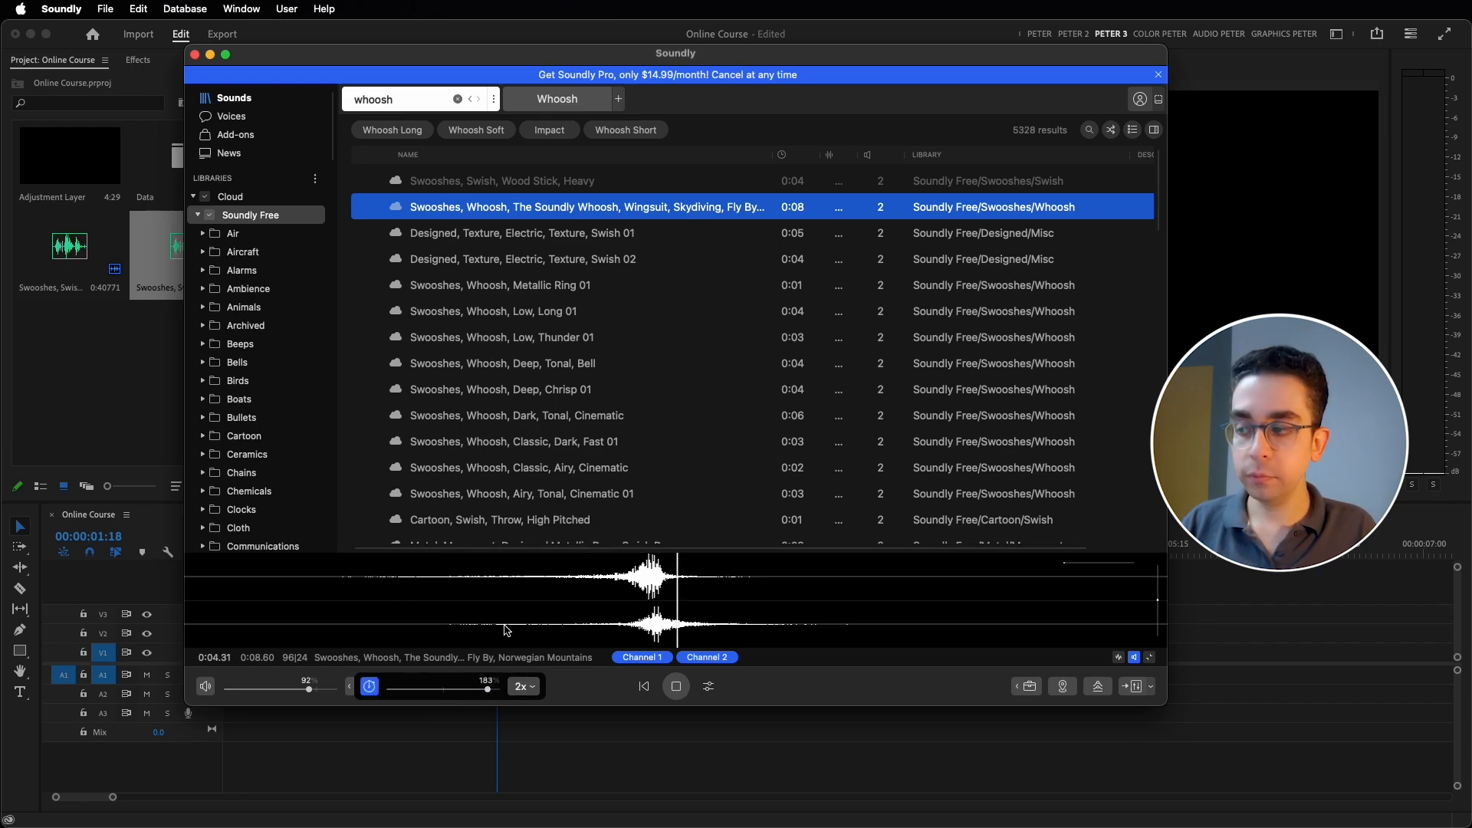
pyautogui.press('space')
# Extend the pitch range to 4x, preview the whoosh with it, and set the pitch to 142%.
pyautogui.click(524, 686)
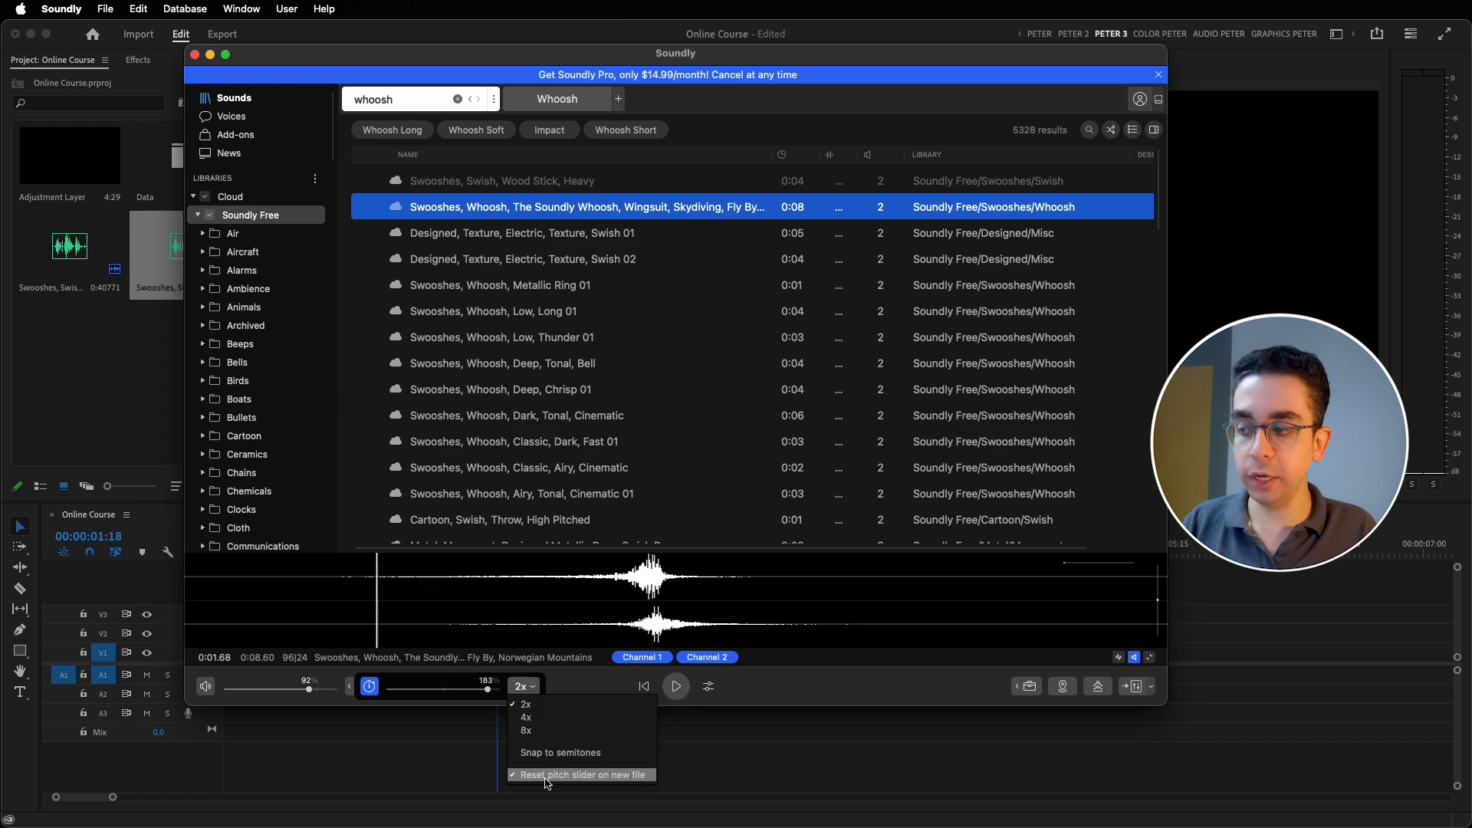
pyautogui.click(540, 718)
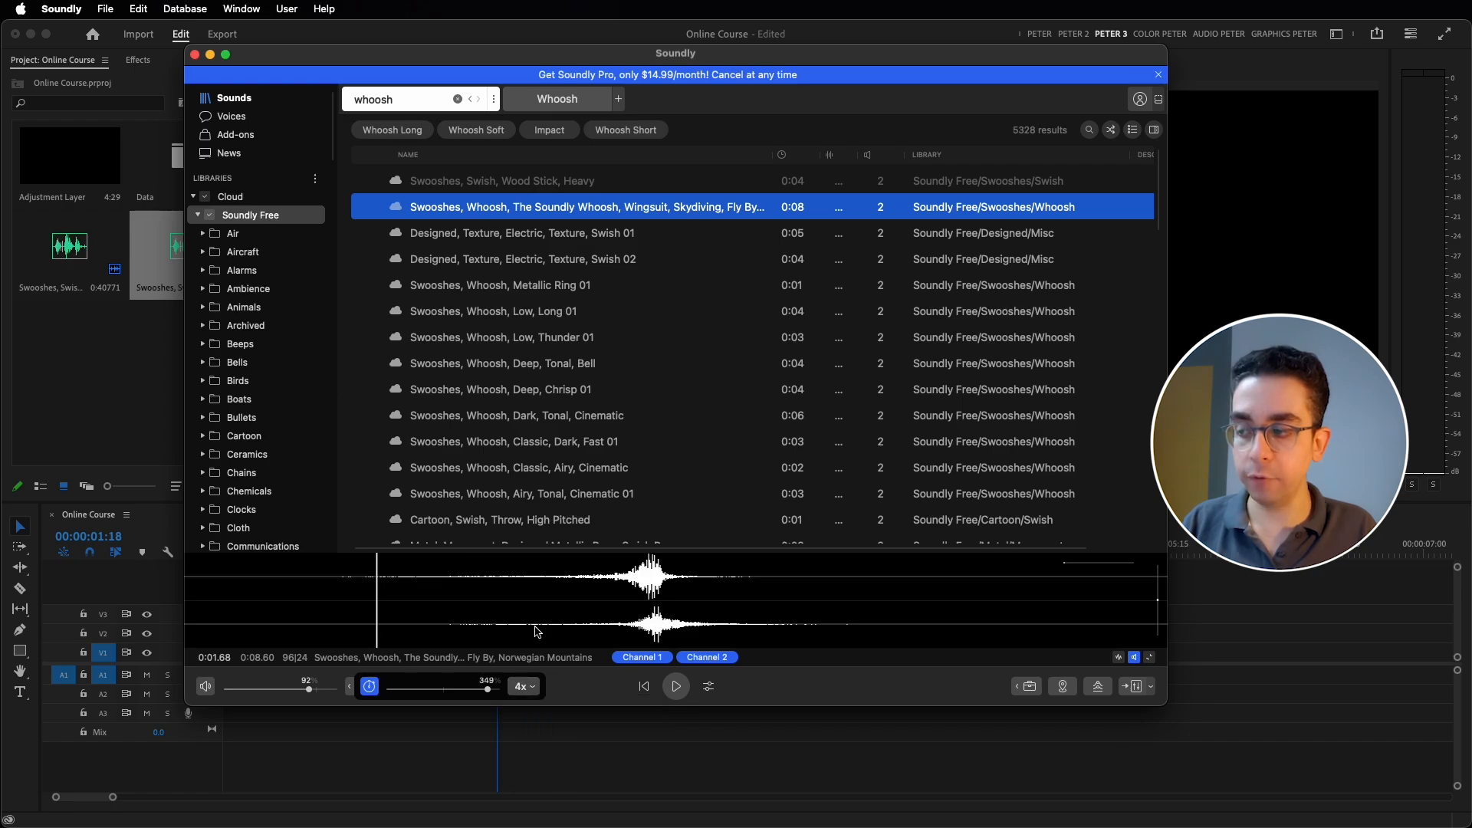
pyautogui.click(395, 592)
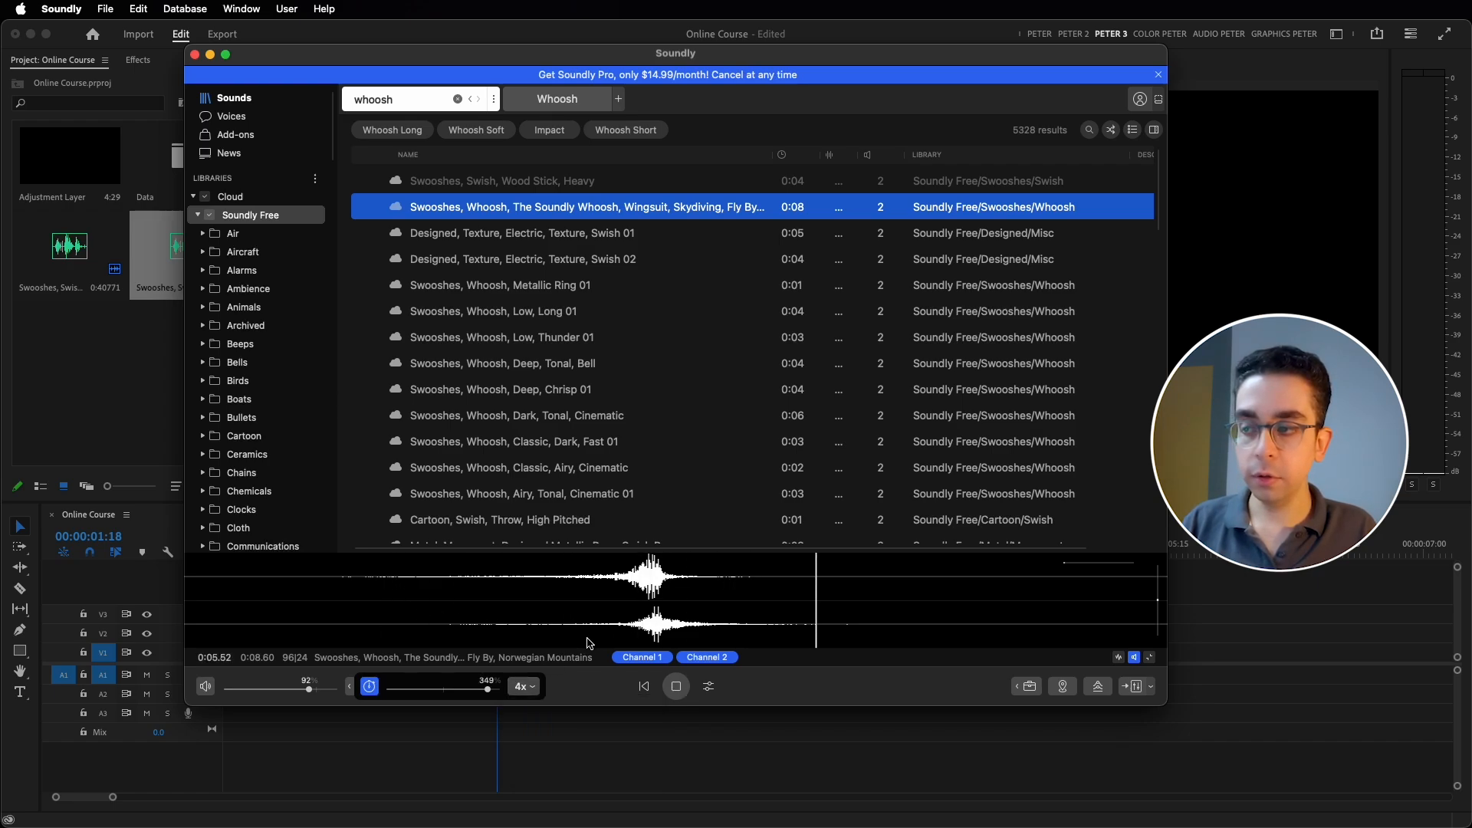
pyautogui.press('space')
pyautogui.moveTo(490, 692); pyautogui.dragTo(453, 704)
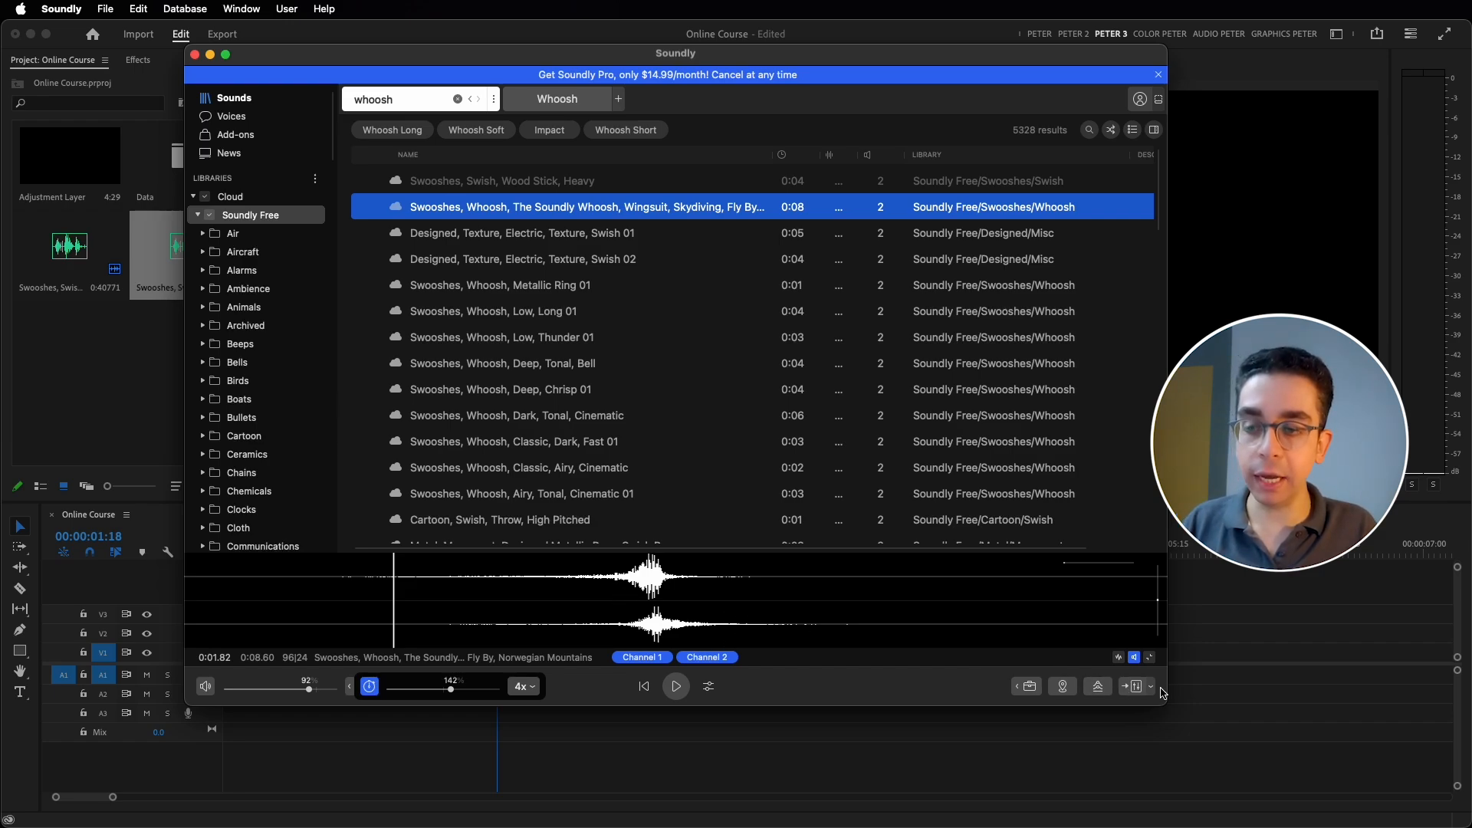
# Add Shape it EQ bells of +5.0 dB at about 48 Hz and -8.4 dB at about 4.13 kHz, and preview the whoosh.
pyautogui.click(1099, 687)
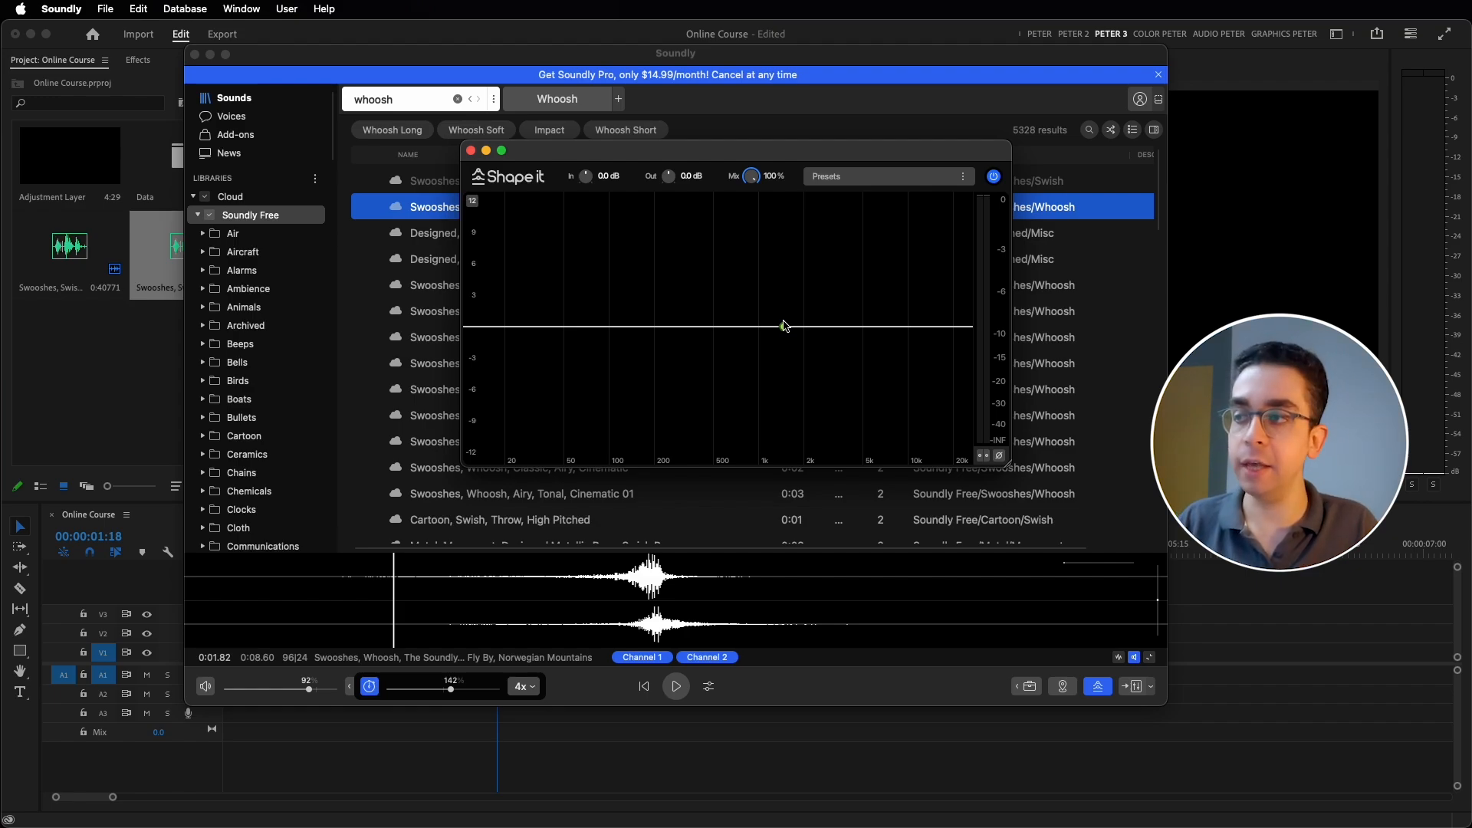
pyautogui.moveTo(566, 325); pyautogui.dragTo(562, 274)
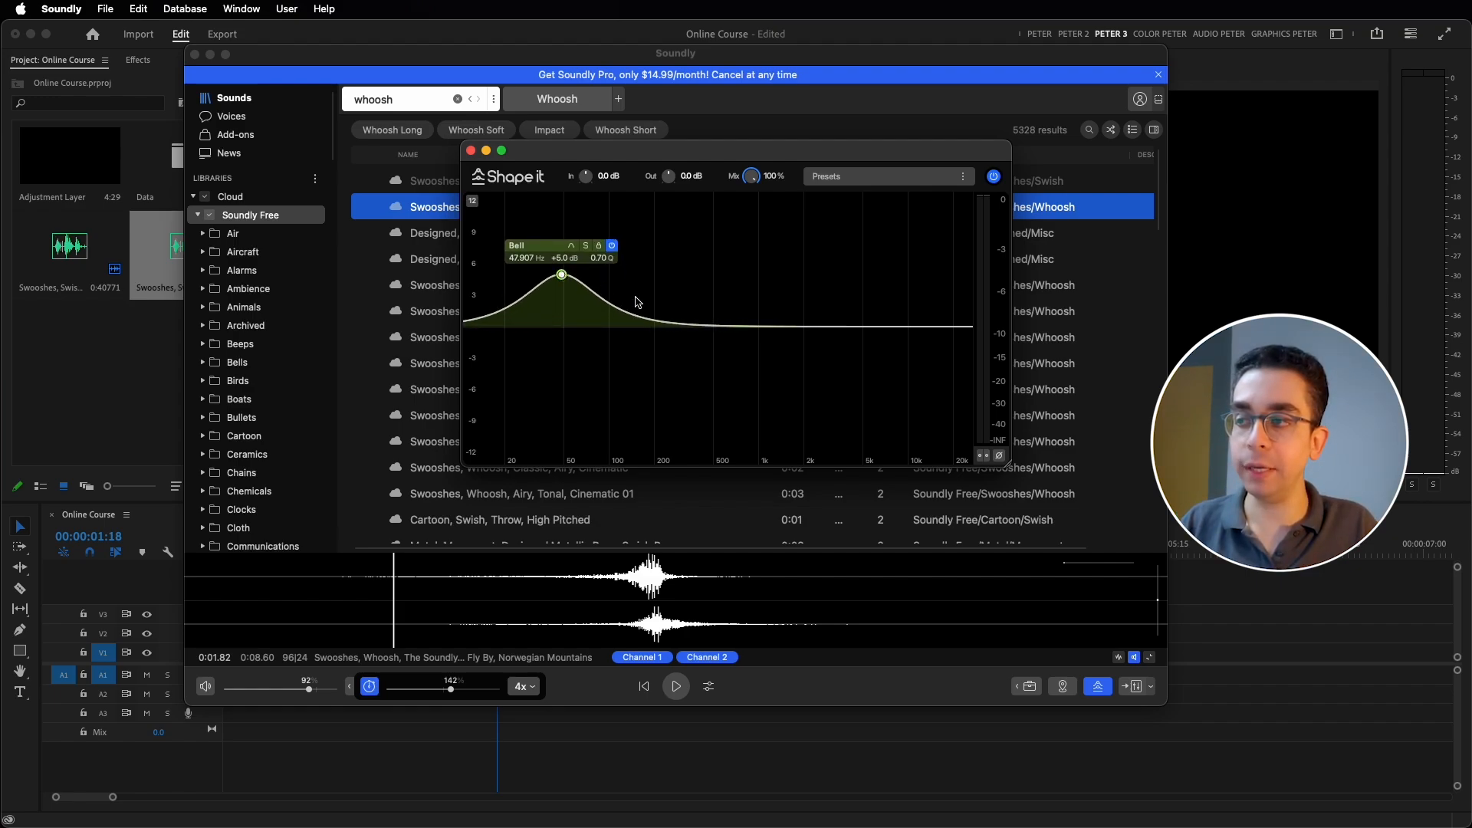
pyautogui.moveTo(807, 328); pyautogui.dragTo(851, 414)
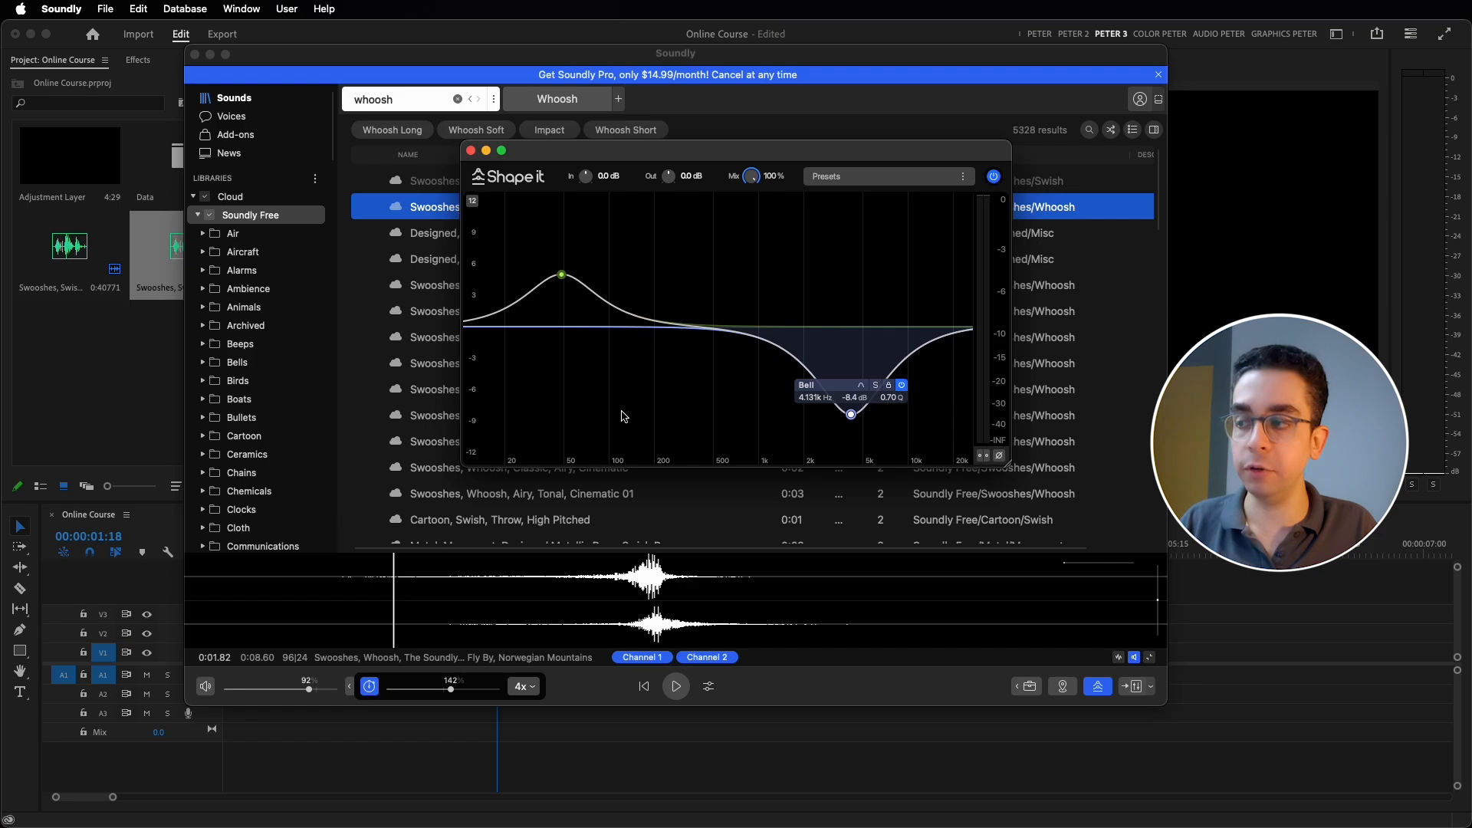
pyautogui.click(366, 589)
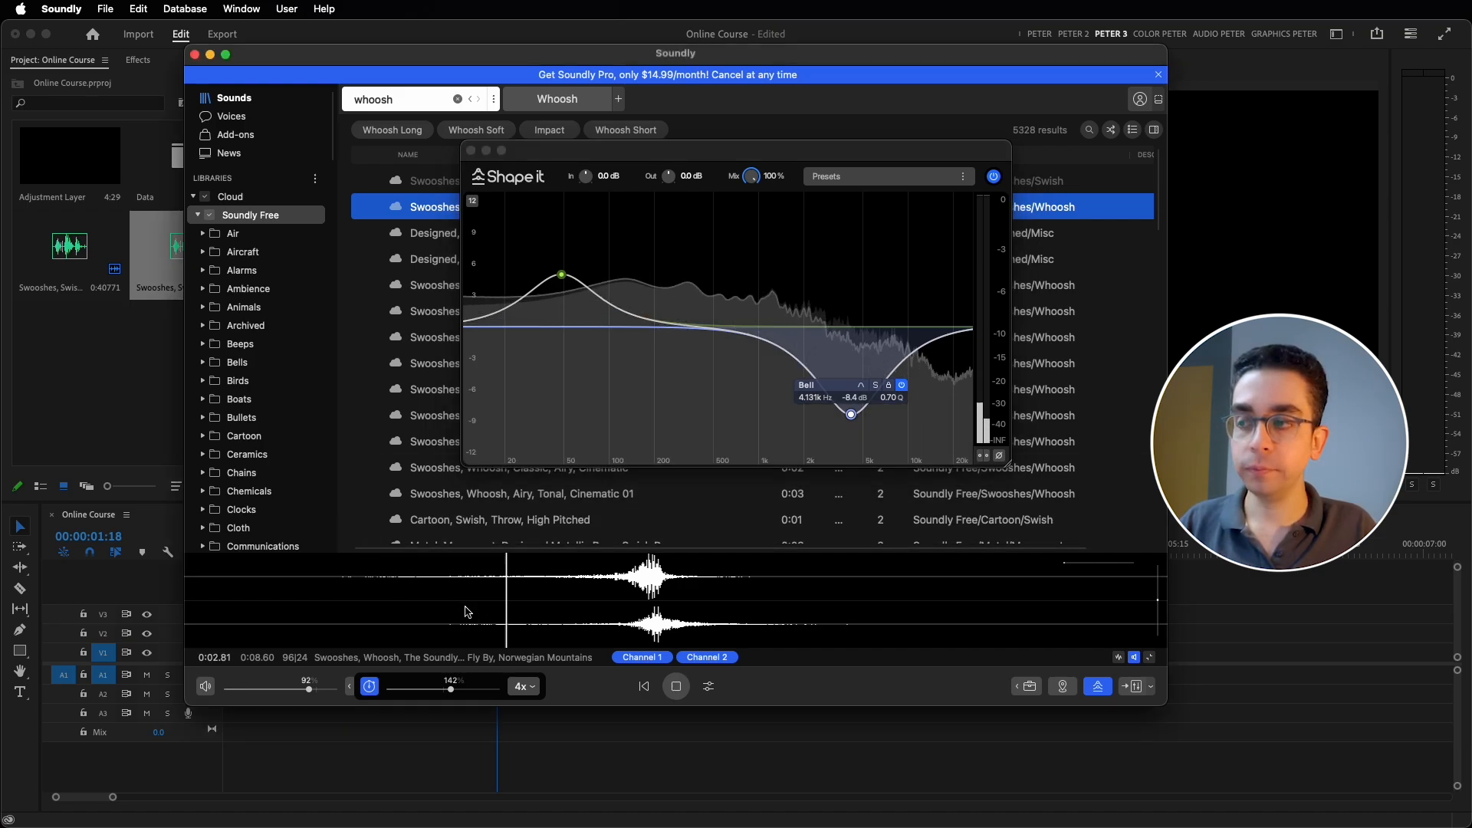
pyautogui.press('space')
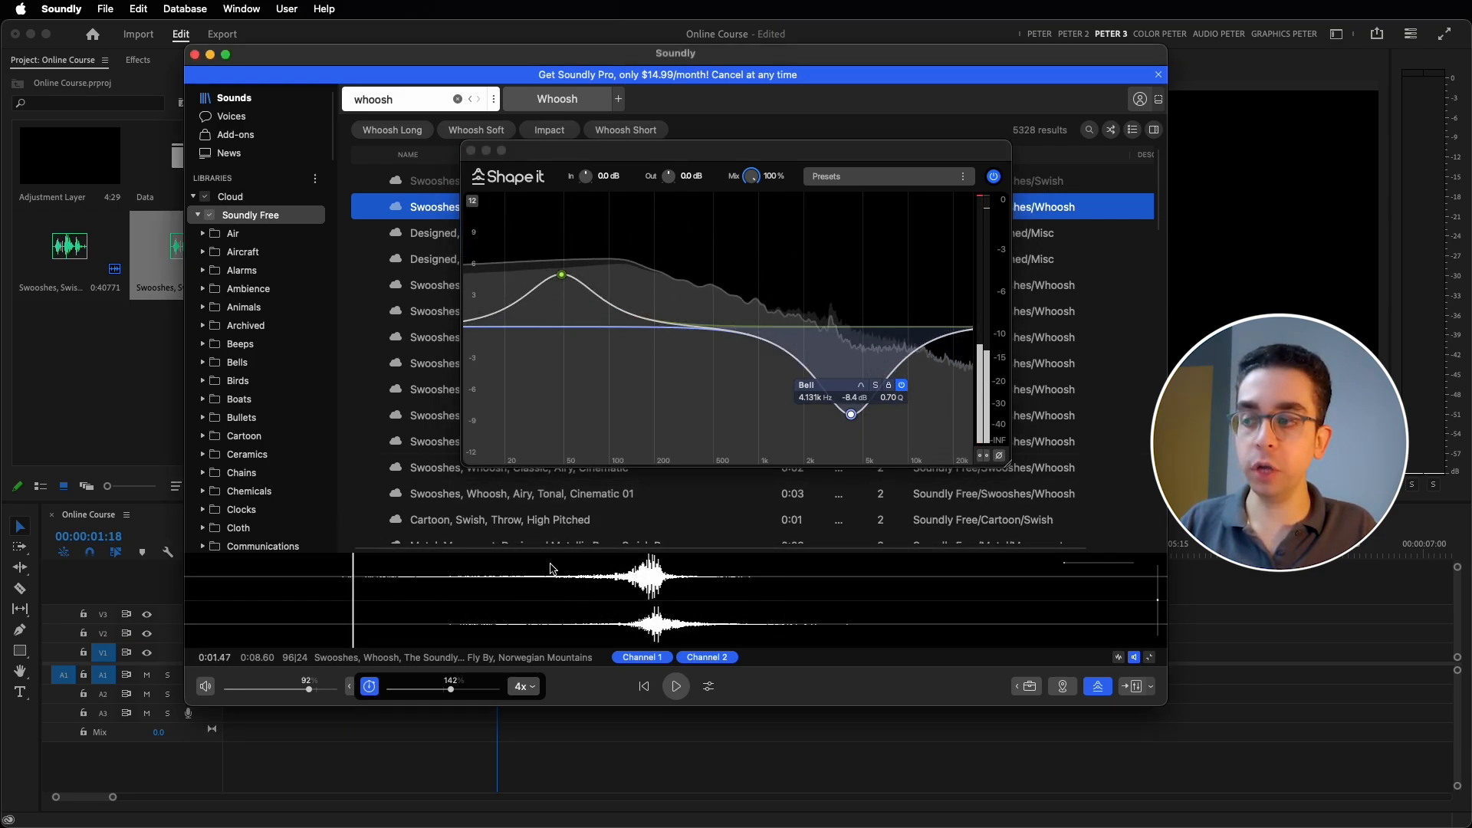
# Move the high bell to about 9.13 kHz at +4.1 dB and the low bell to about 16 Hz at -9.1 dB while previewing.
pyautogui.click(551, 569)
pyautogui.moveTo(851, 414); pyautogui.dragTo(903, 283)
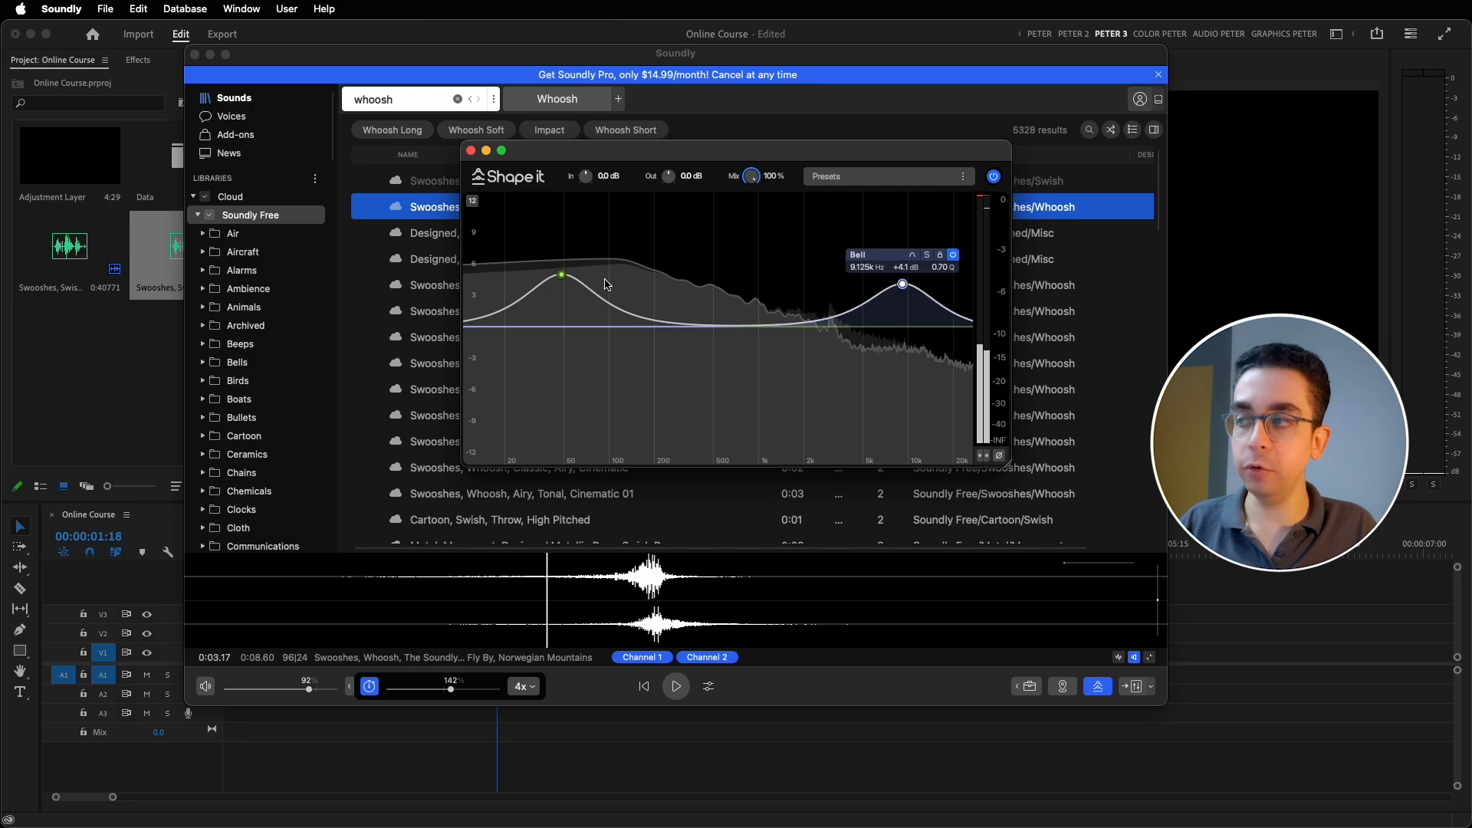
pyautogui.moveTo(562, 275); pyautogui.dragTo(491, 421)
pyautogui.press('space')
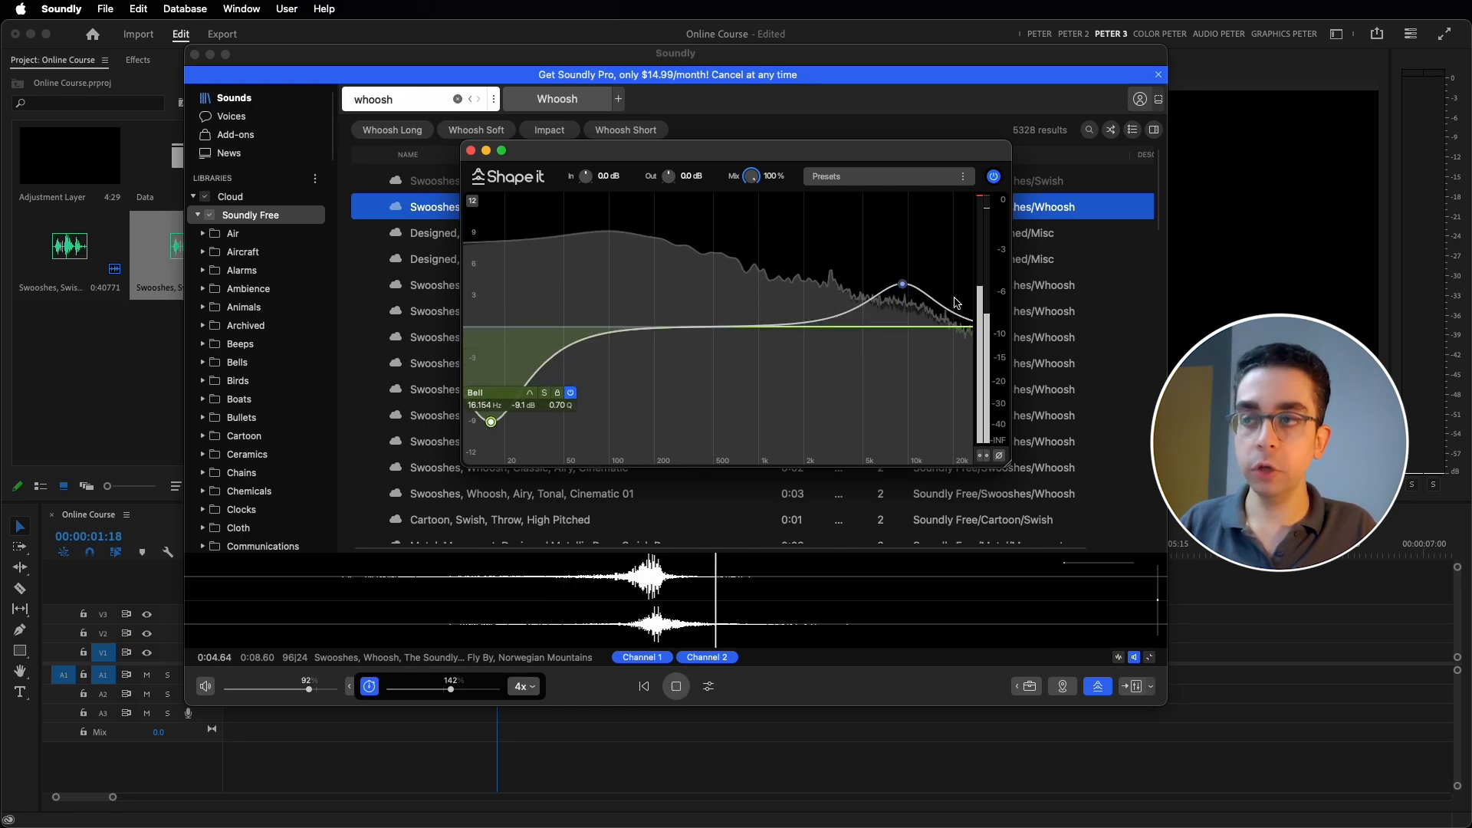
# Set the high bell to -7.2 dB at about 9.73 kHz, preview the whoosh, and turn off the Shape it equalizer.
pyautogui.moveTo(903, 283); pyautogui.dragTo(907, 402)
pyautogui.press('space')
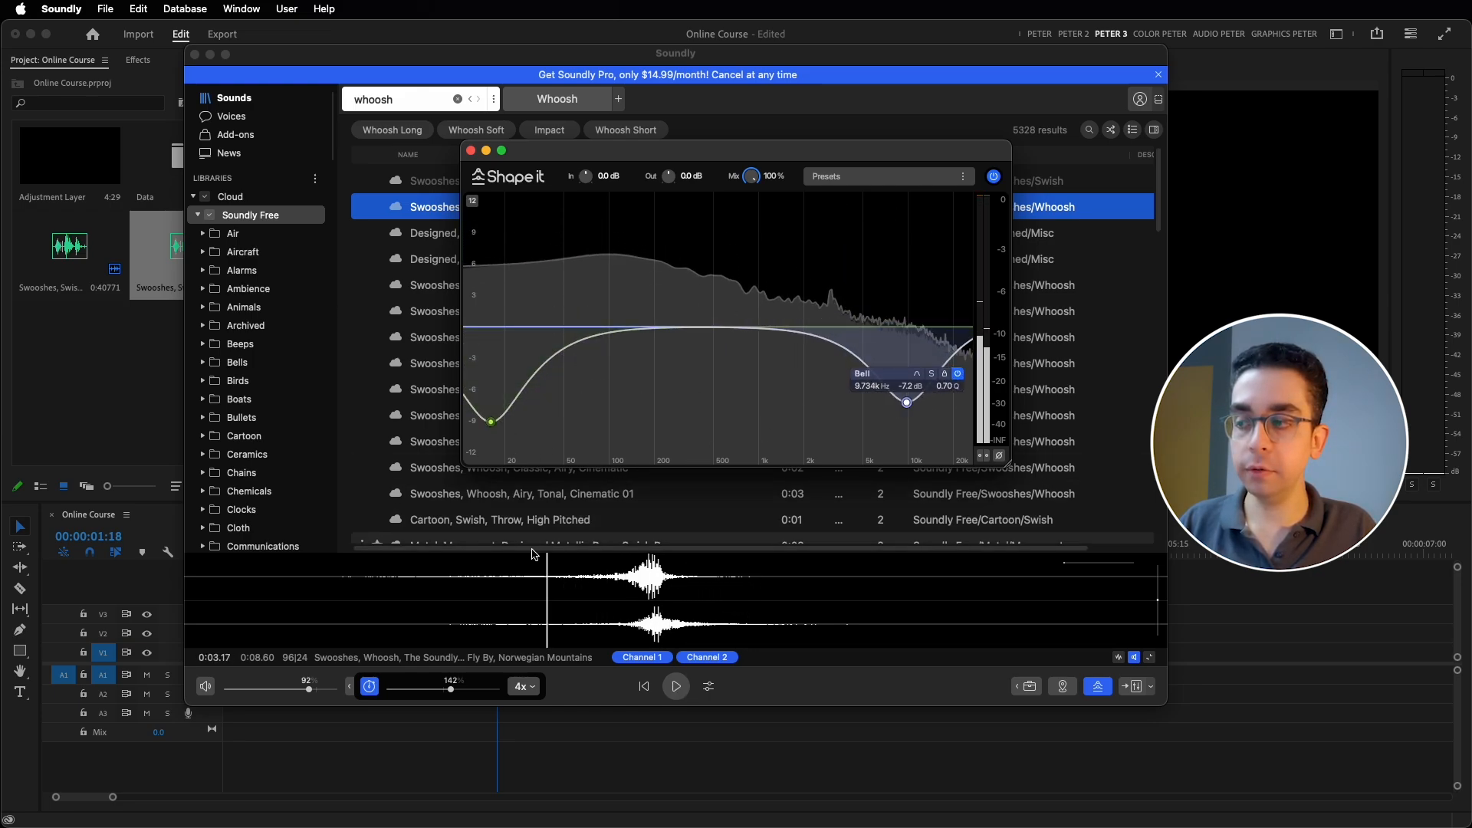
pyautogui.click(501, 583)
pyautogui.press('space')
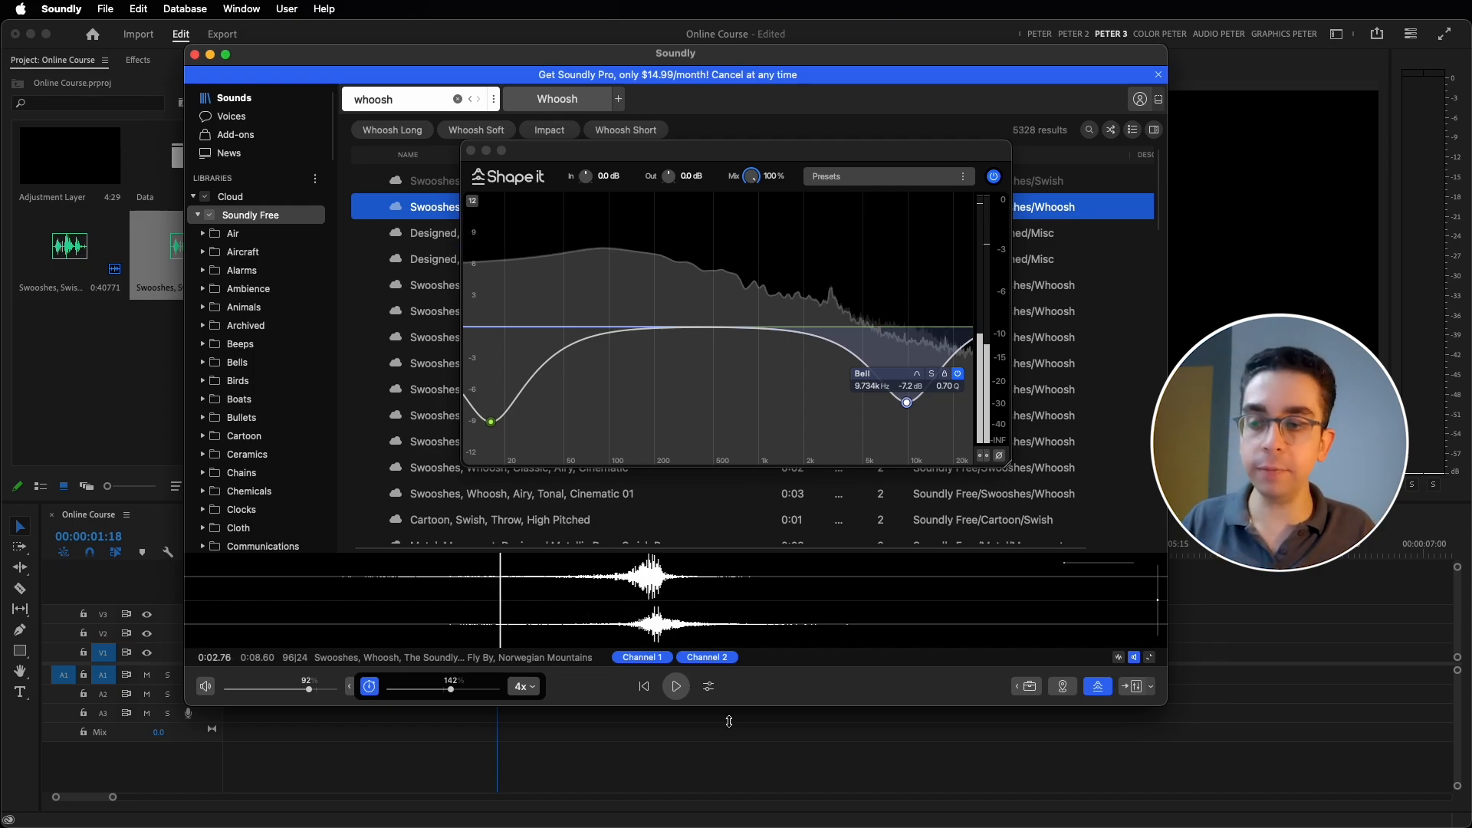
pyautogui.click(1098, 687)
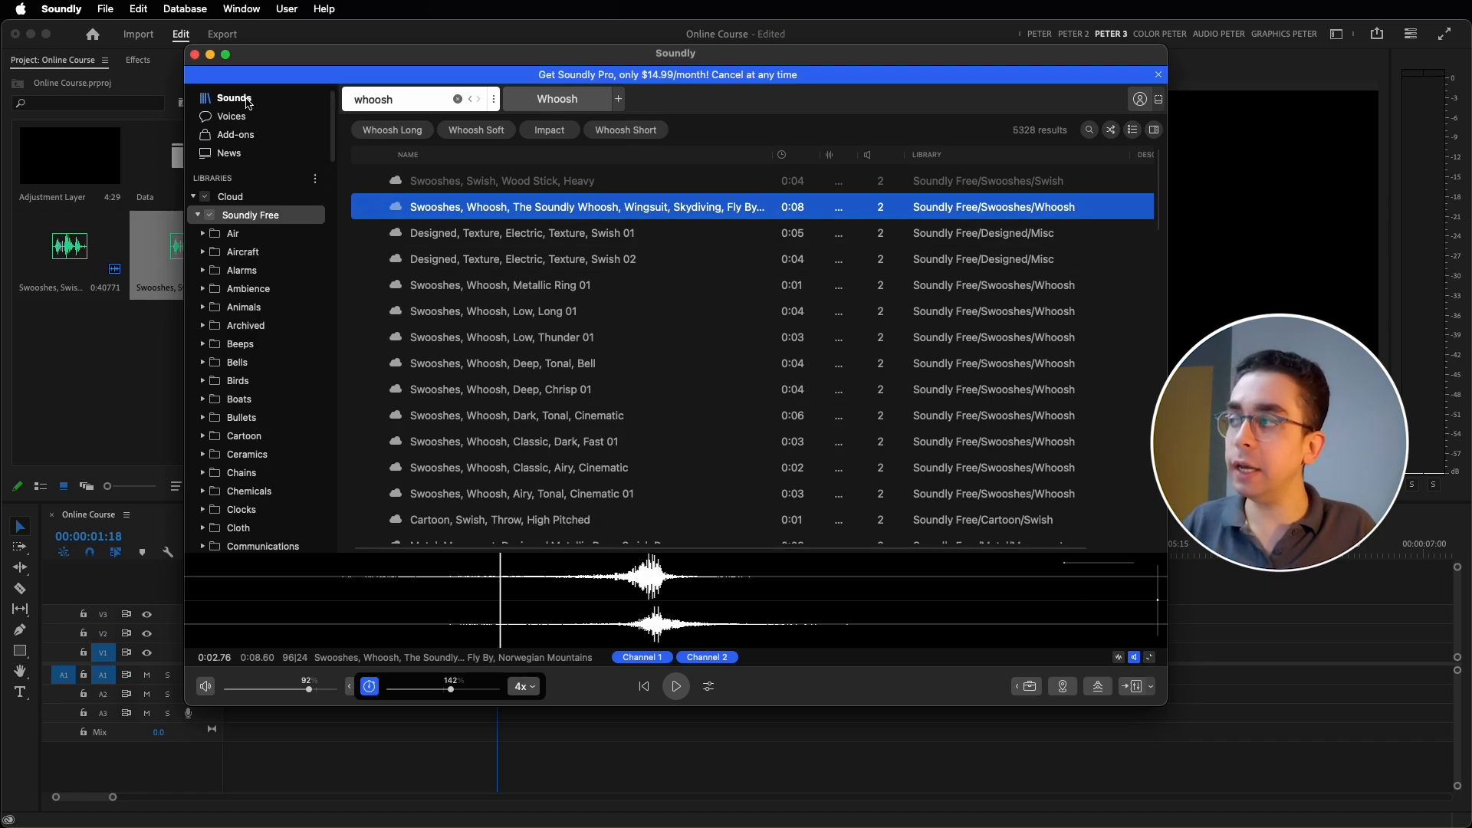
# Open the Voice Designer and select all of its sample announcement text.
pyautogui.click(233, 117)
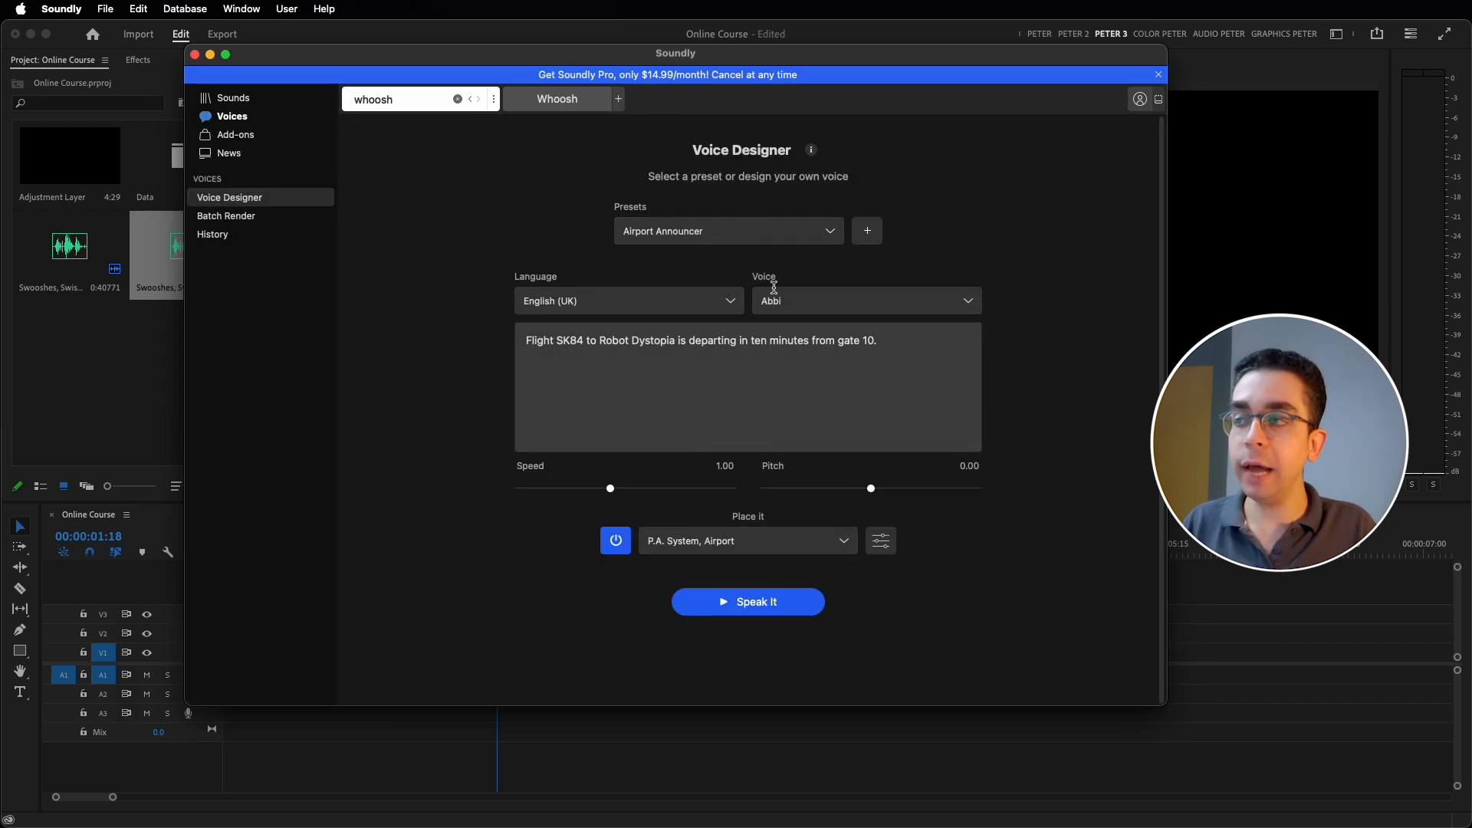
pyautogui.click(744, 340)
pyautogui.press('super+a')
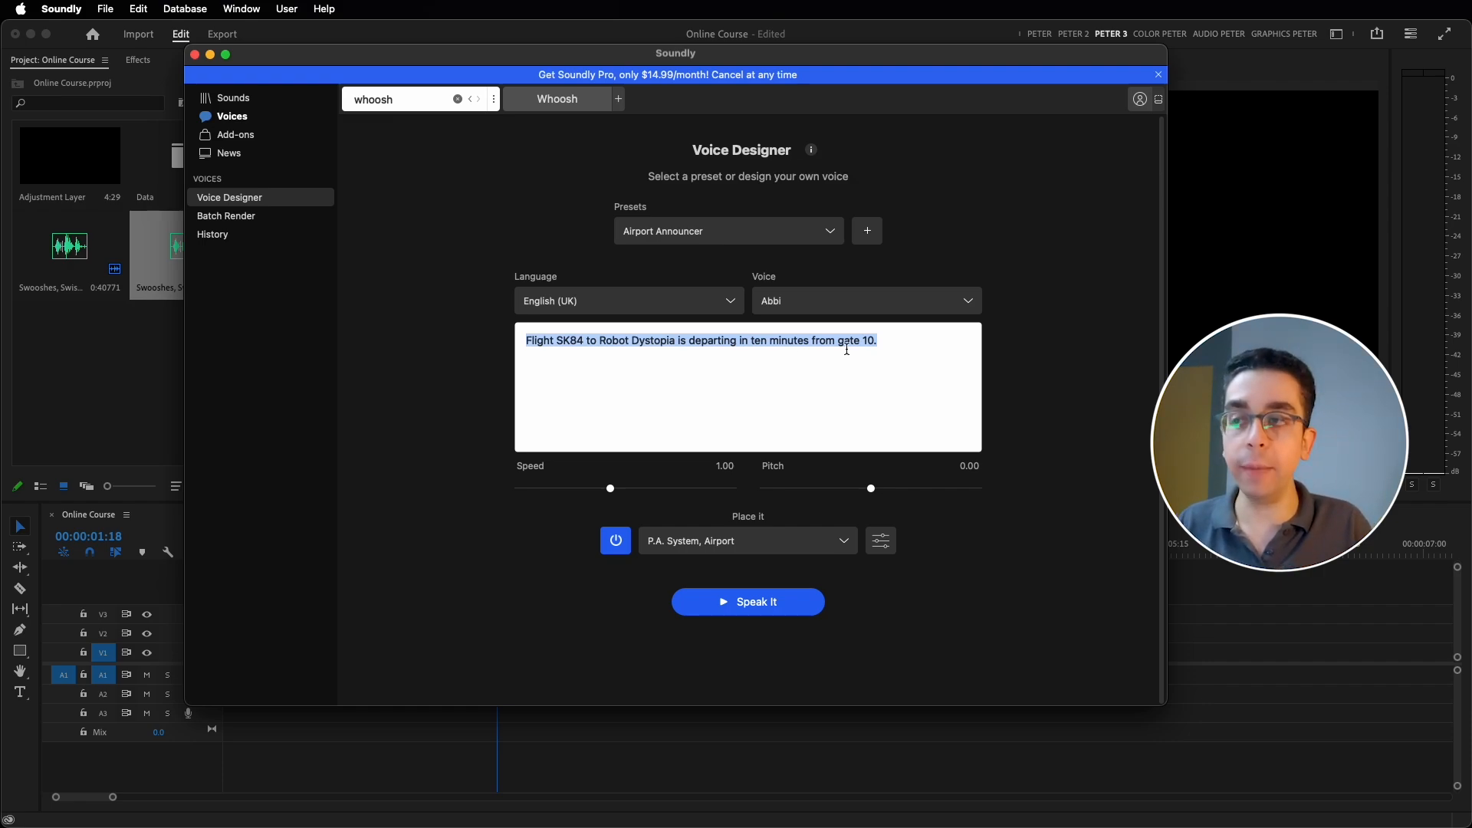
# Hide Premiere Pro, open the Airport document from the desktop, and copy its Arabic announcement line.
pyautogui.click(1195, 584)
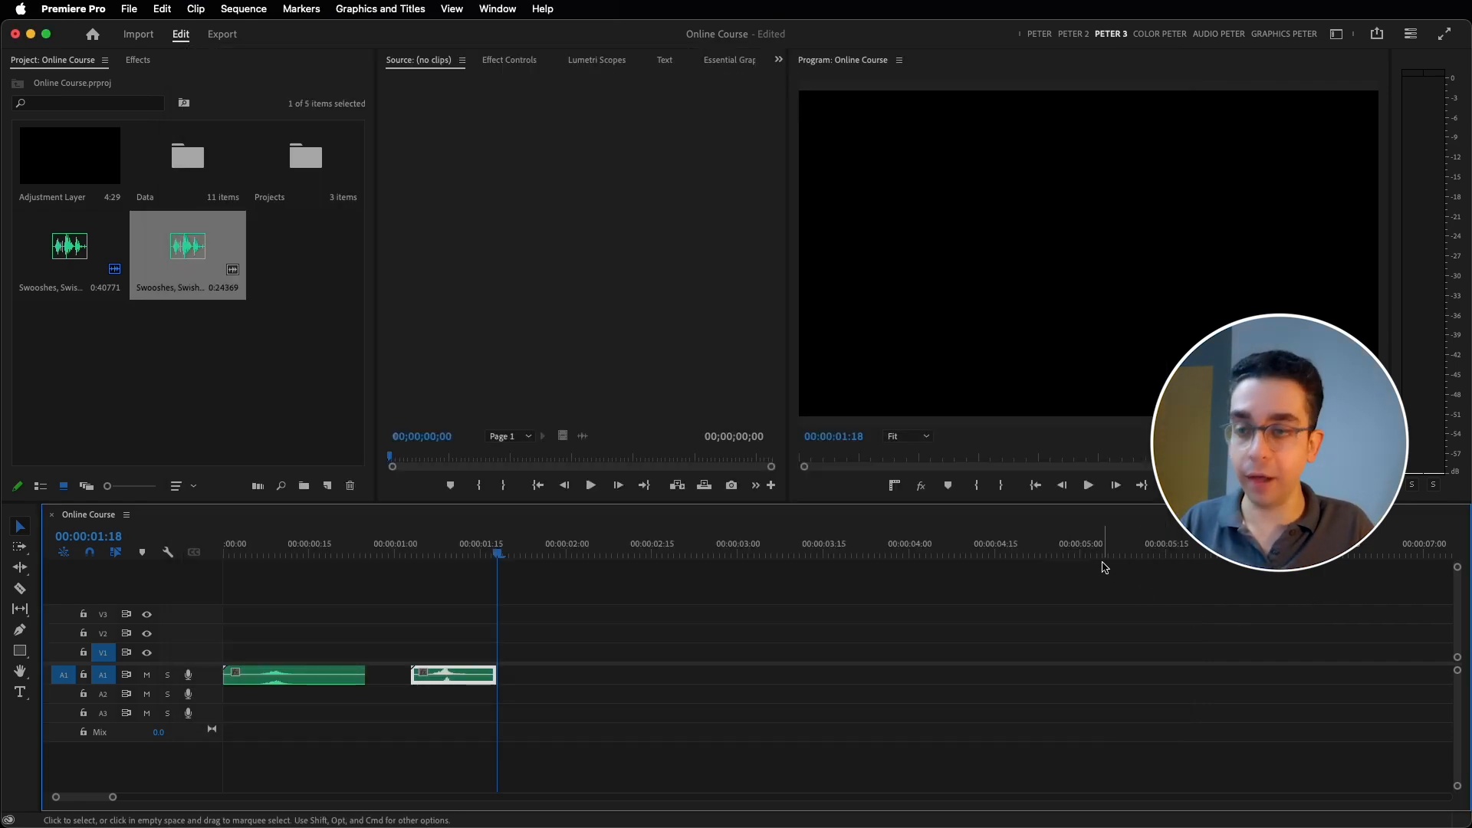
pyautogui.press('super+h')
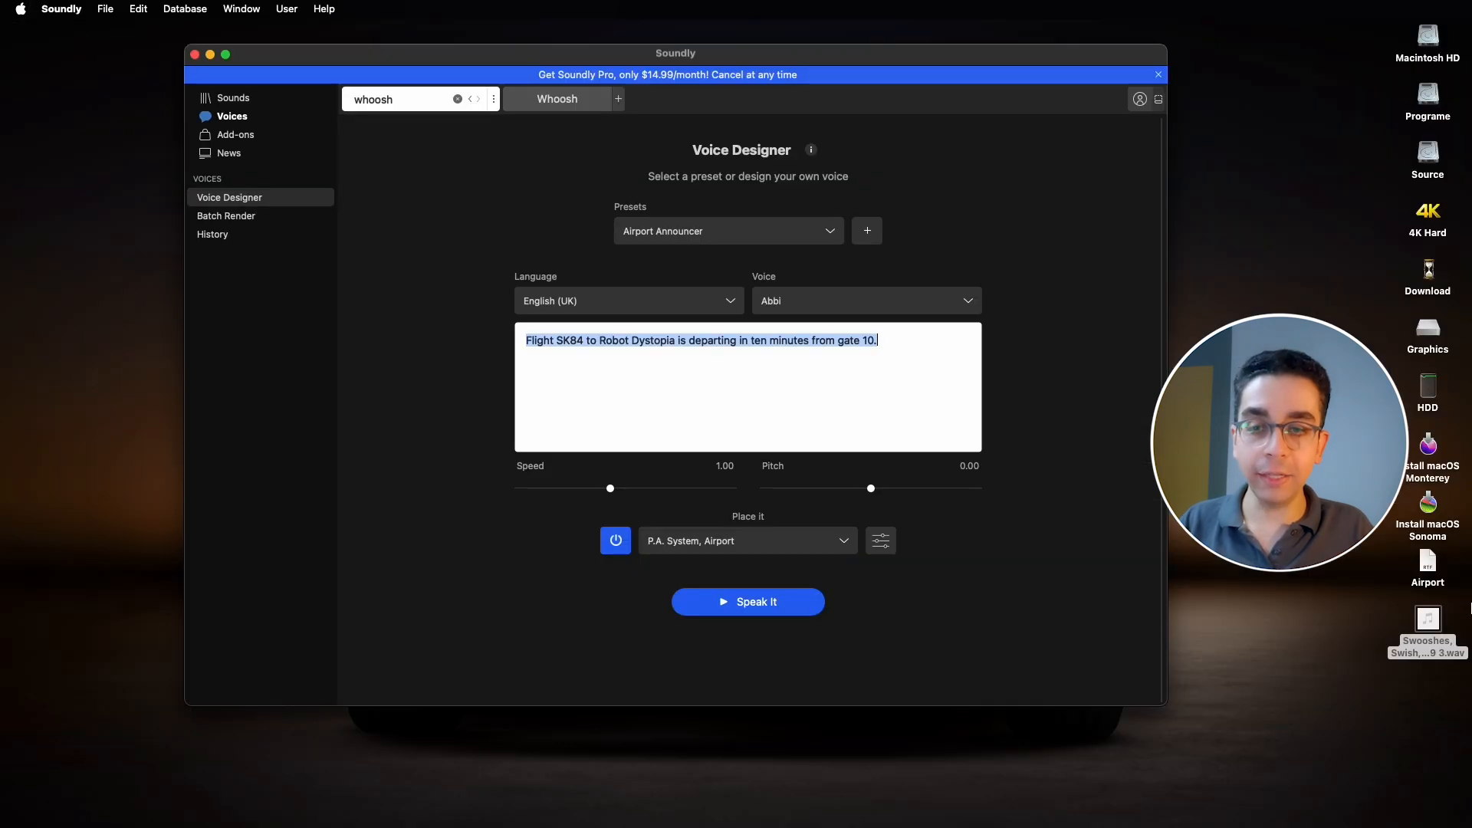
pyautogui.doubleClick(1424, 562)
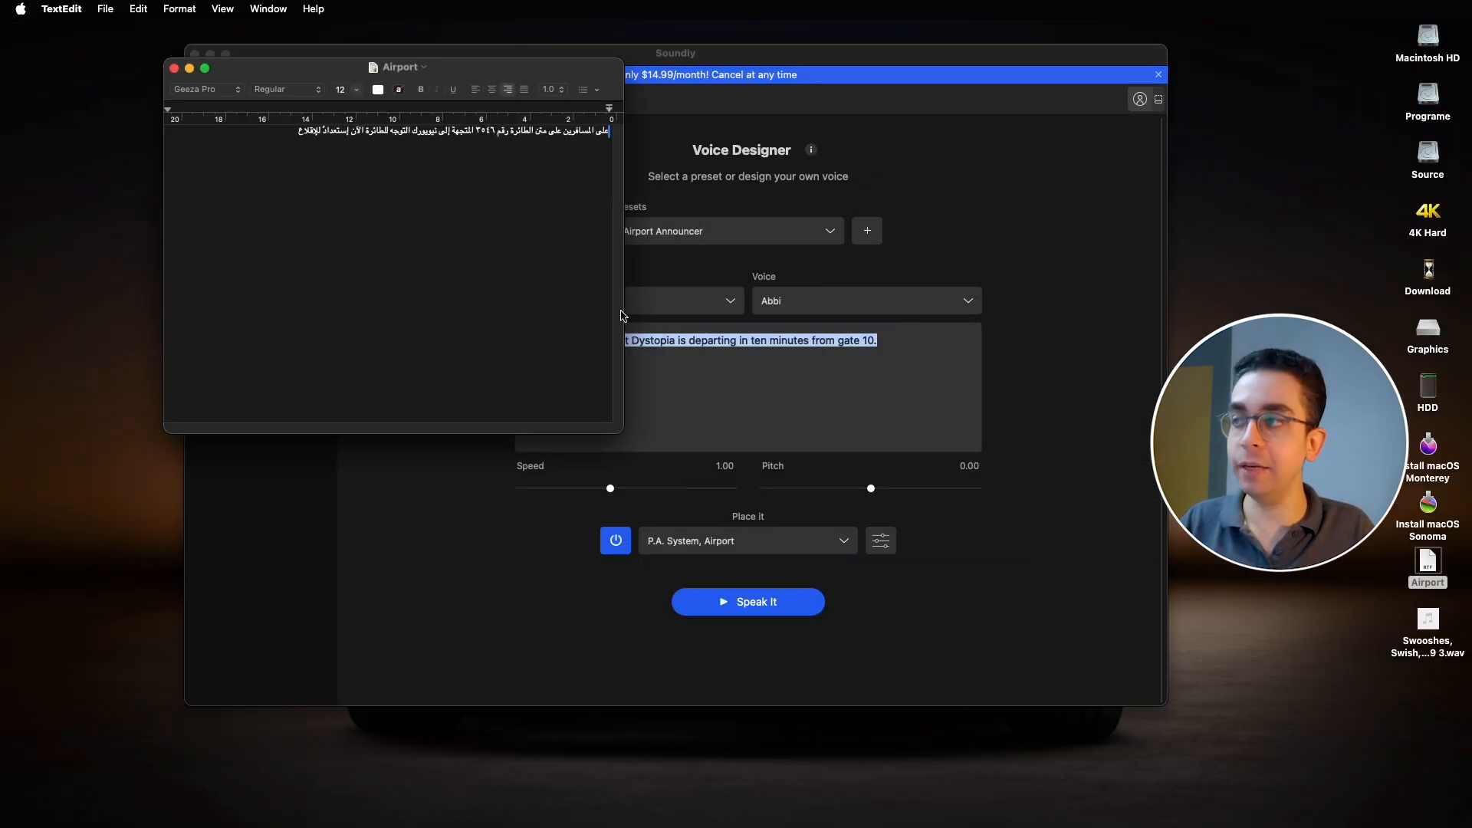
pyautogui.moveTo(297, 131); pyautogui.dragTo(617, 133)
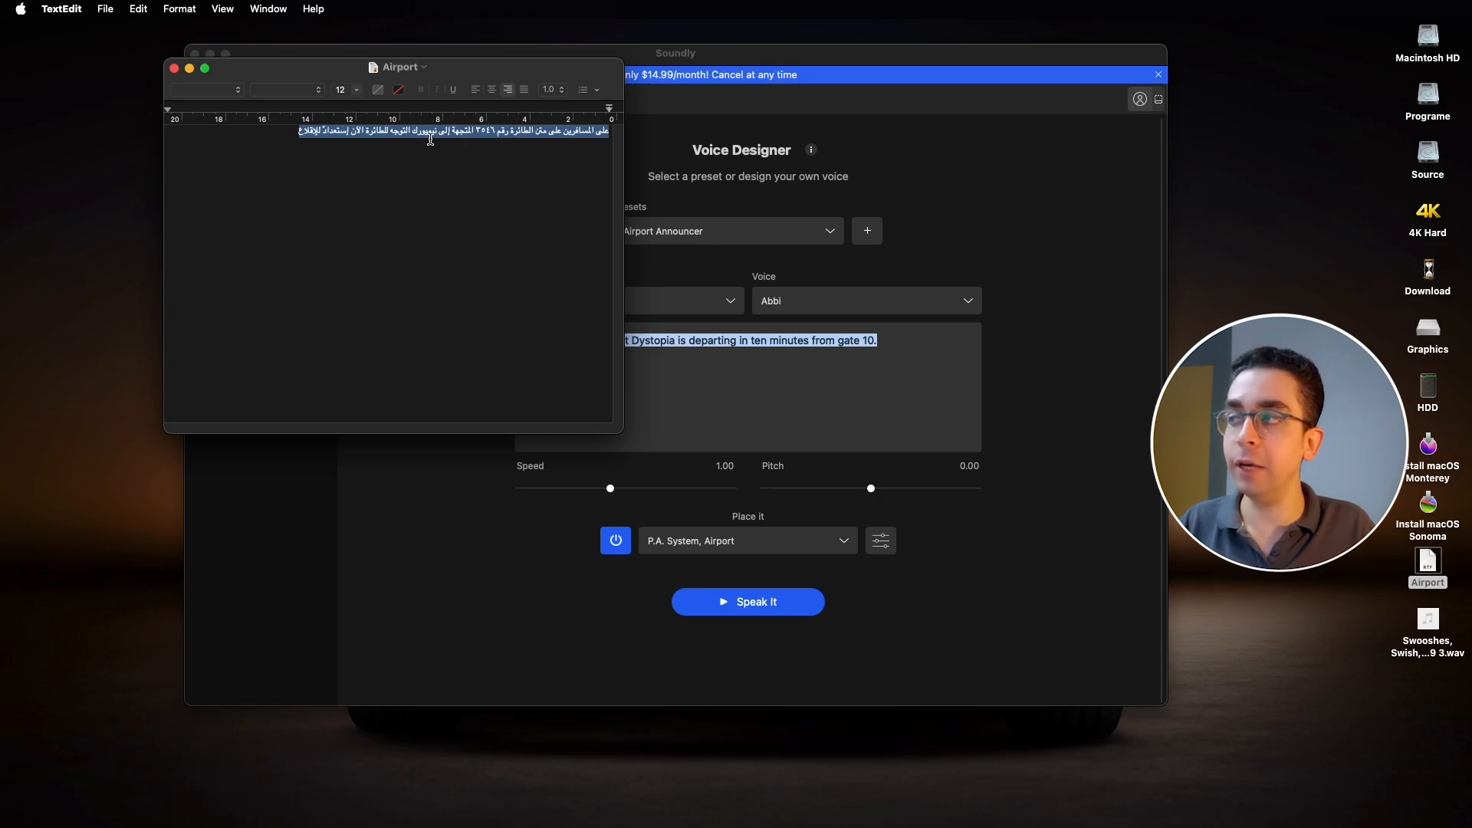
pyautogui.tripleClick(292, 134)
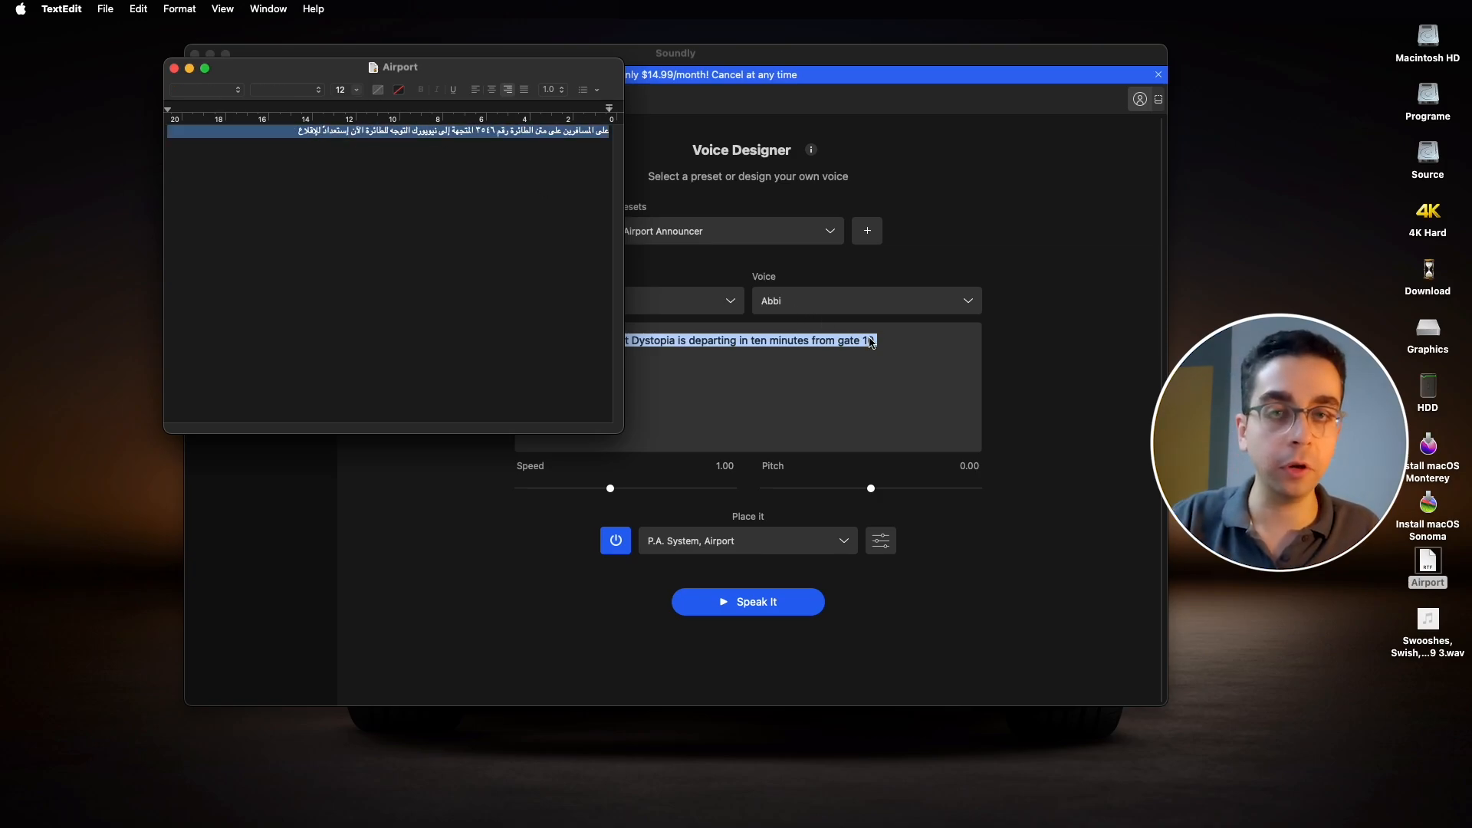
# Replace the Voice Designer's text with "على المسافرين على متن الطائرة رقم ٣٥٤٦ المتجهة إلى نيويورك التوجه للطائرة الآن إستعدادً للإقلاع".
pyautogui.click(818, 384)
pyautogui.press('super+a')
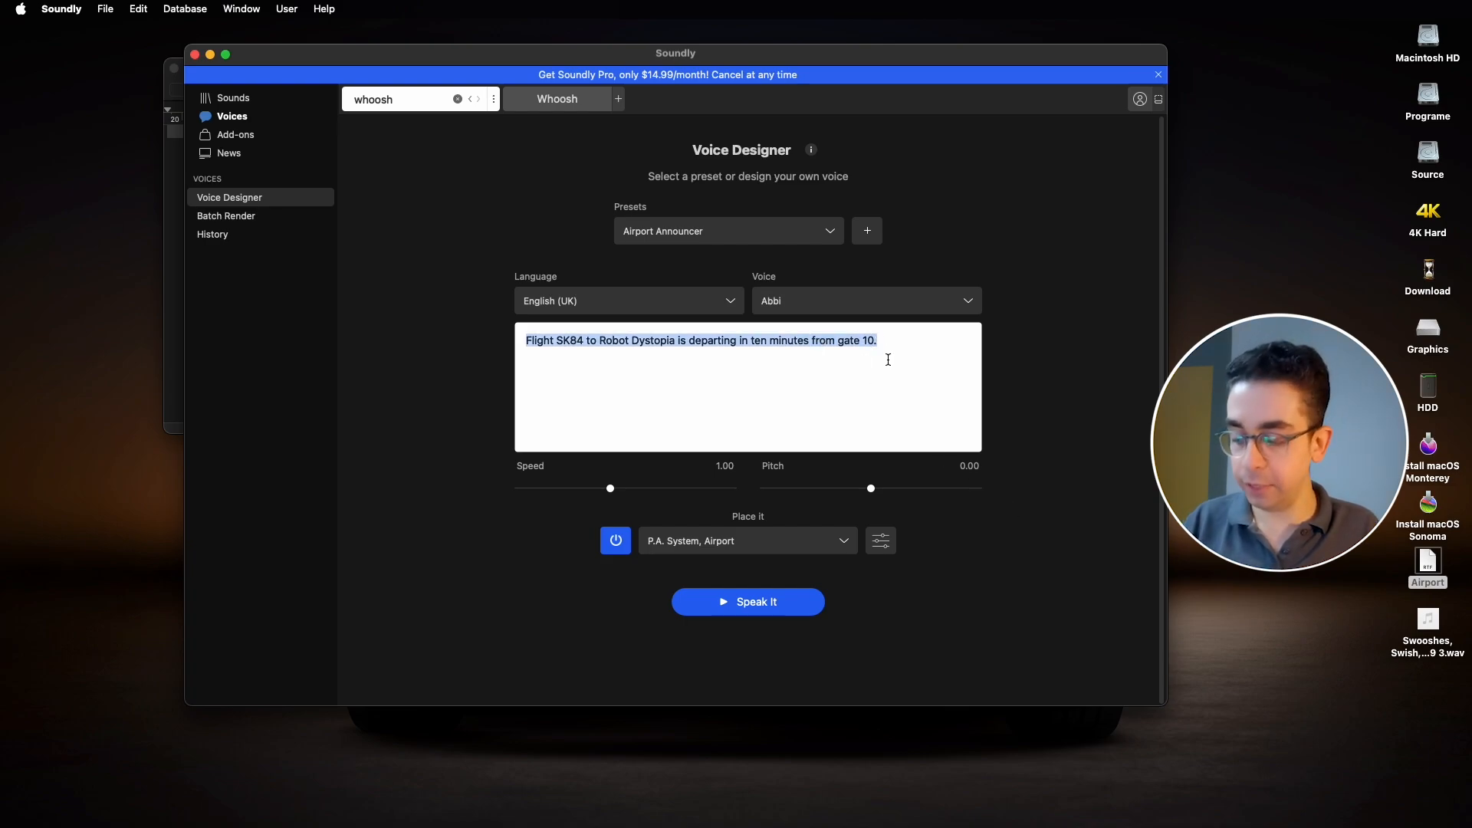
pyautogui.write('على المسافرين على متن الطائرة رقم ٣٥٤٦ المتجهة إلى نيويورك التوجه للطائرة الآن إستعدادً للإقلاع')
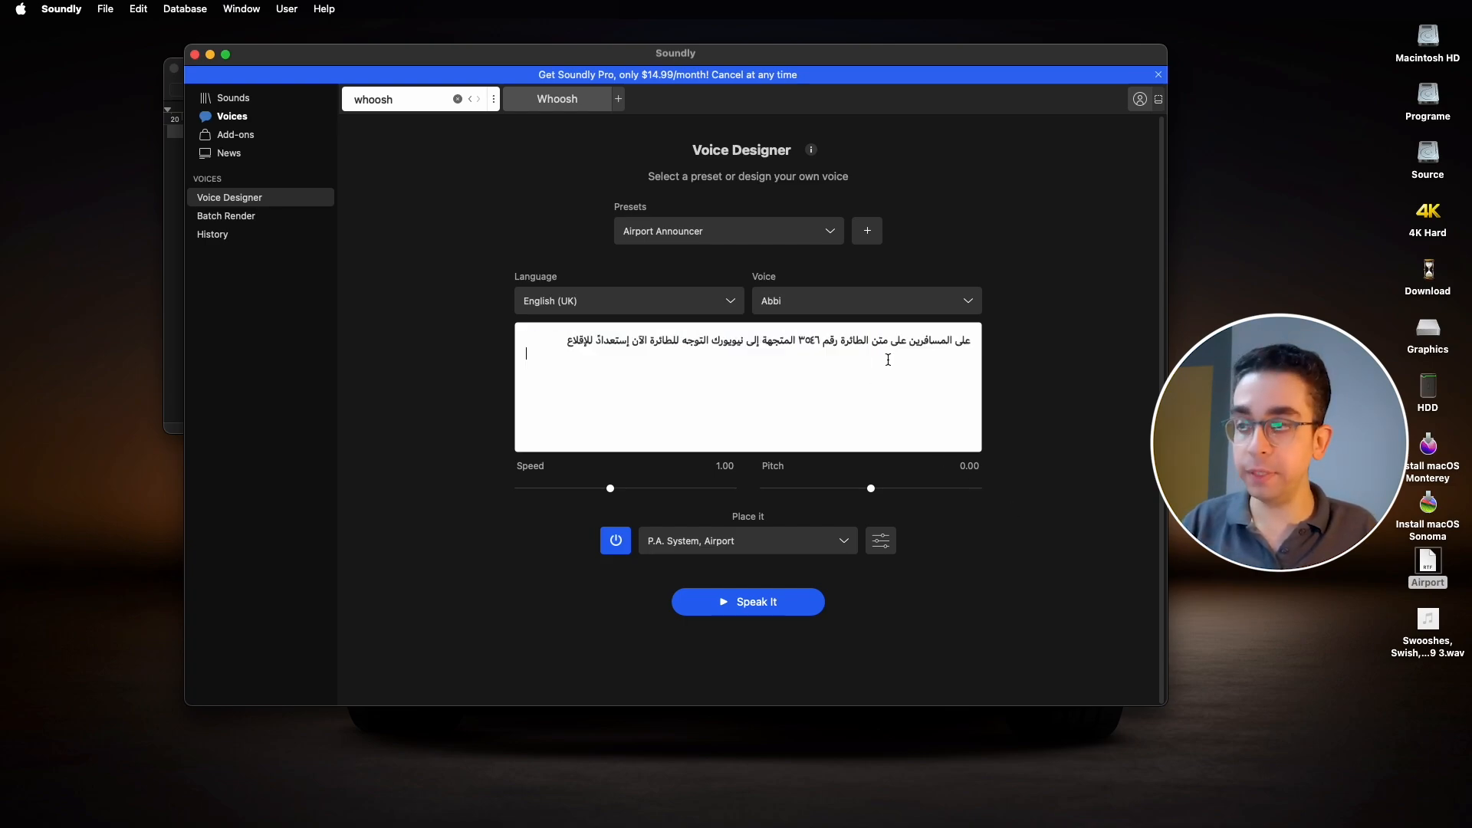
# Set the voice language to Arabic (Egypt) and generate the spoken announcement.
pyautogui.click(551, 302)
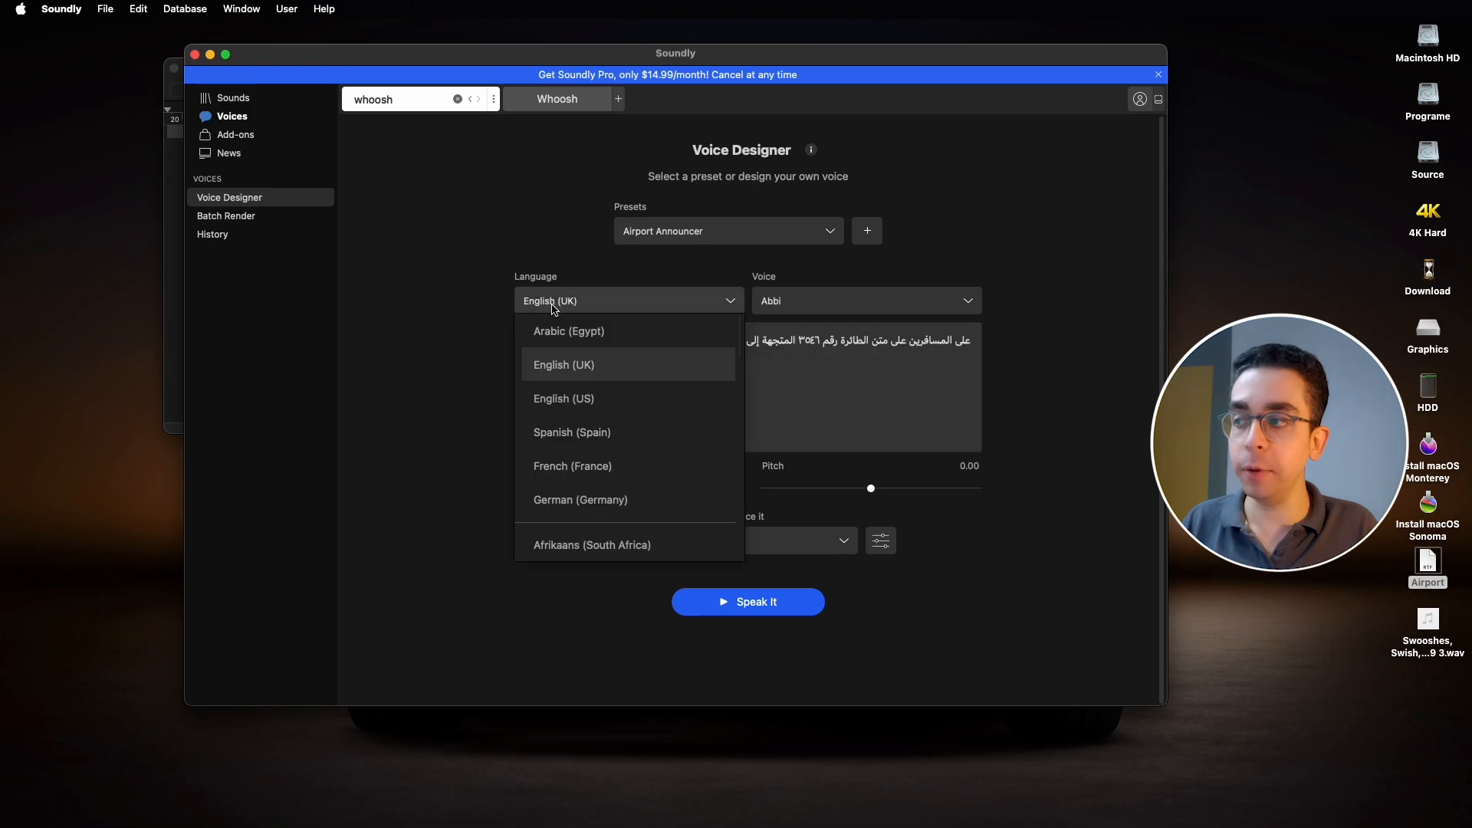
pyautogui.click(582, 337)
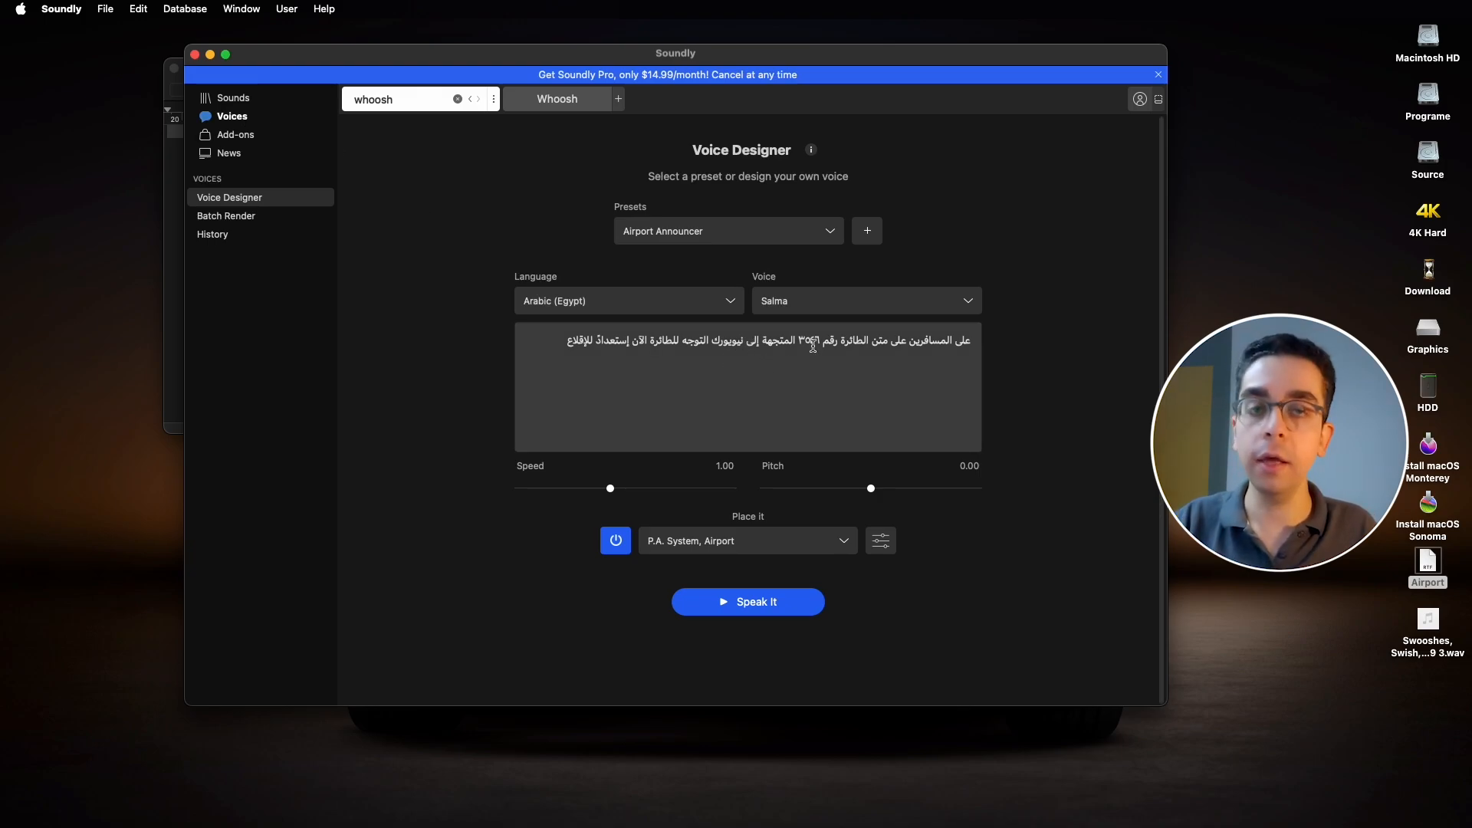
pyautogui.click(766, 605)
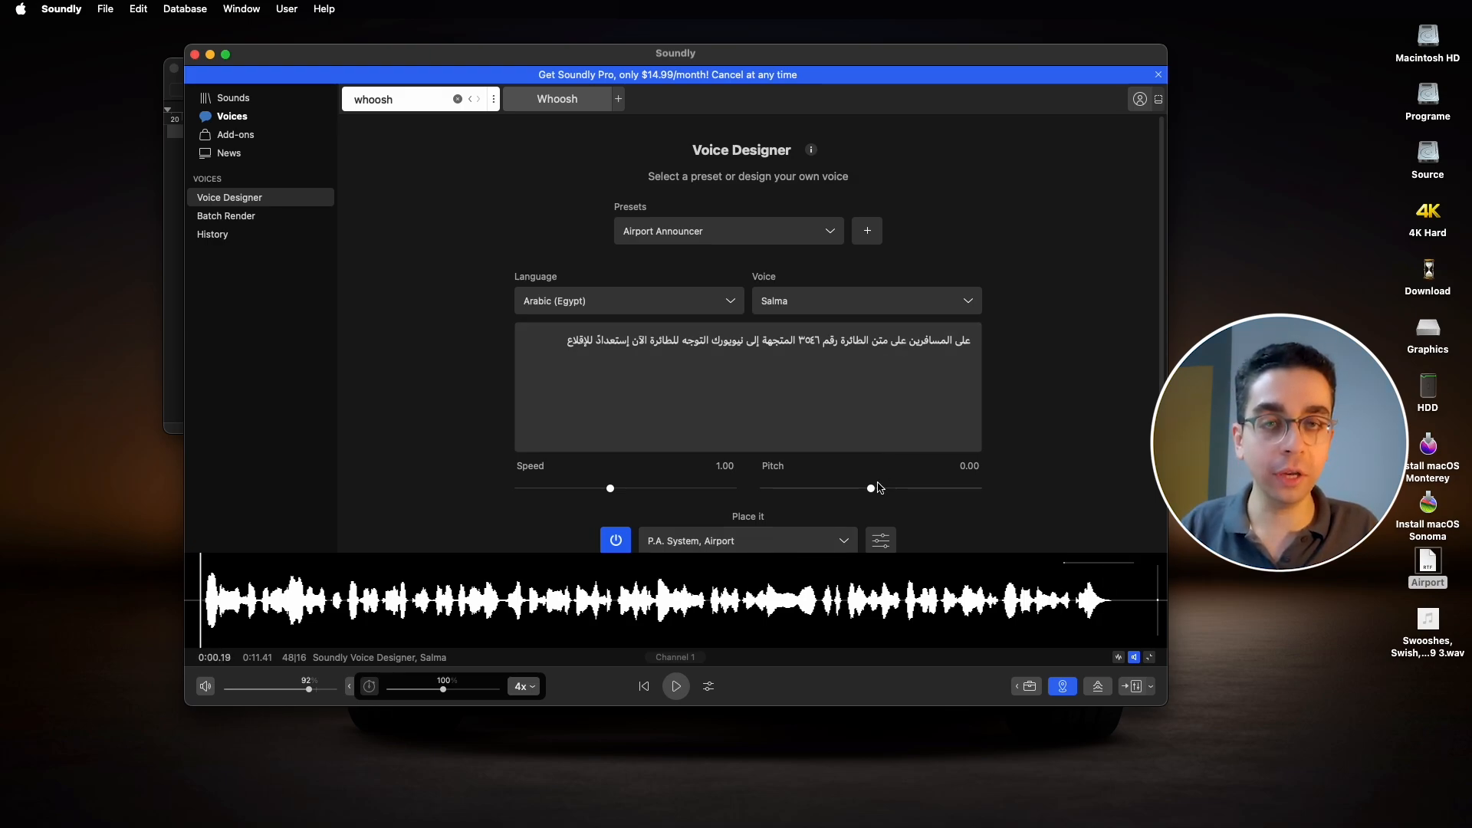
# Set the Place it preset to P.A. System, Airplane and the pitch to -0.09, and generate and preview the announcement again.
pyautogui.click(691, 542)
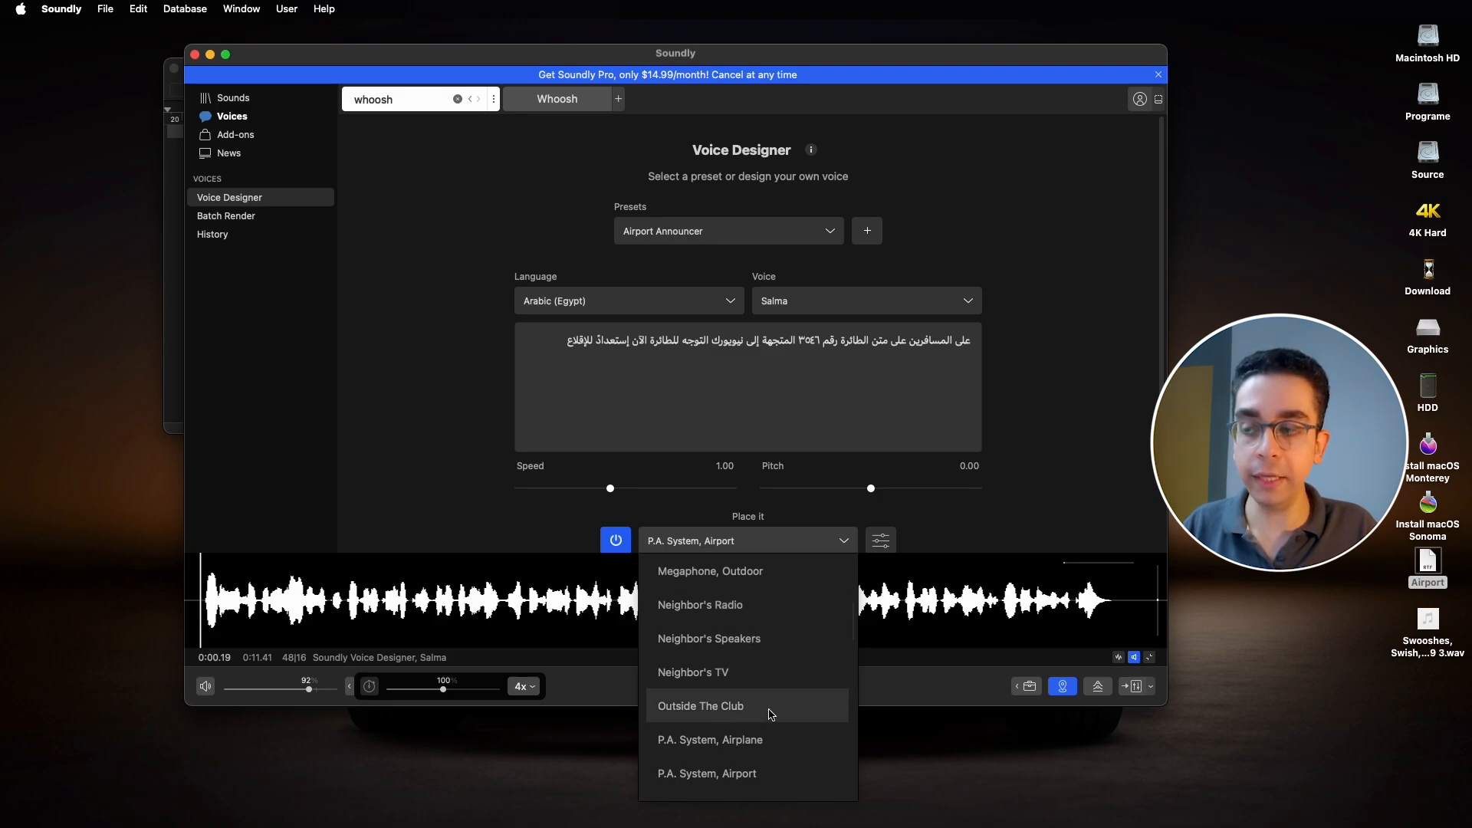
pyautogui.click(740, 741)
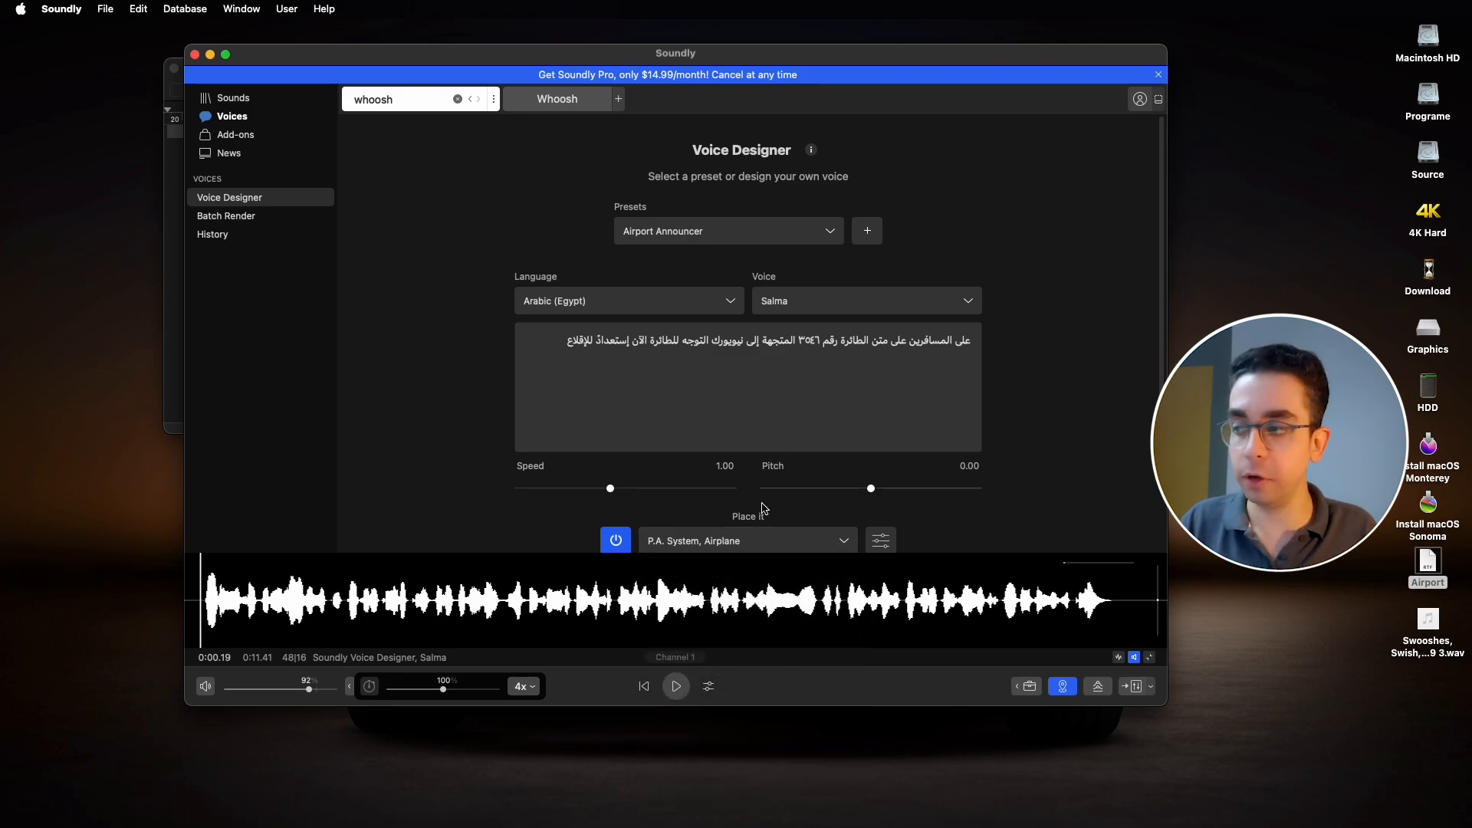
pyautogui.scroll(-1, 775, 486)
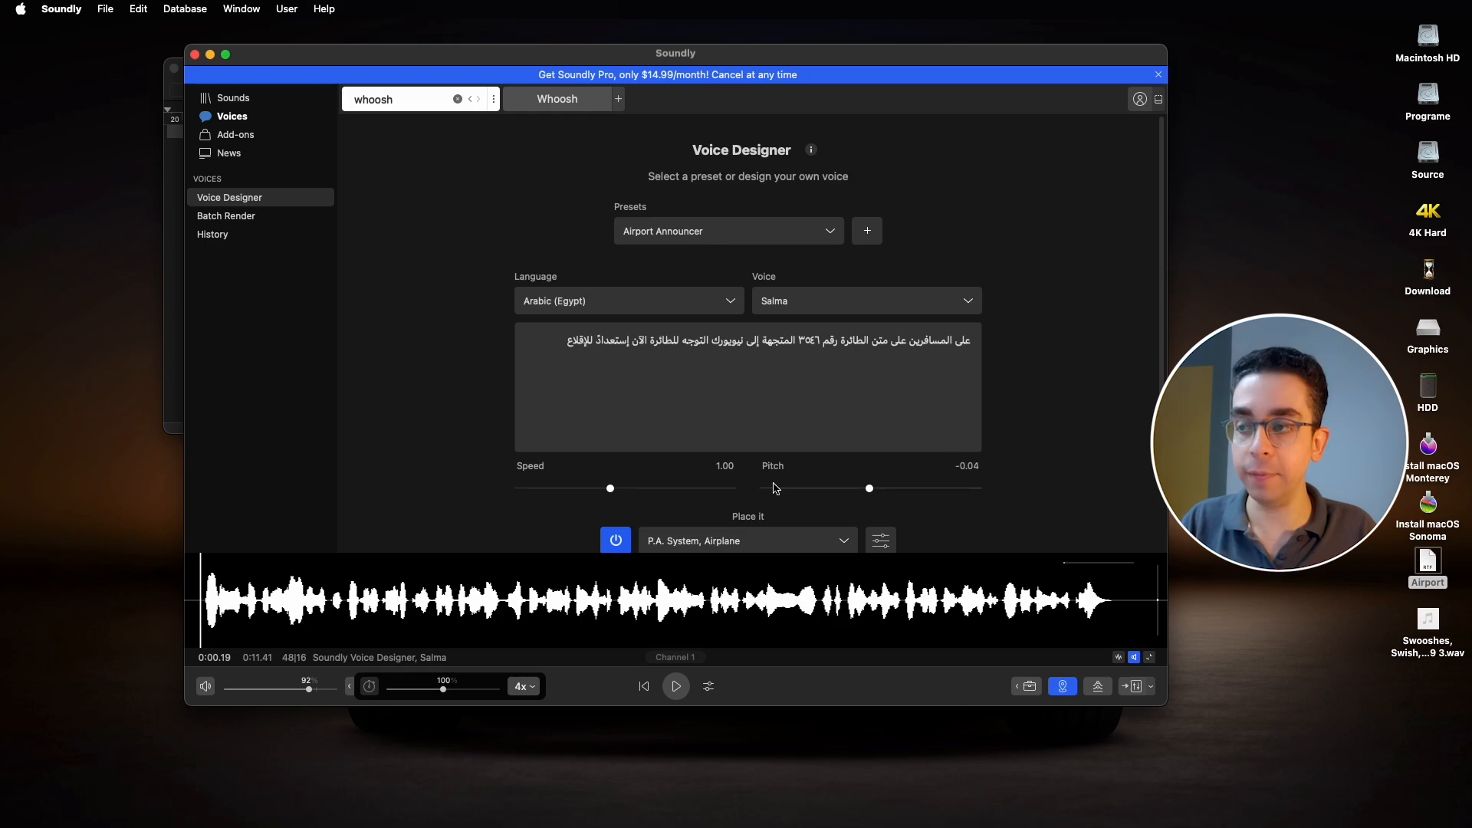
pyautogui.scroll(-3, 1048, 466)
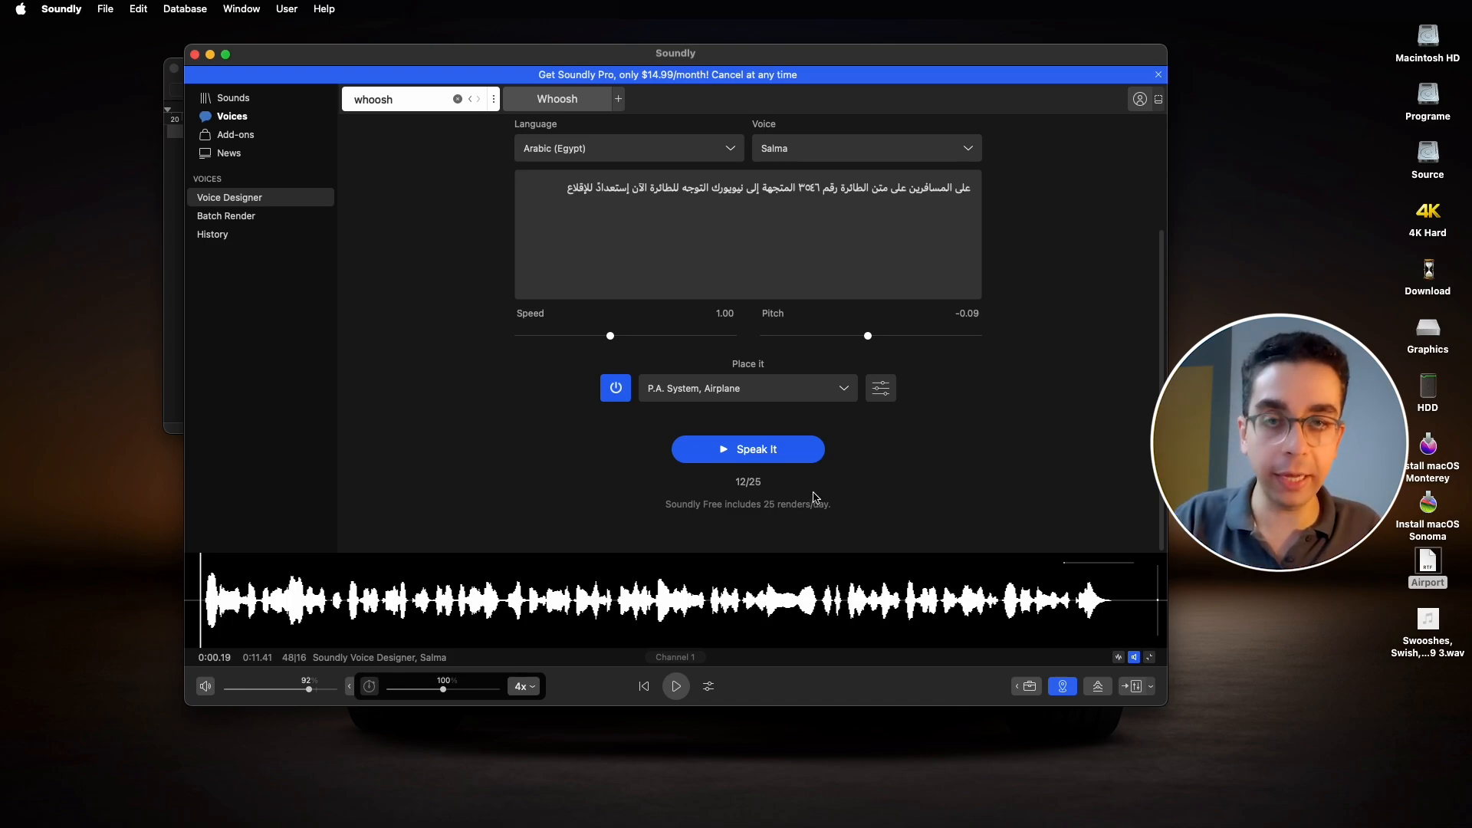
pyautogui.click(743, 452)
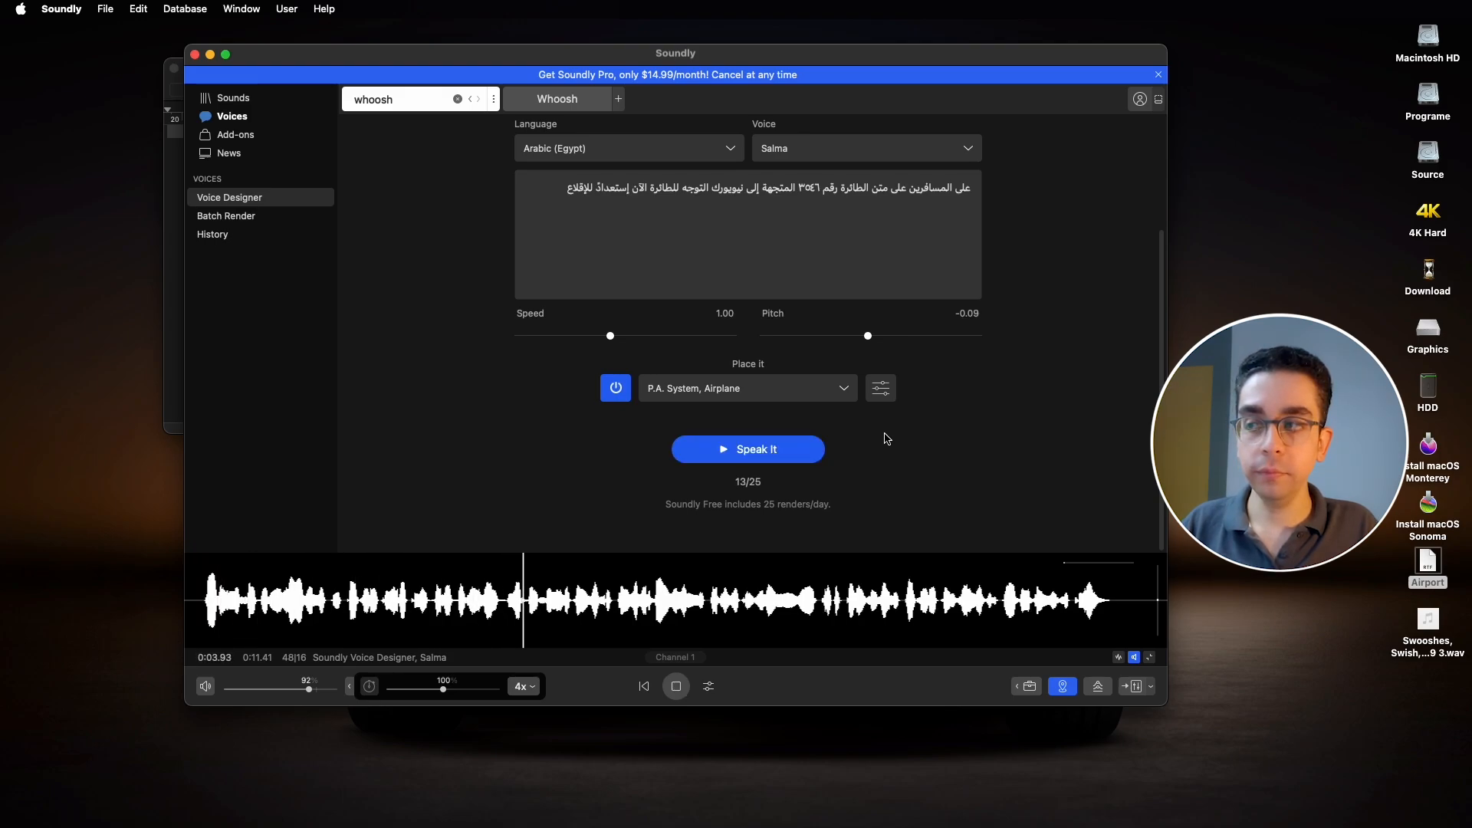
pyautogui.press('space')
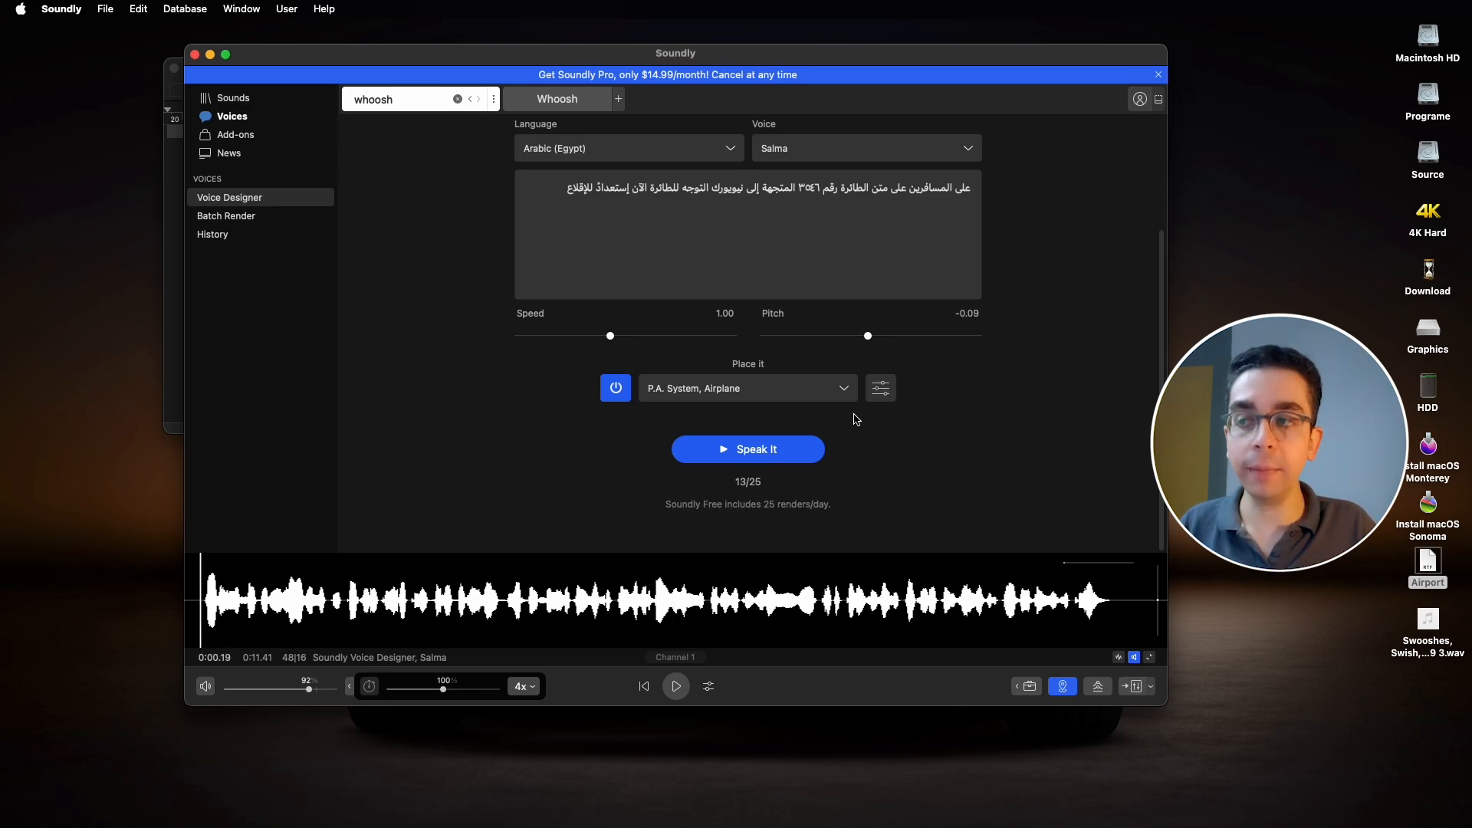
# Change the Place it preset to P.A. System, Airport, open its detailed settings, and play the announcement.
pyautogui.click(786, 395)
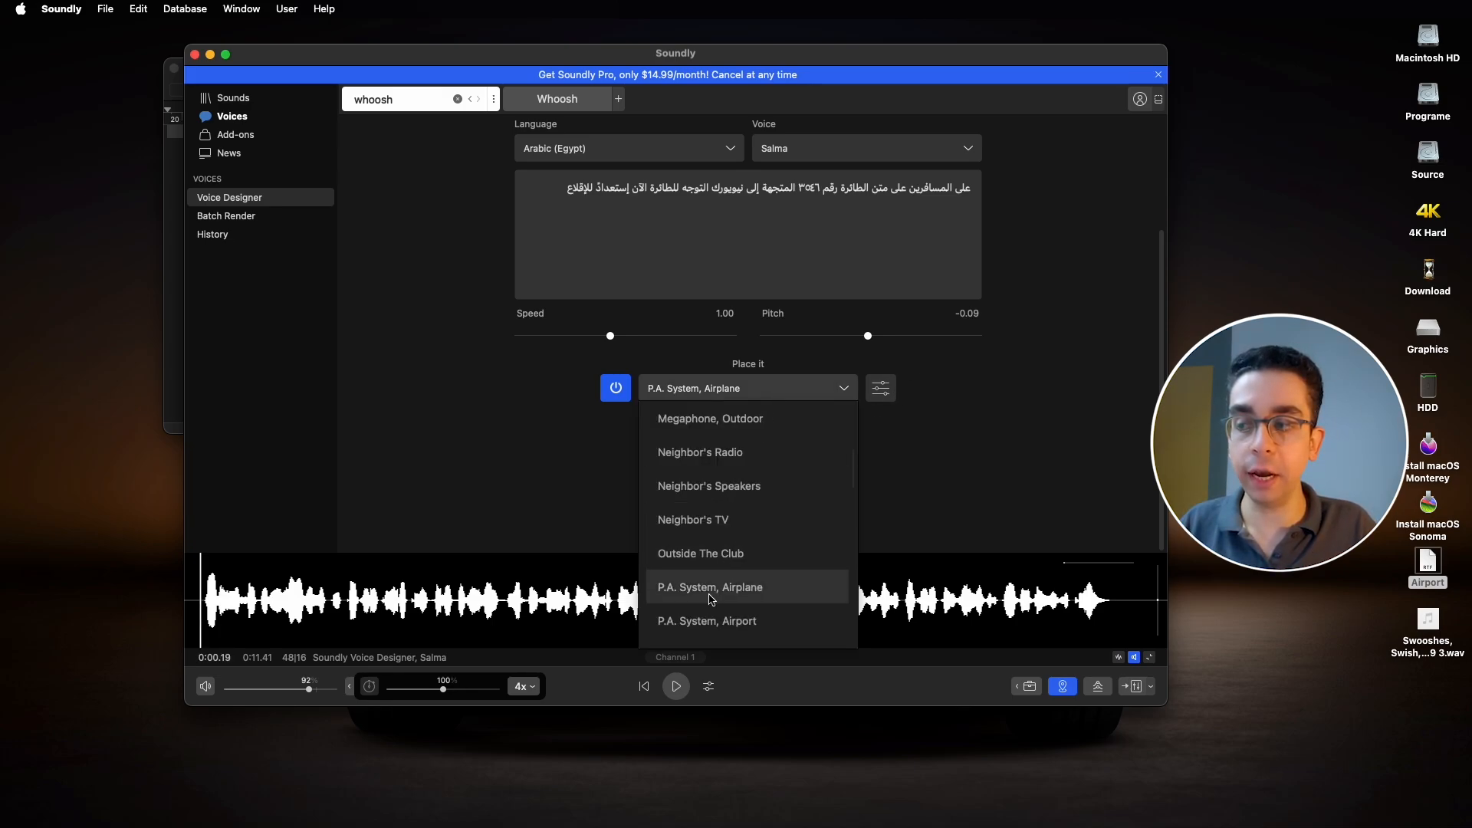
pyautogui.click(700, 629)
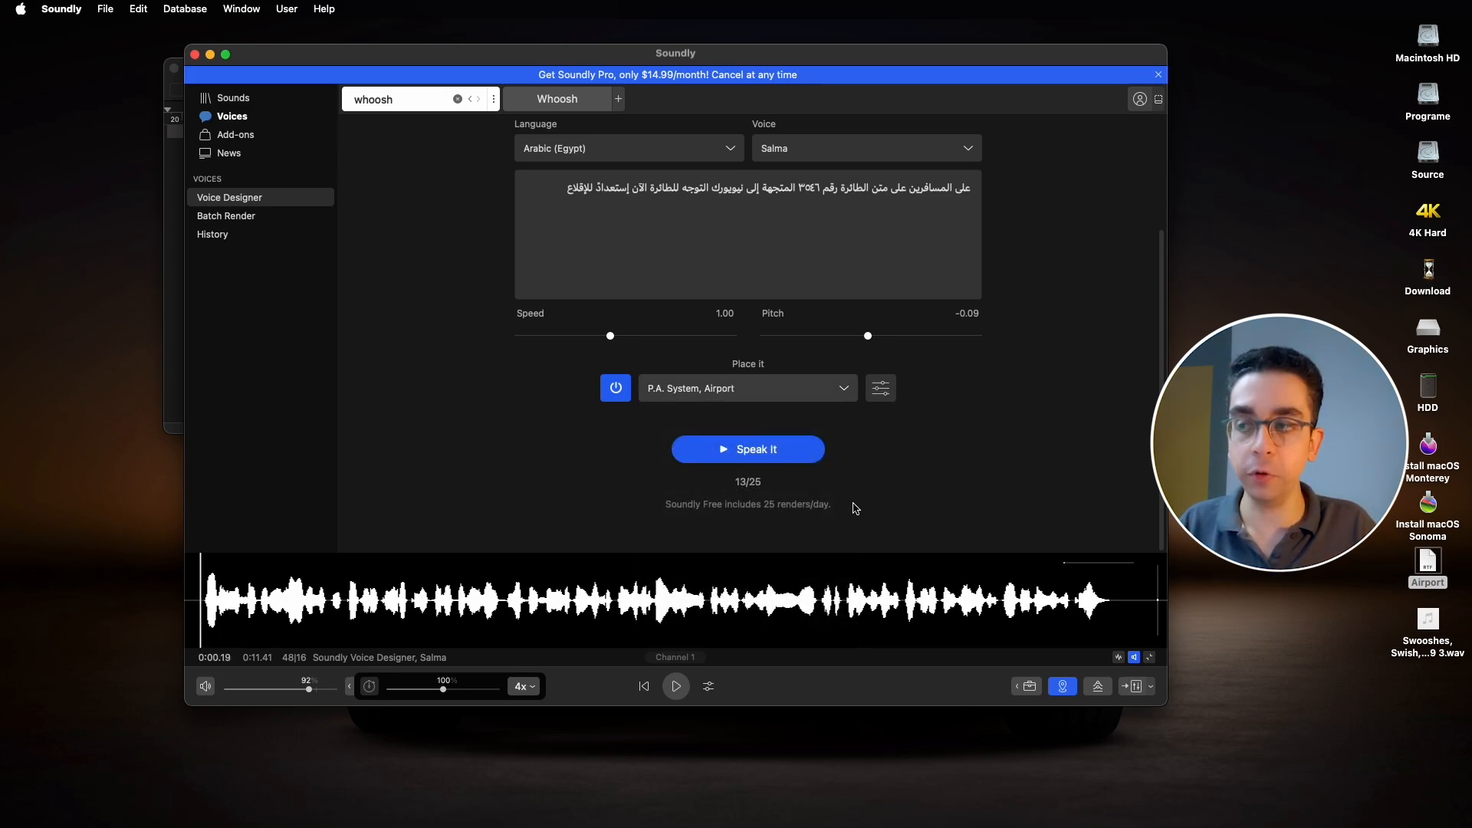
pyautogui.click(882, 389)
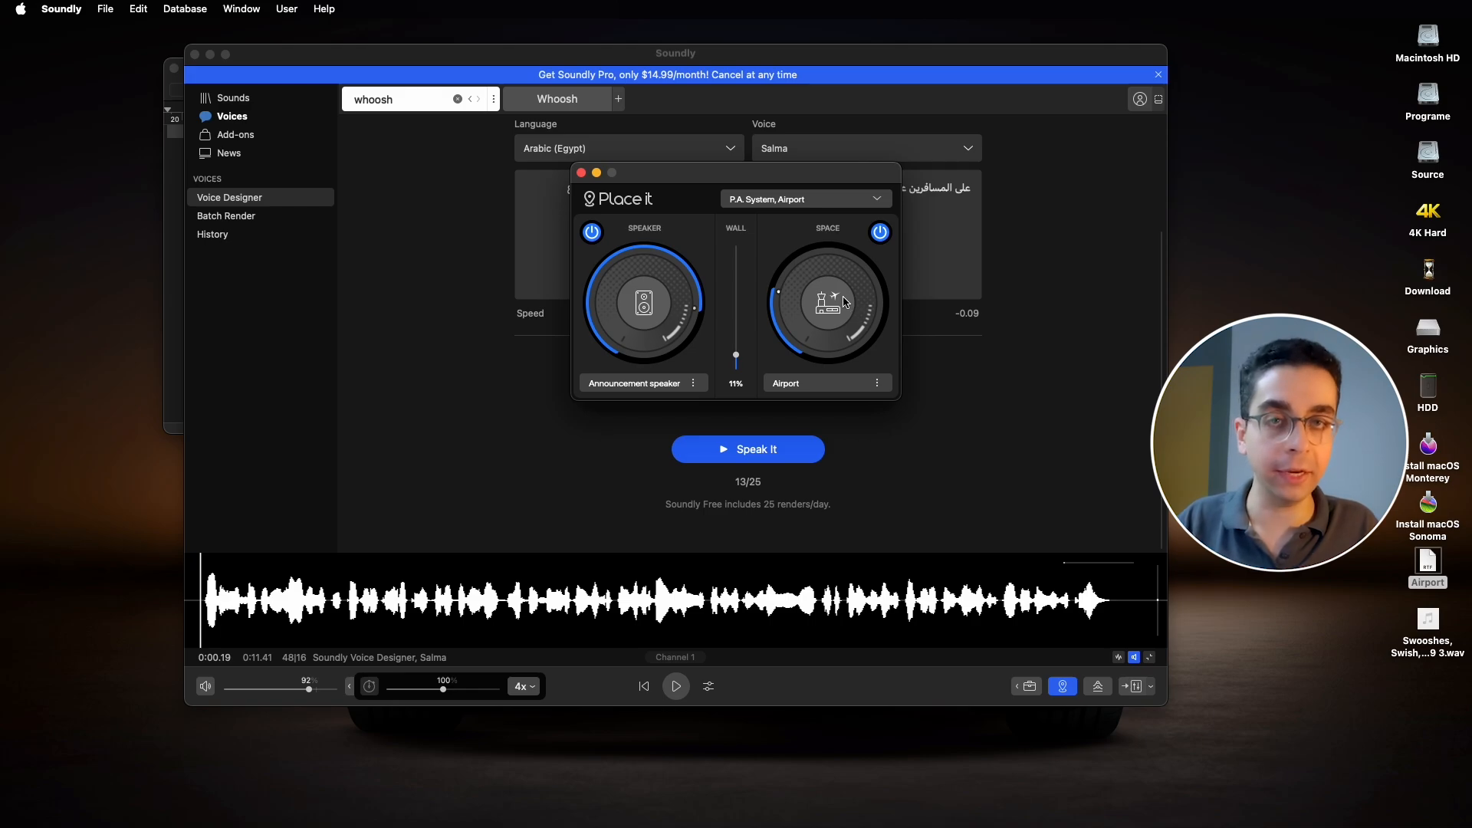
pyautogui.press('space')
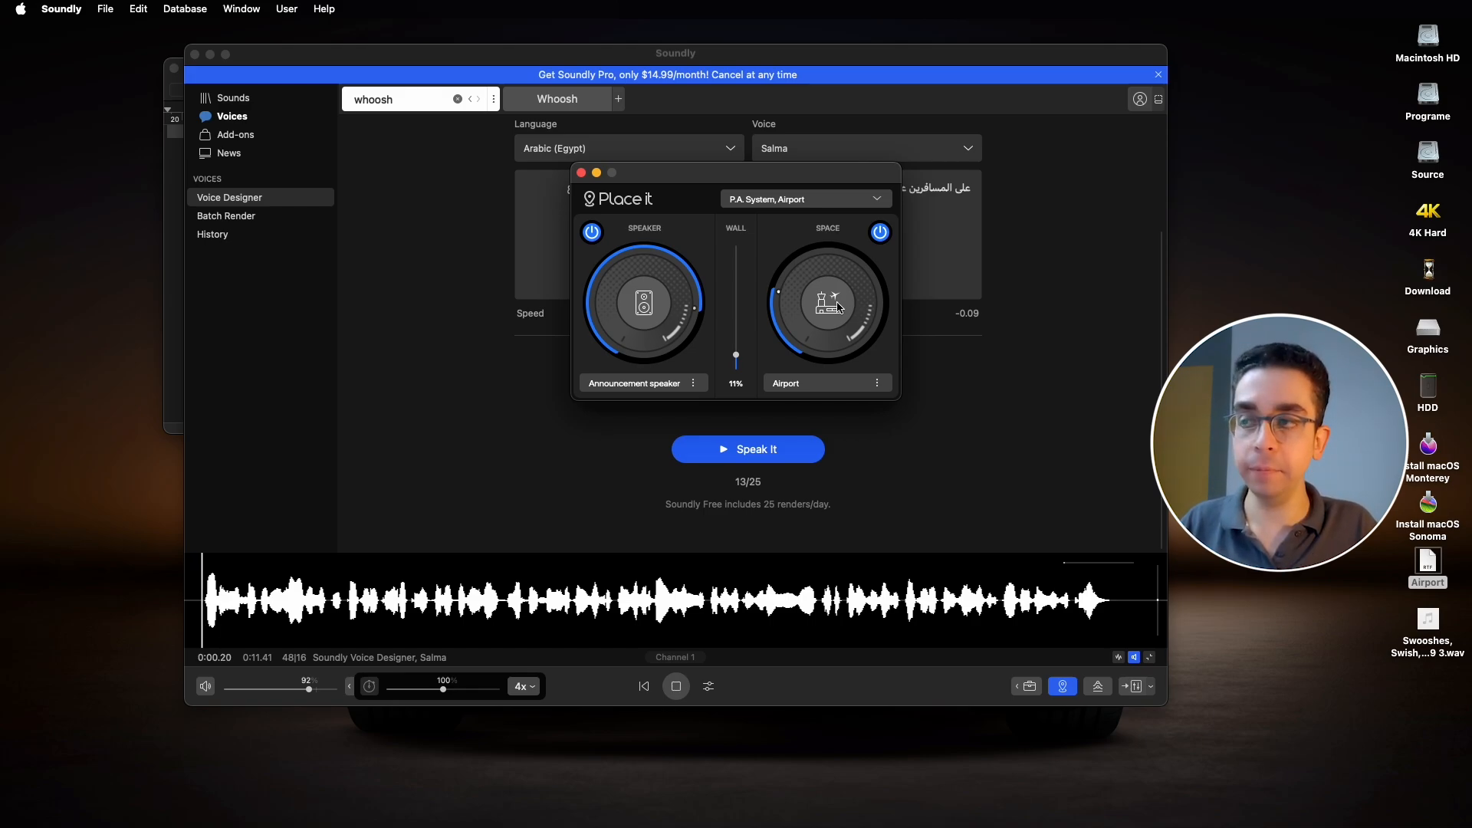
# While the announcement plays, reduce the Speaker amount and try the Airport Space amount at 58% and at a lower level.
pyautogui.moveTo(839, 306); pyautogui.dragTo(839, 258)
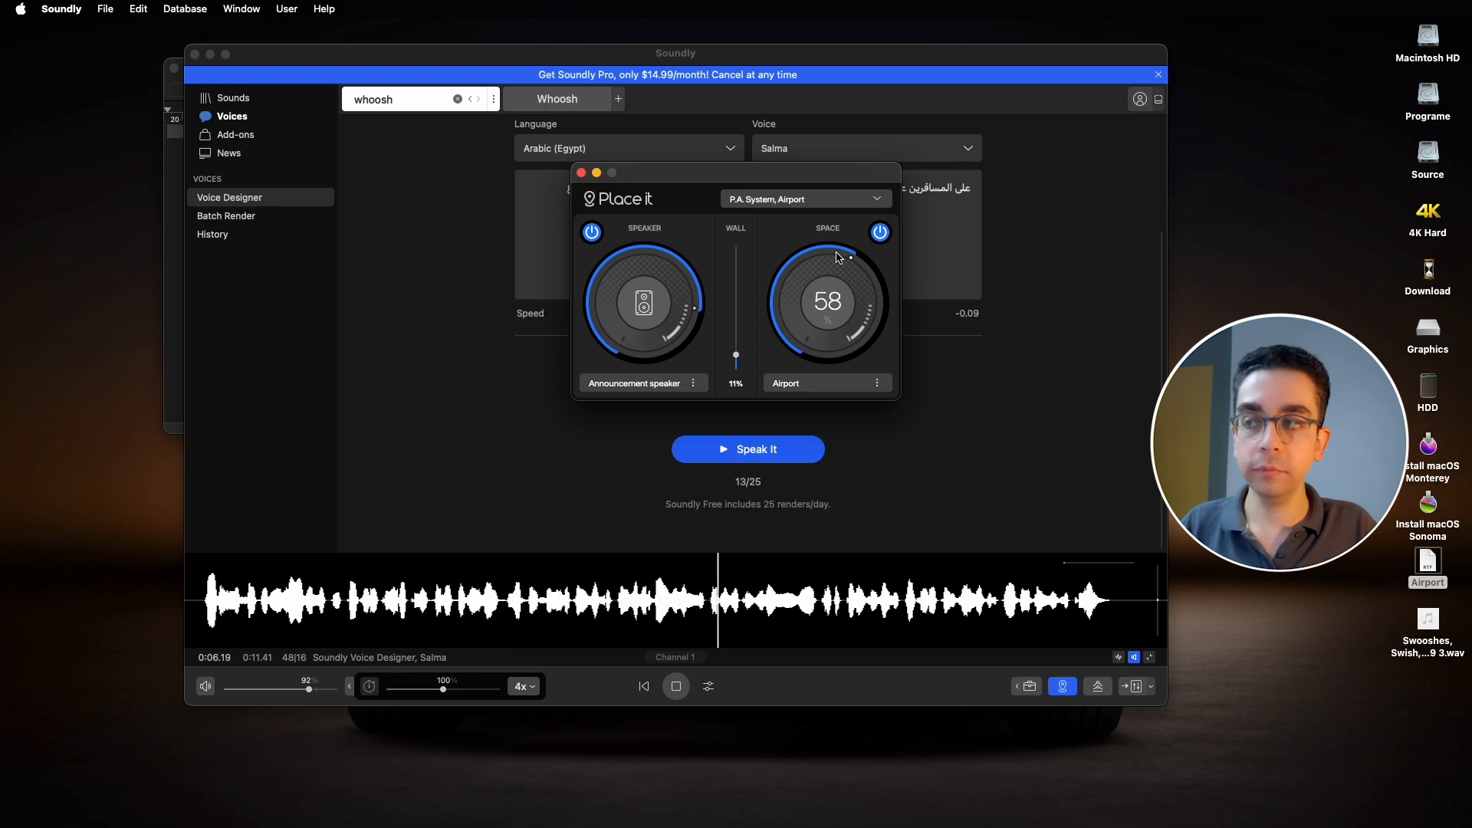
pyautogui.moveTo(666, 345); pyautogui.dragTo(665, 316)
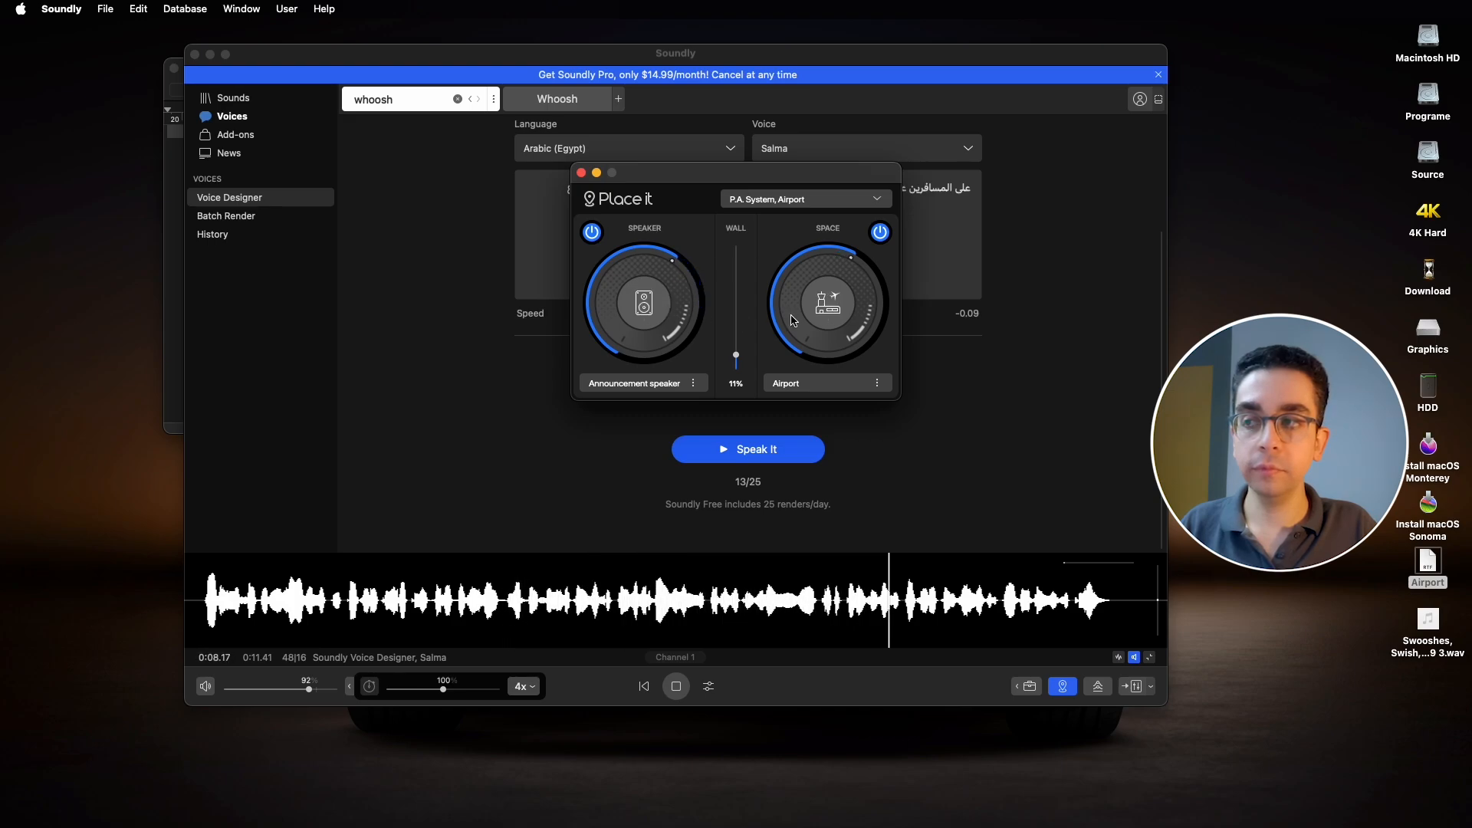
pyautogui.moveTo(828, 316); pyautogui.dragTo(829, 349)
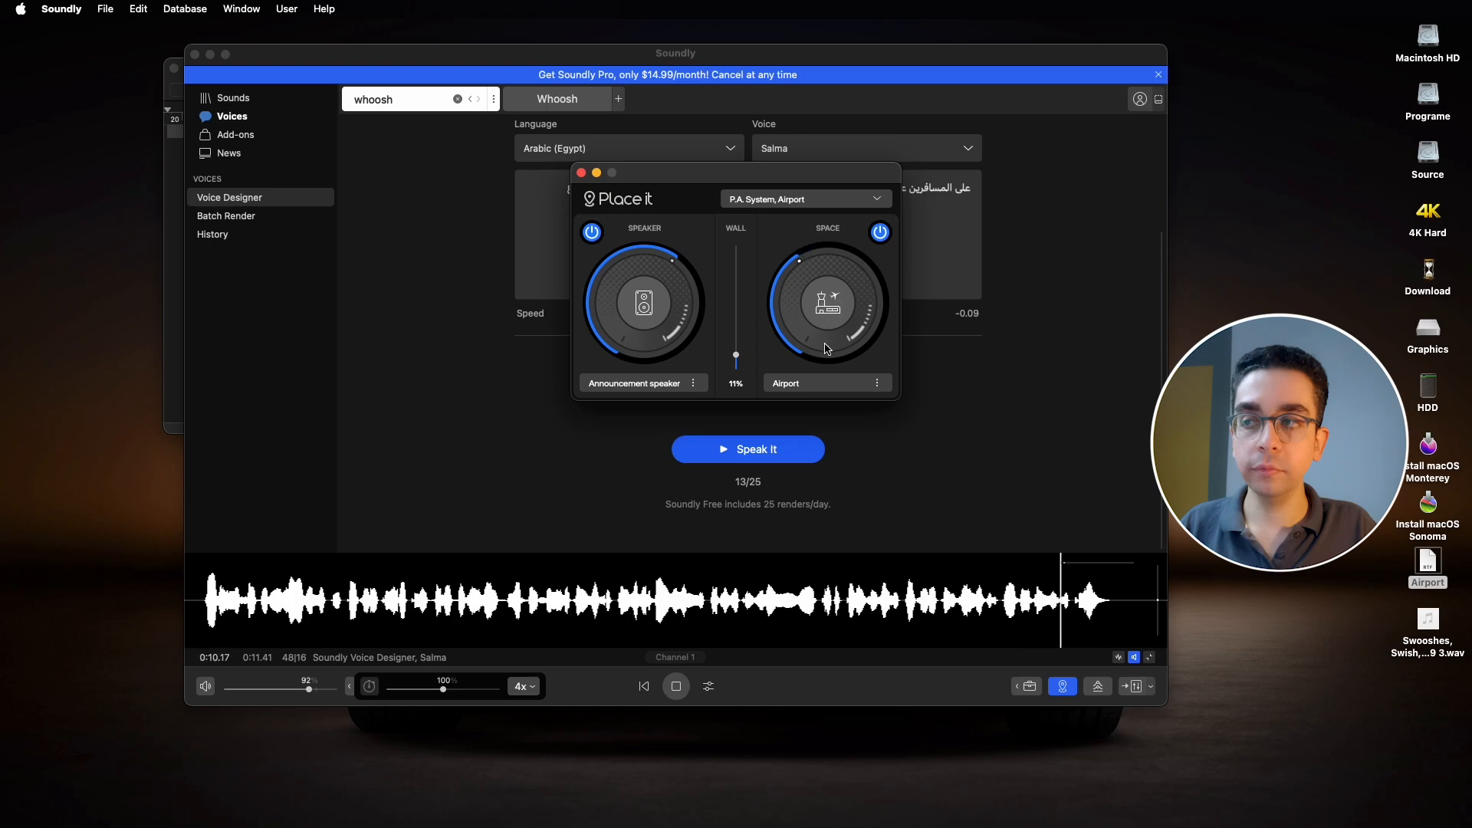
# Stop the announcement, close the Place it settings, and export the whole clip to the desktop as a WAV file.
pyautogui.press('space')
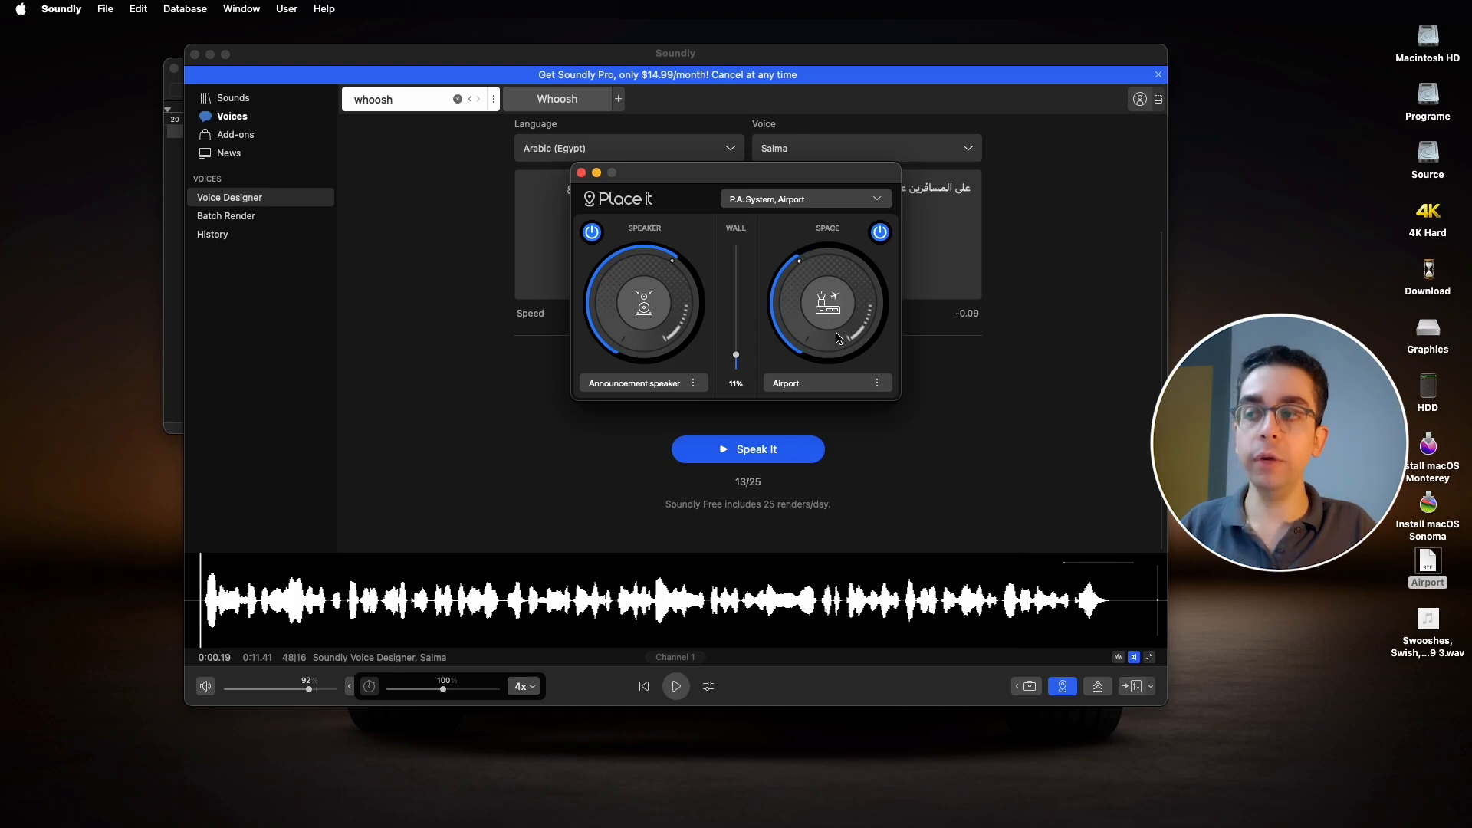
pyautogui.click(582, 173)
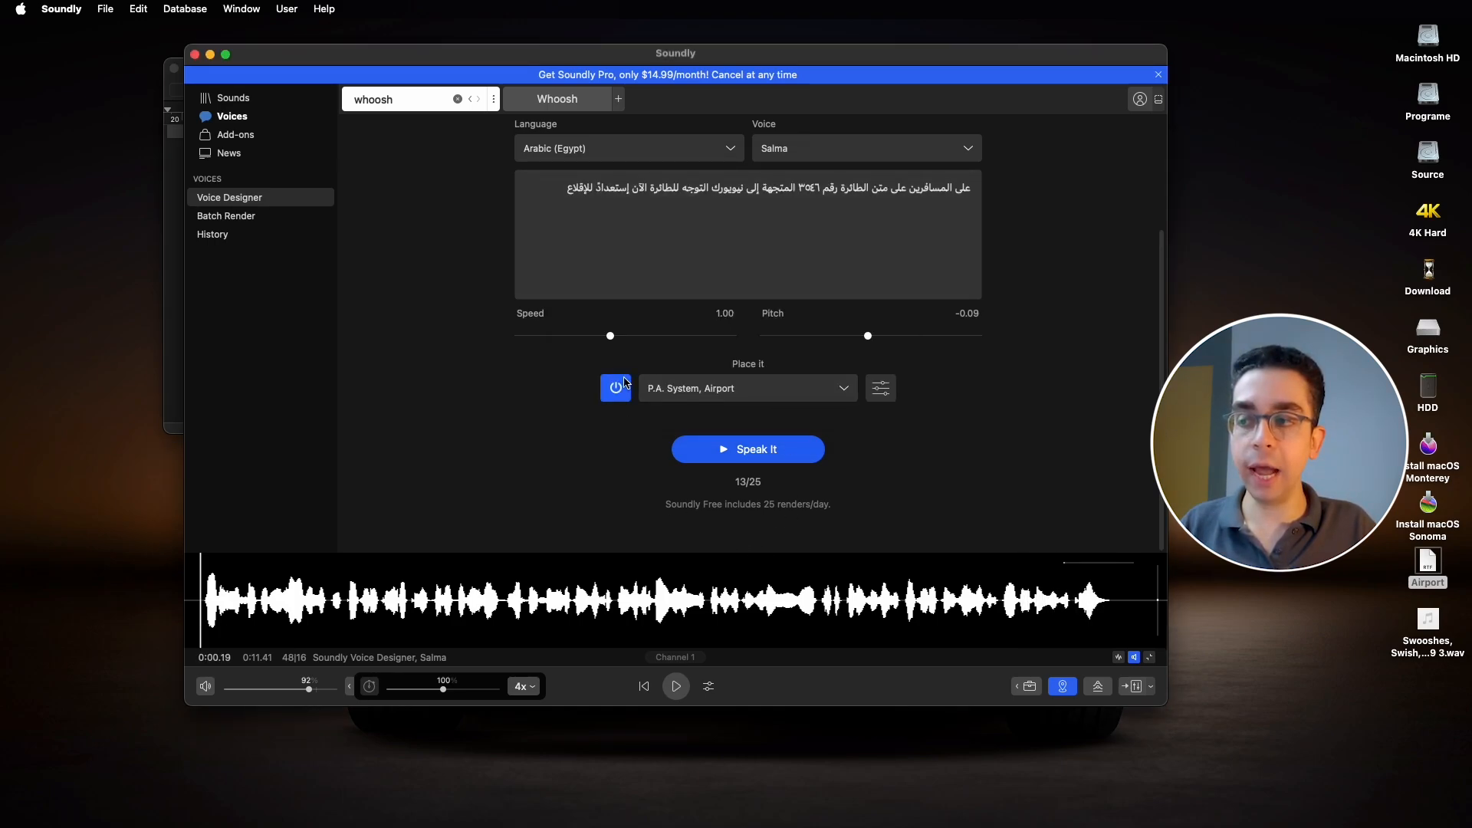
pyautogui.moveTo(1146, 590); pyautogui.dragTo(152, 579)
pyautogui.moveTo(394, 587); pyautogui.dragTo(1407, 727)
pyautogui.moveTo(1043, 577); pyautogui.dragTo(1385, 684)
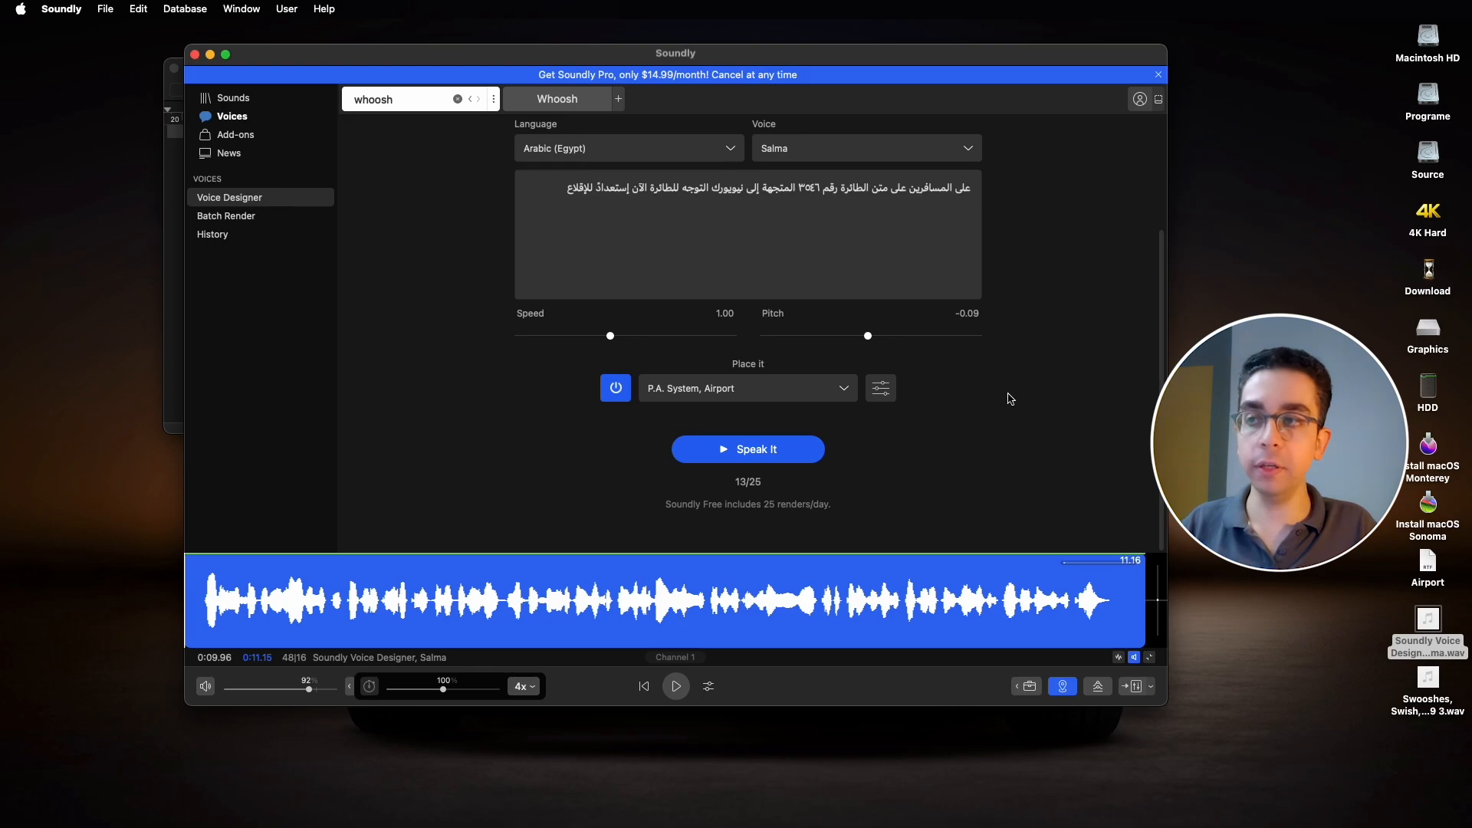
# Change the announcement voice to Shakir and generate the Arabic speech again.
pyautogui.scroll(4, 1013, 322)
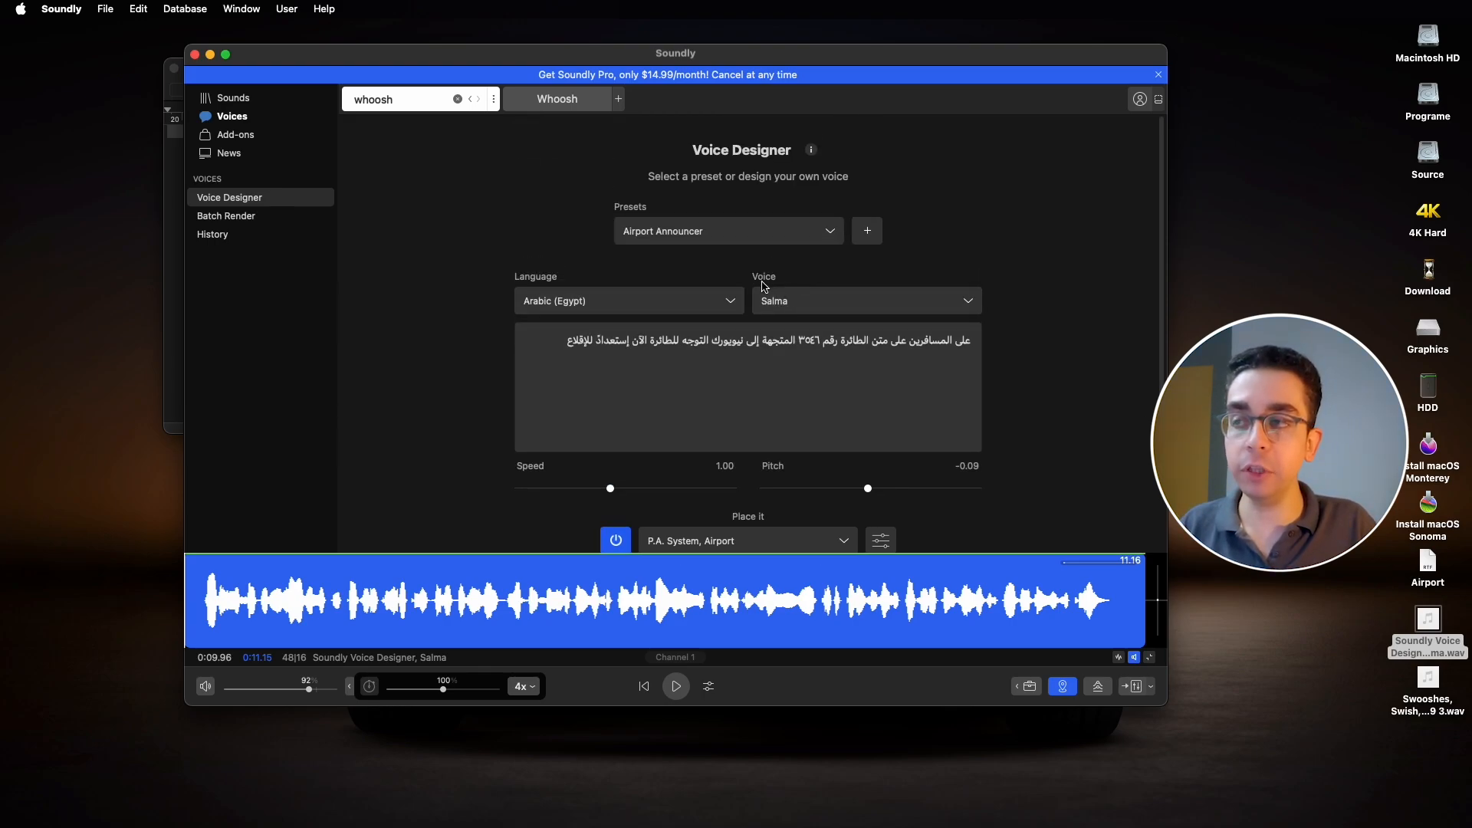
pyautogui.click(788, 306)
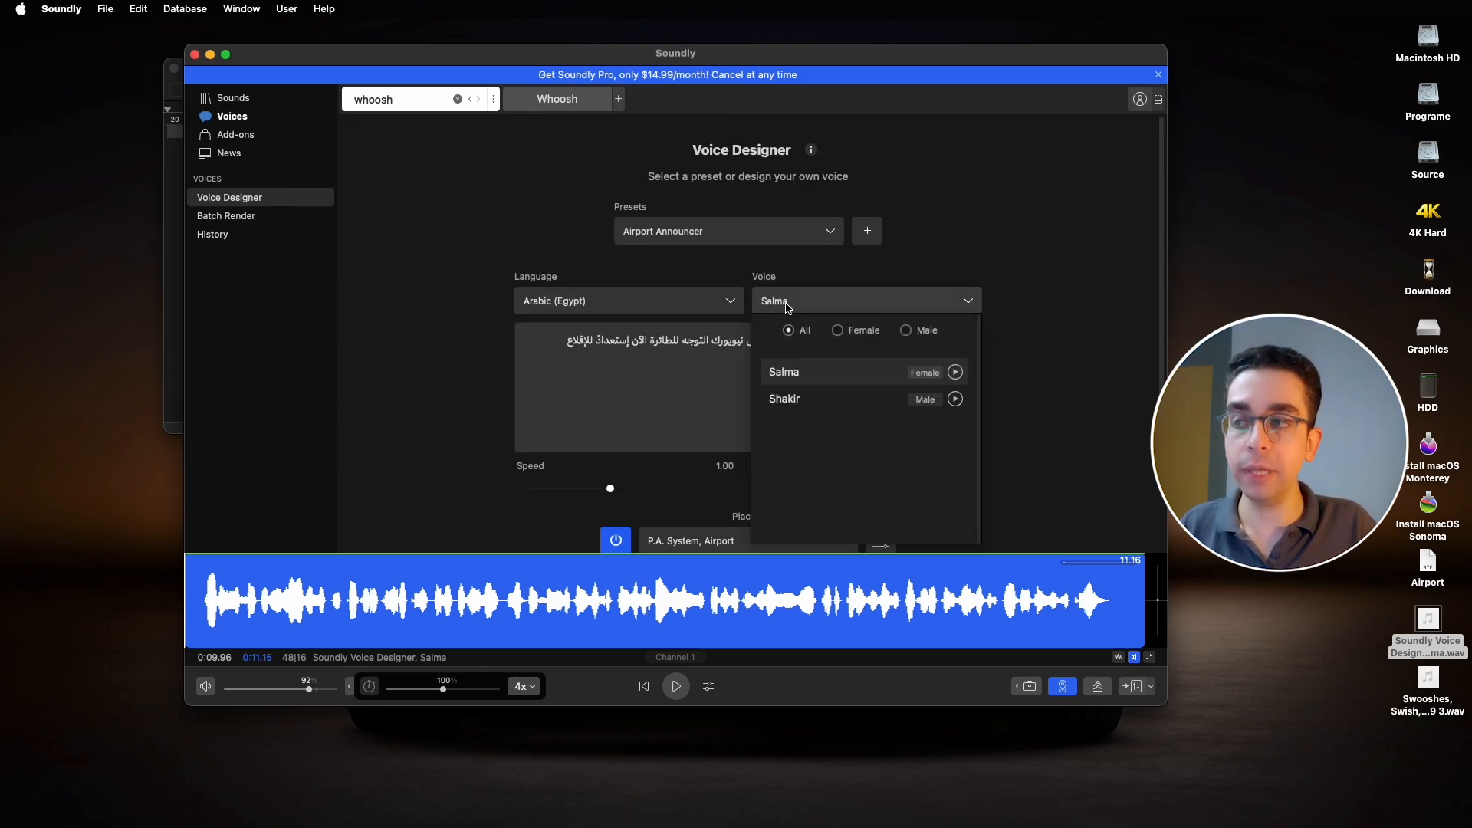
pyautogui.click(812, 404)
pyautogui.scroll(-3, 1104, 328)
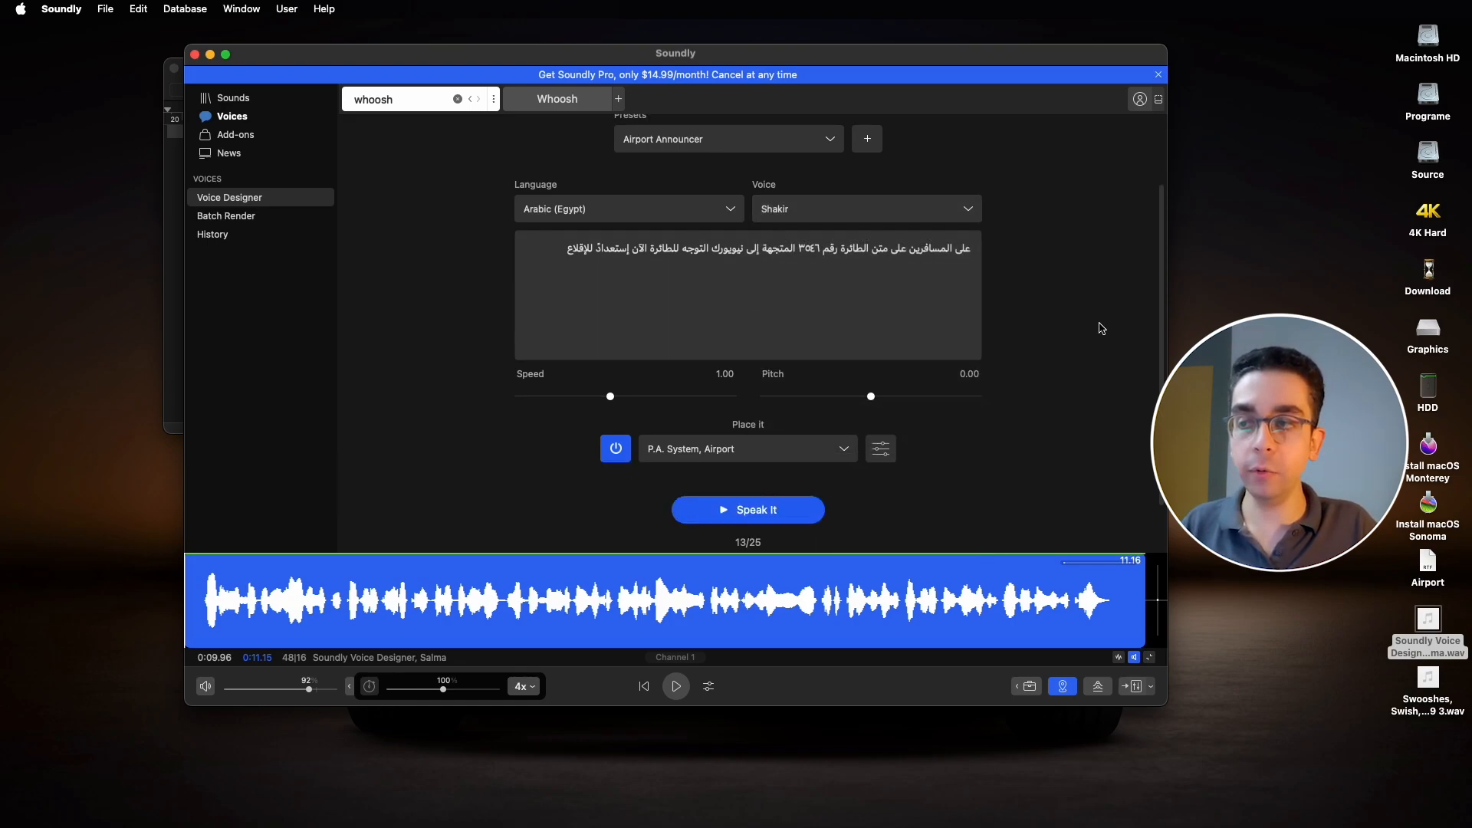
pyautogui.click(761, 511)
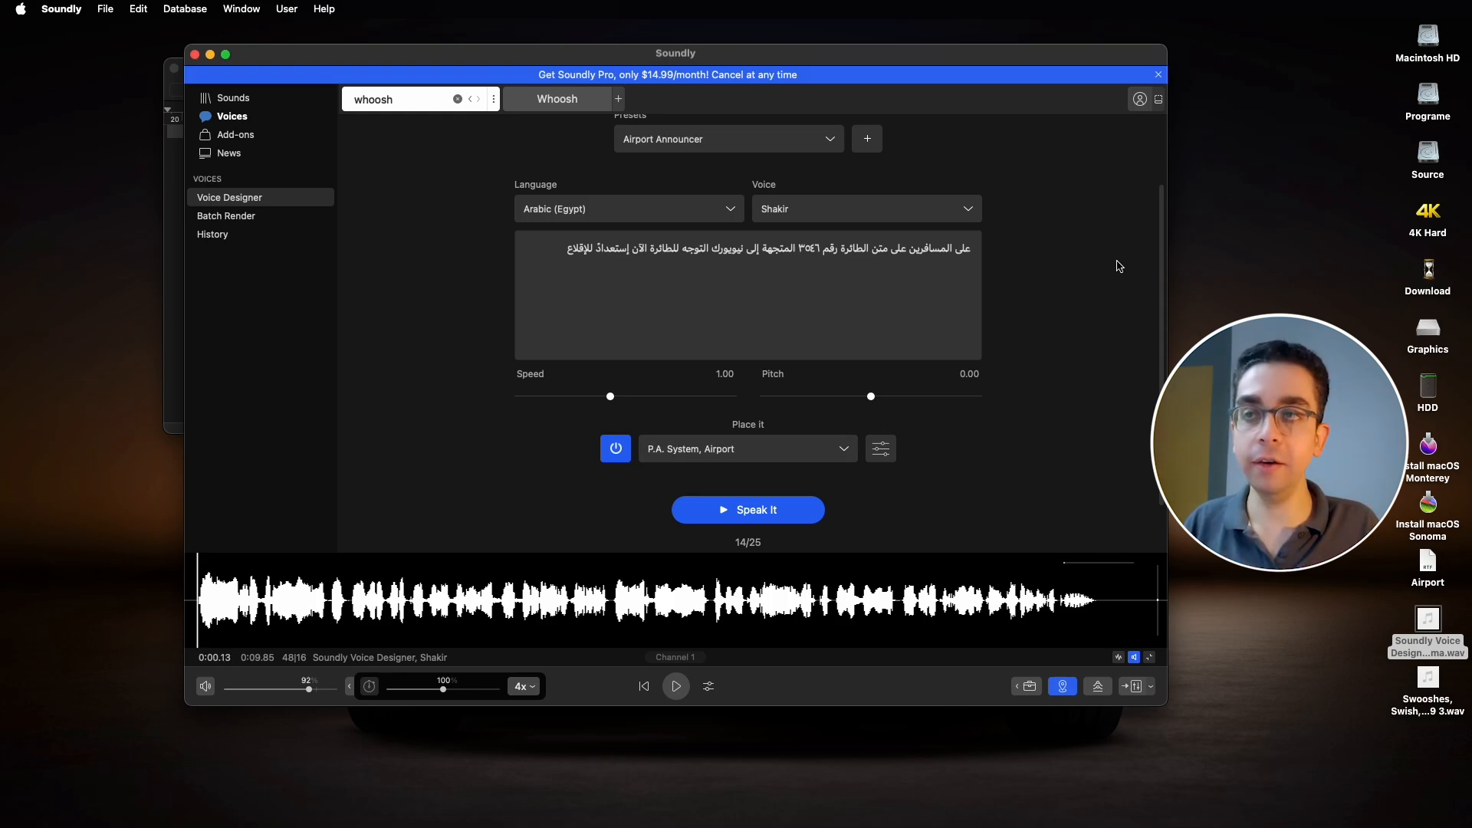
# Review the list of previously generated voices in the History and return to the sound library.
pyautogui.scroll(3, 1102, 329)
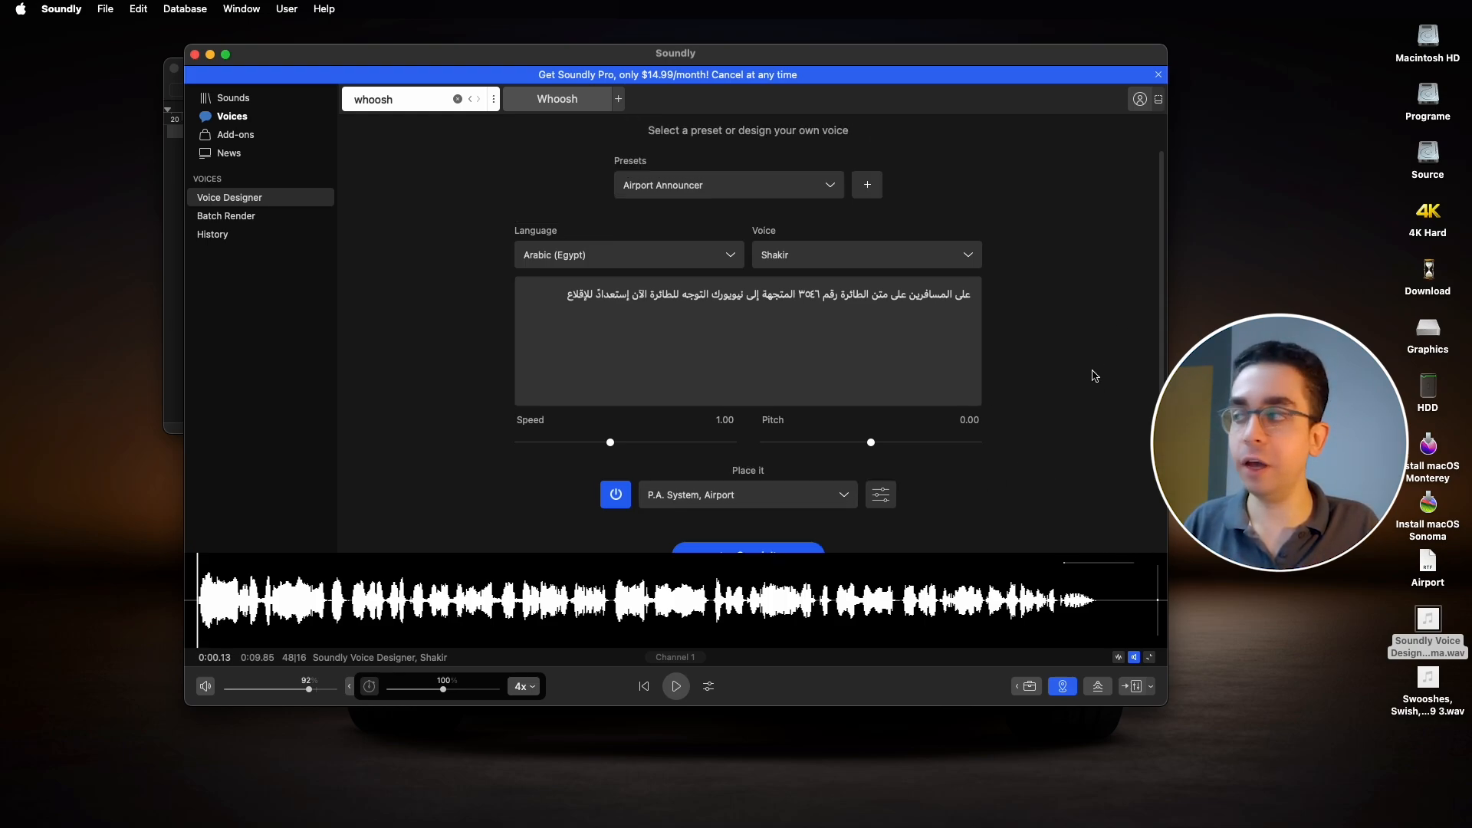
pyautogui.click(233, 237)
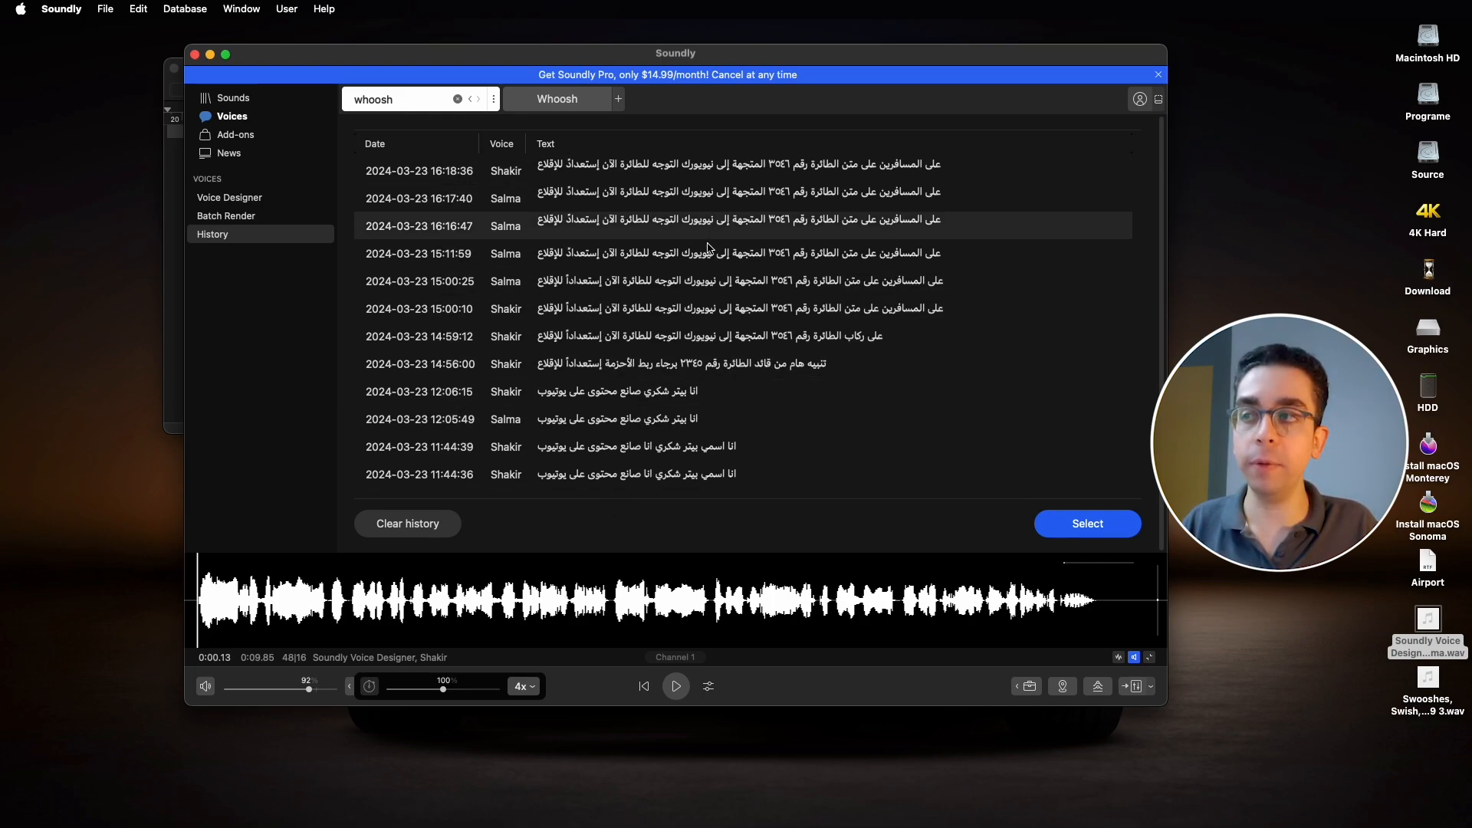
pyautogui.click(232, 98)
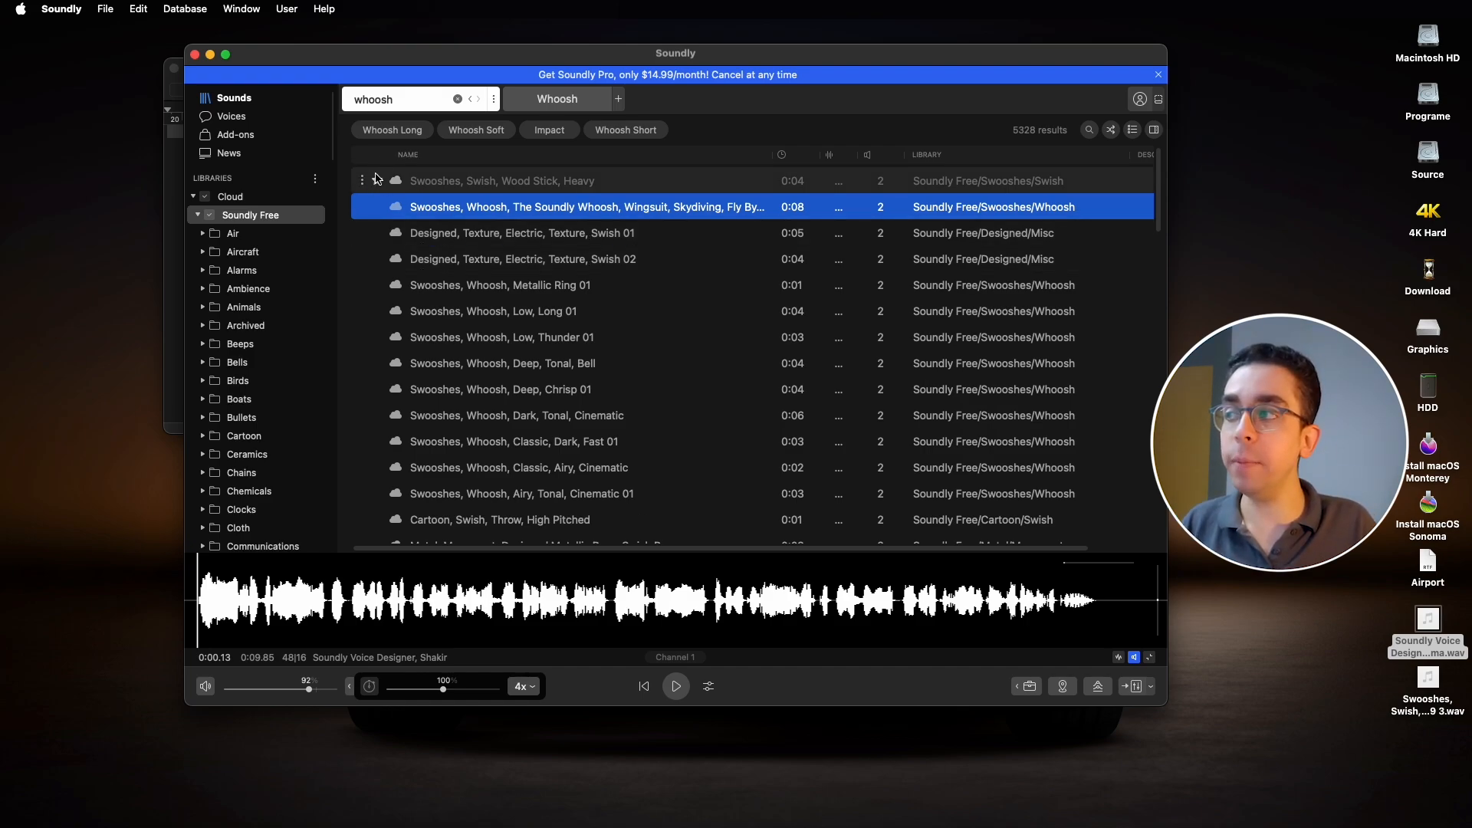
# Preview The Soundly Whoosh wingsuit sound and create a new collection named with the owner's first name and "Sound Effect".
pyautogui.click(445, 208)
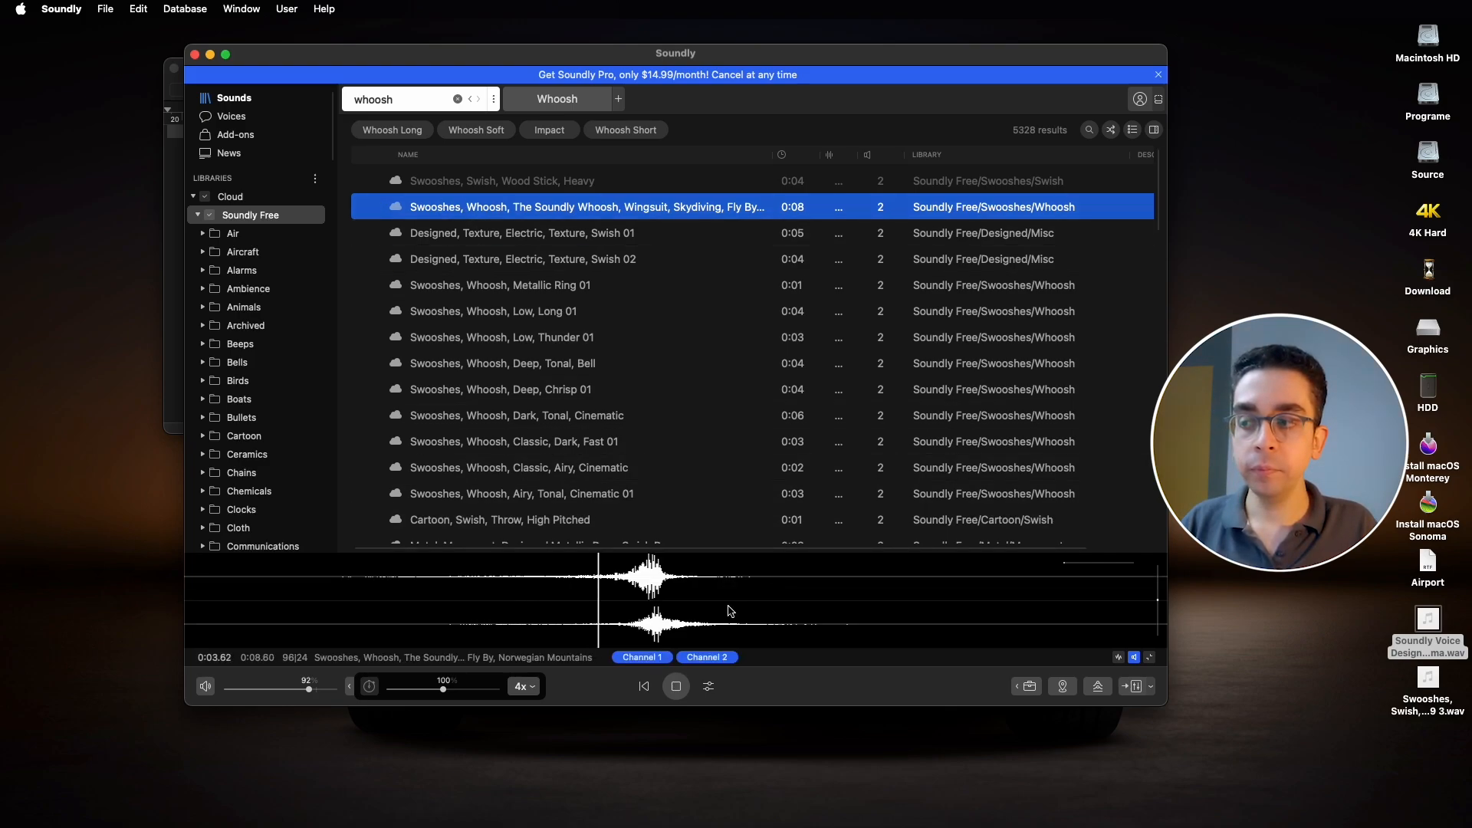
pyautogui.press('space')
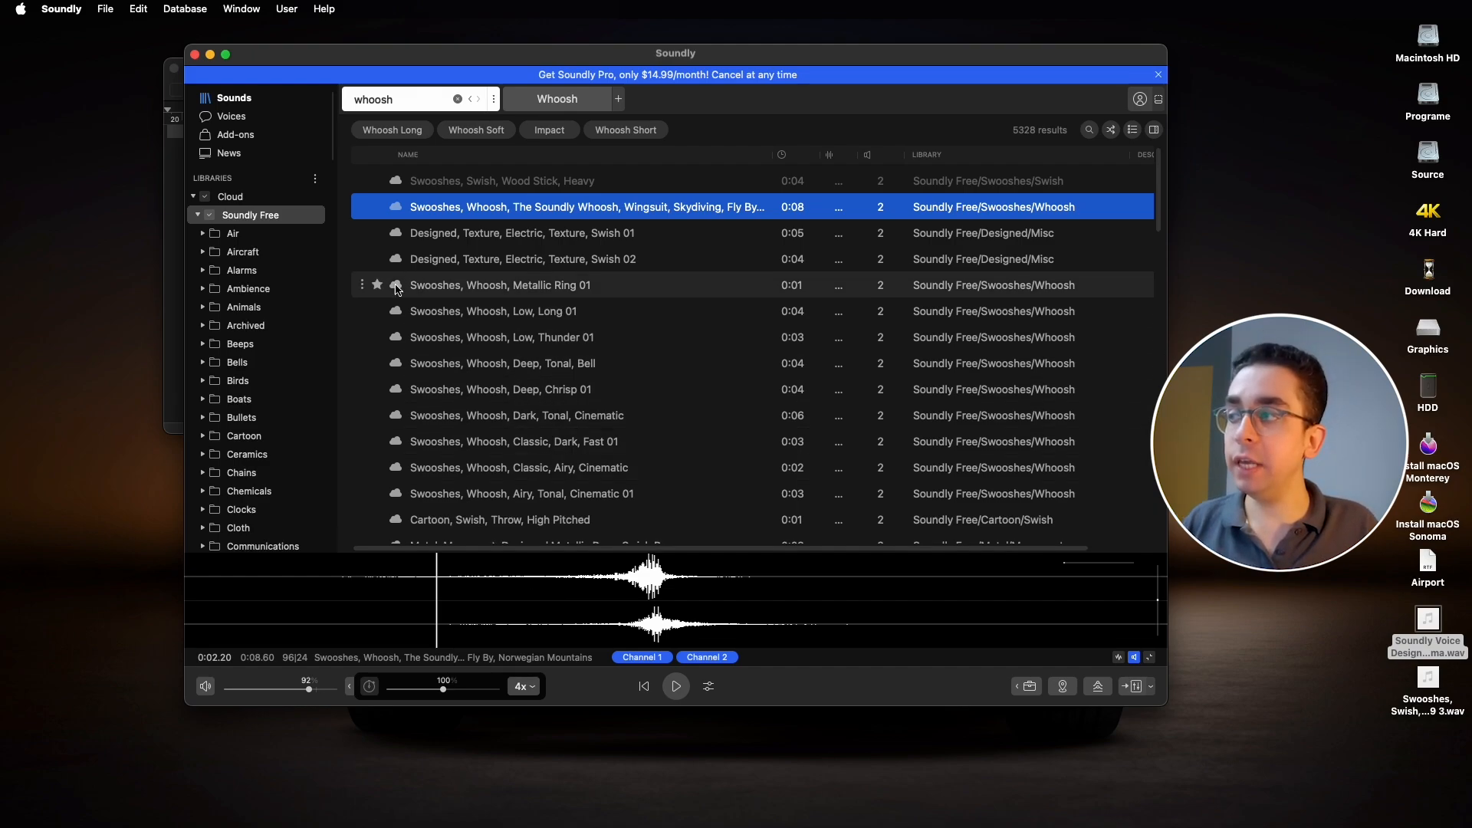
pyautogui.rightClick(365, 211)
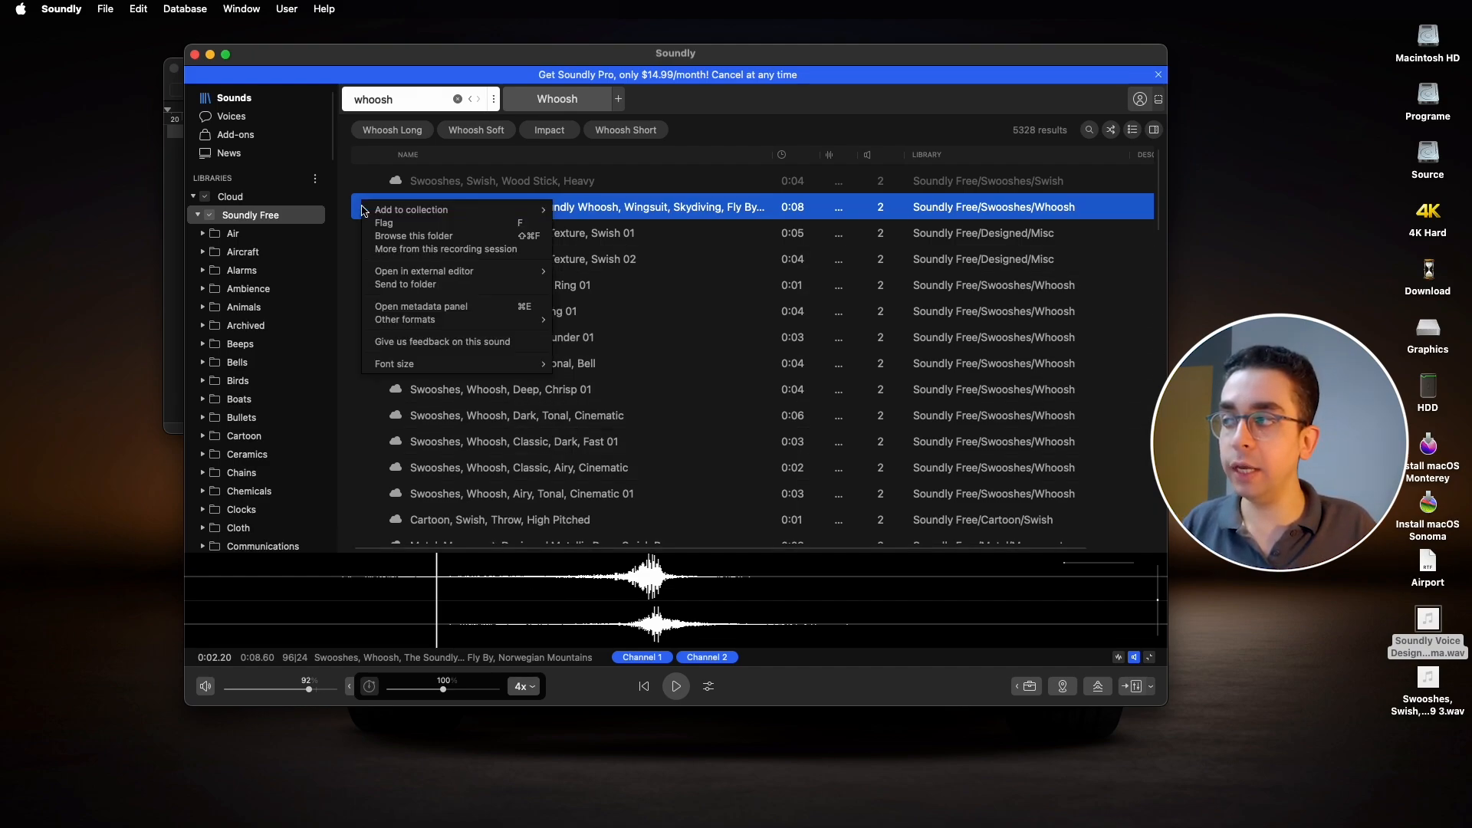
pyautogui.moveTo(373, 212)
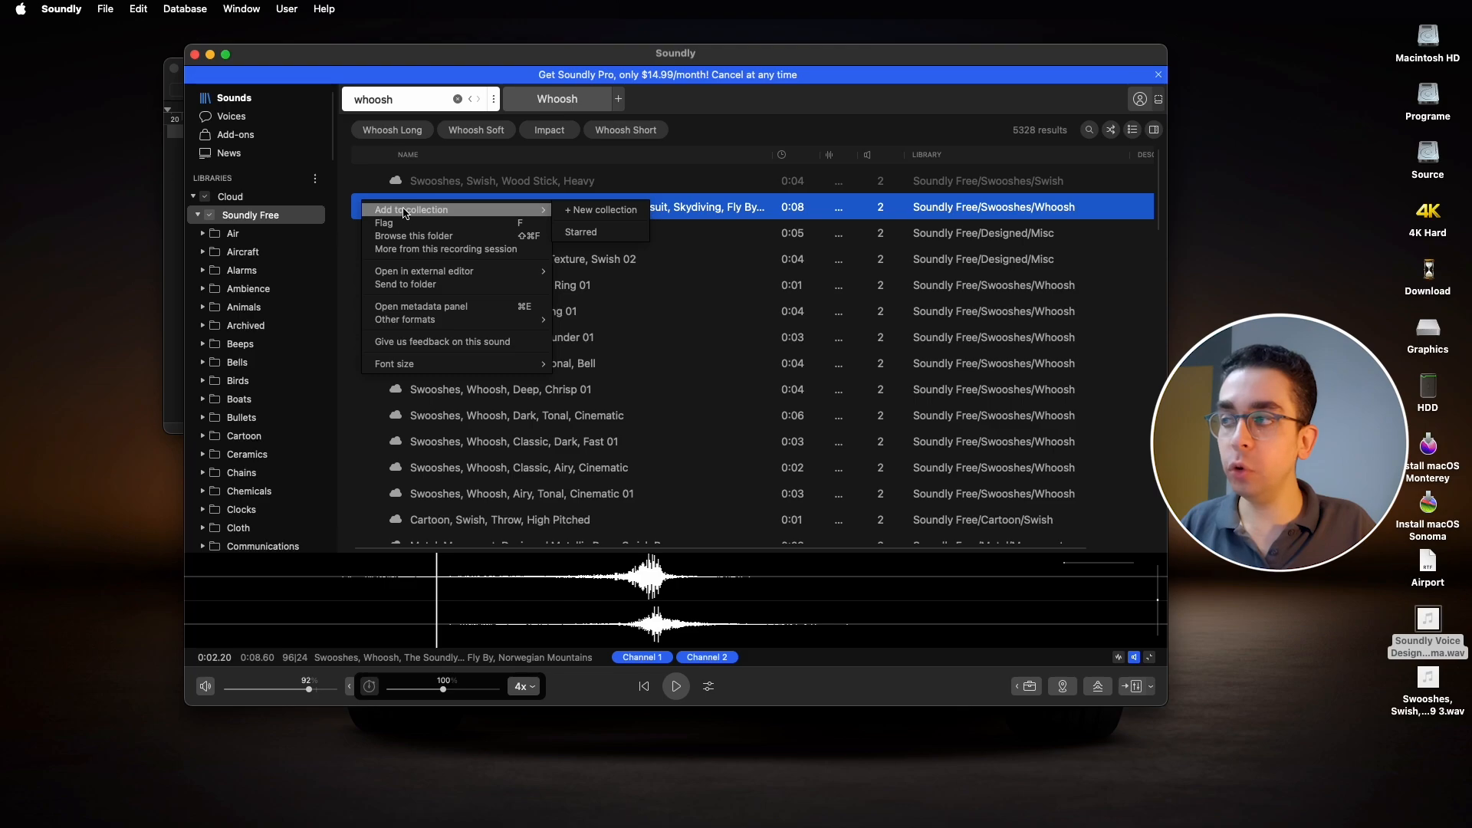
pyautogui.click(611, 214)
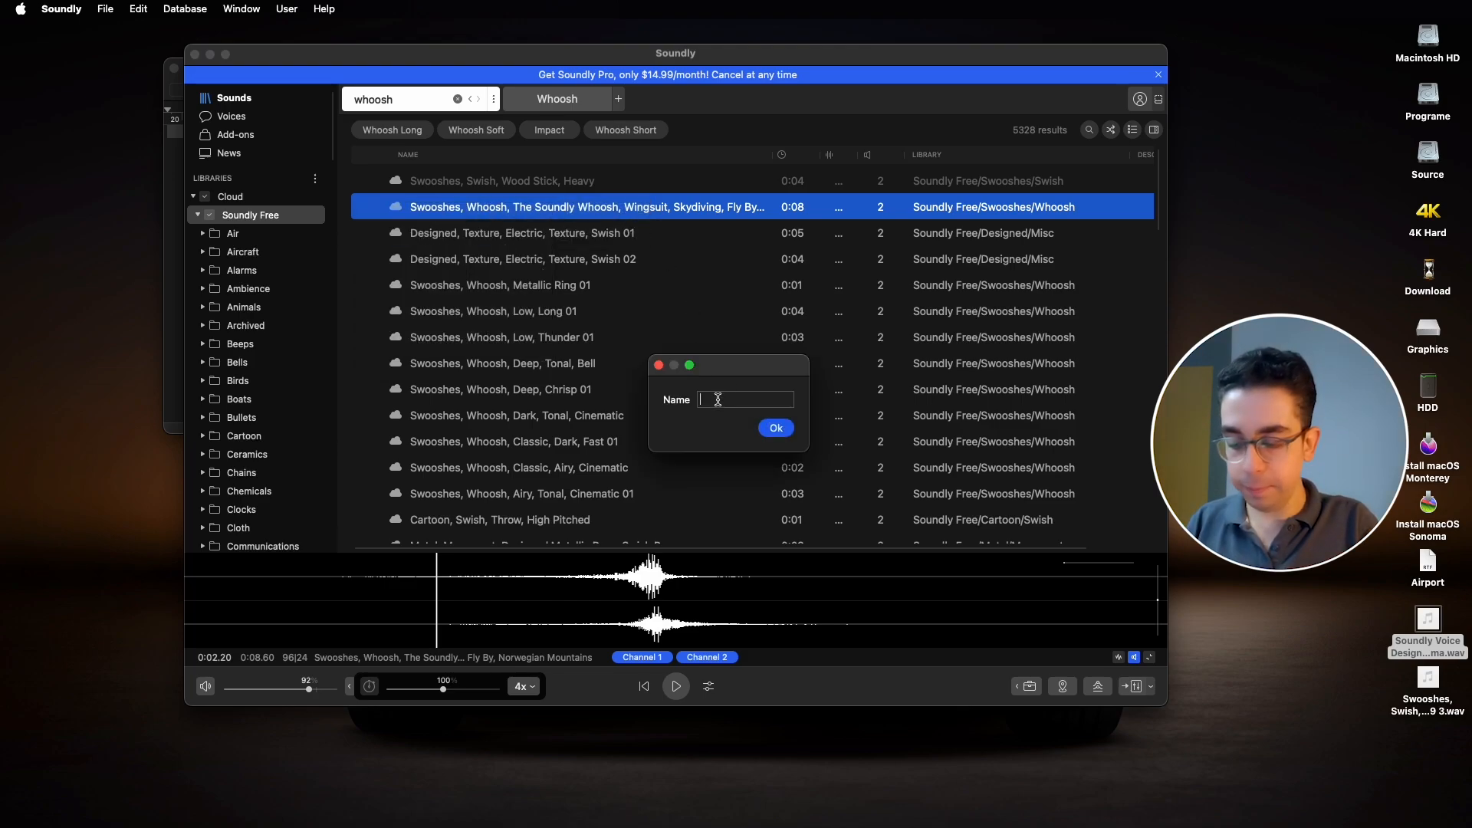
pyautogui.write('Peter')
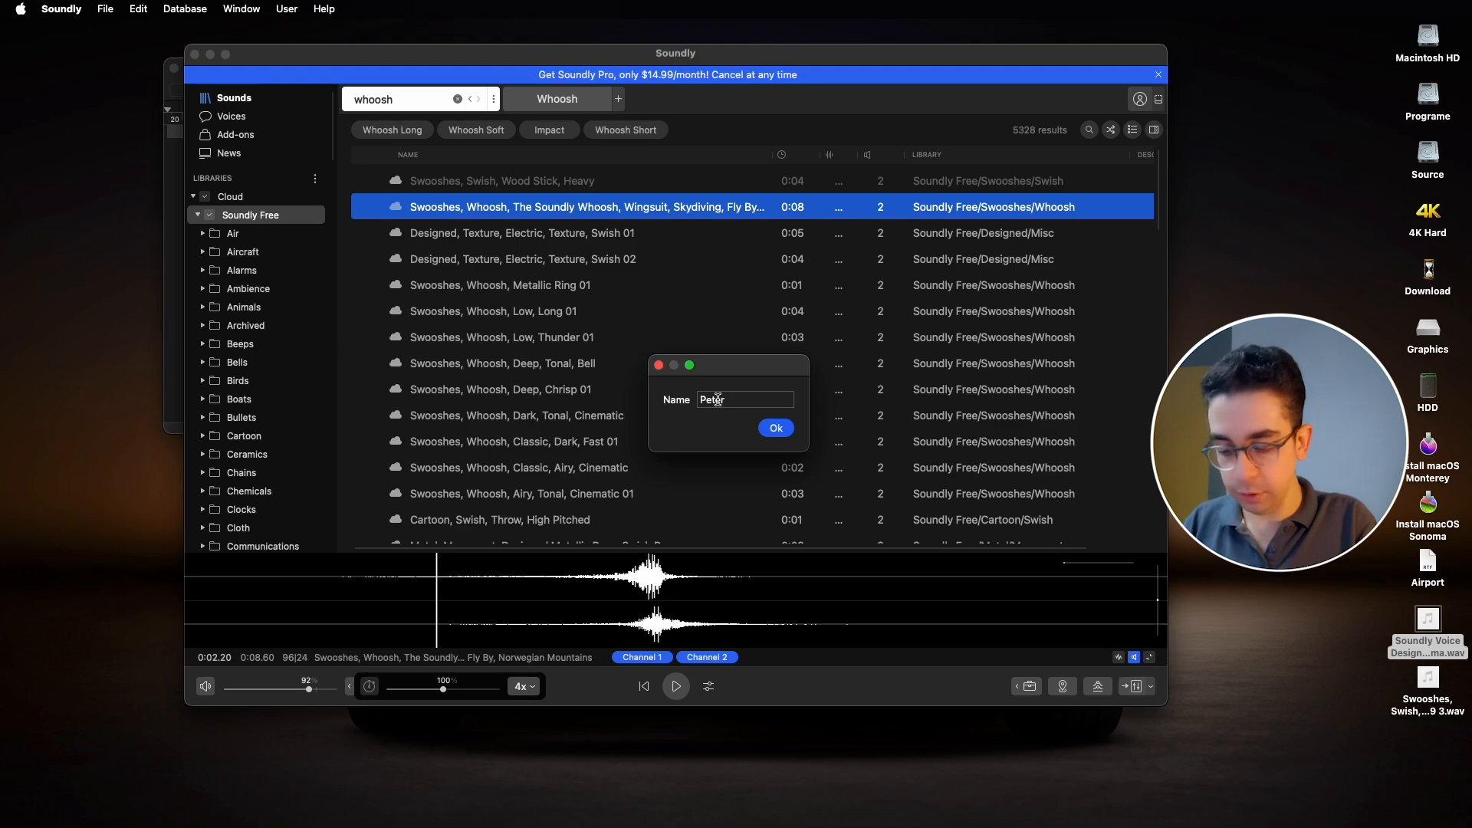
pyautogui.write(' S')
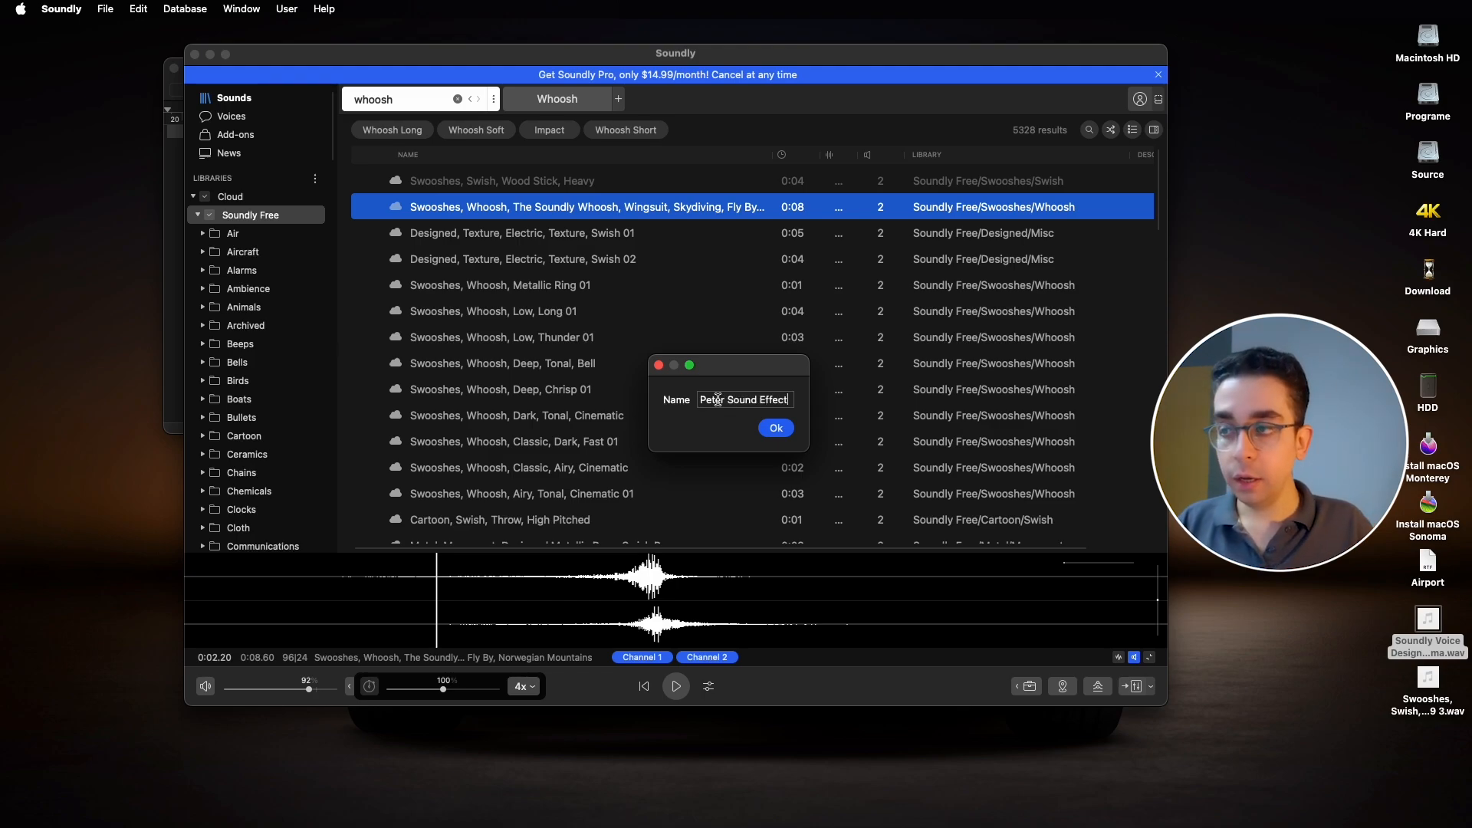
pyautogui.write('ound Effect')
pyautogui.click(776, 428)
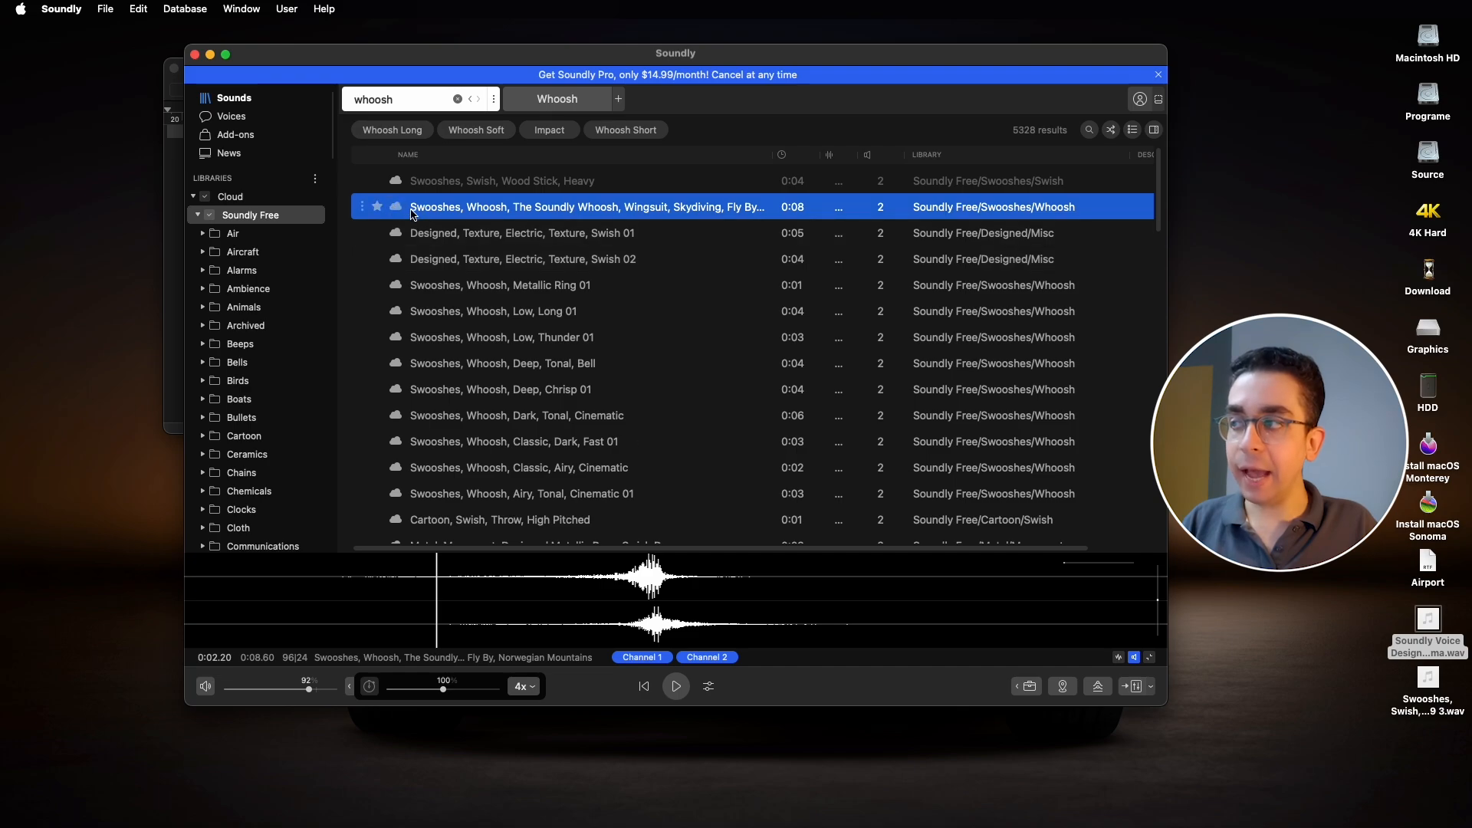
# Add The Soundly Whoosh wingsuit sound to the new Sound Effect collection and open that collection.
pyautogui.click(362, 206)
pyautogui.moveTo(380, 210)
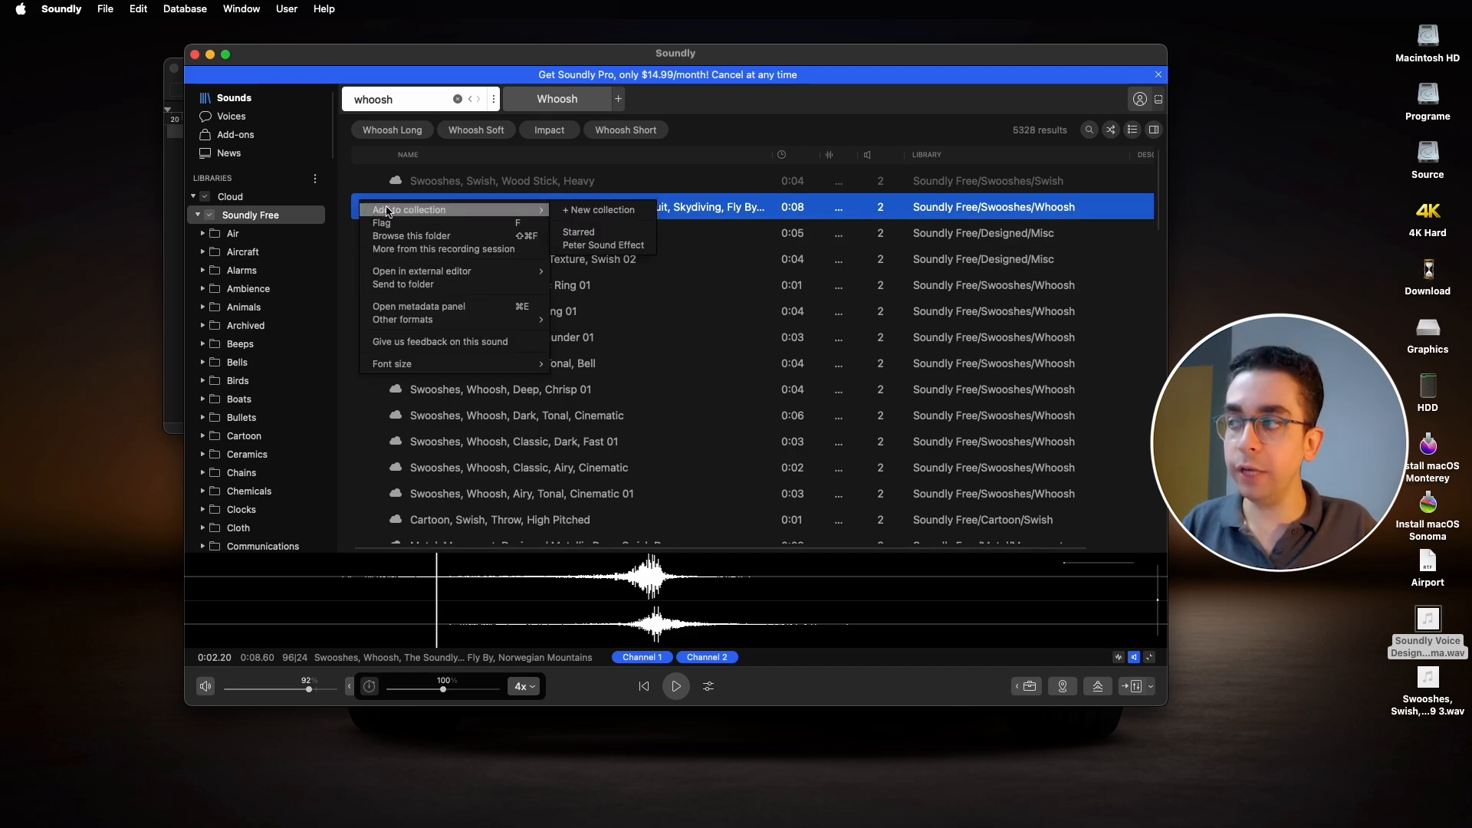
pyautogui.click(612, 245)
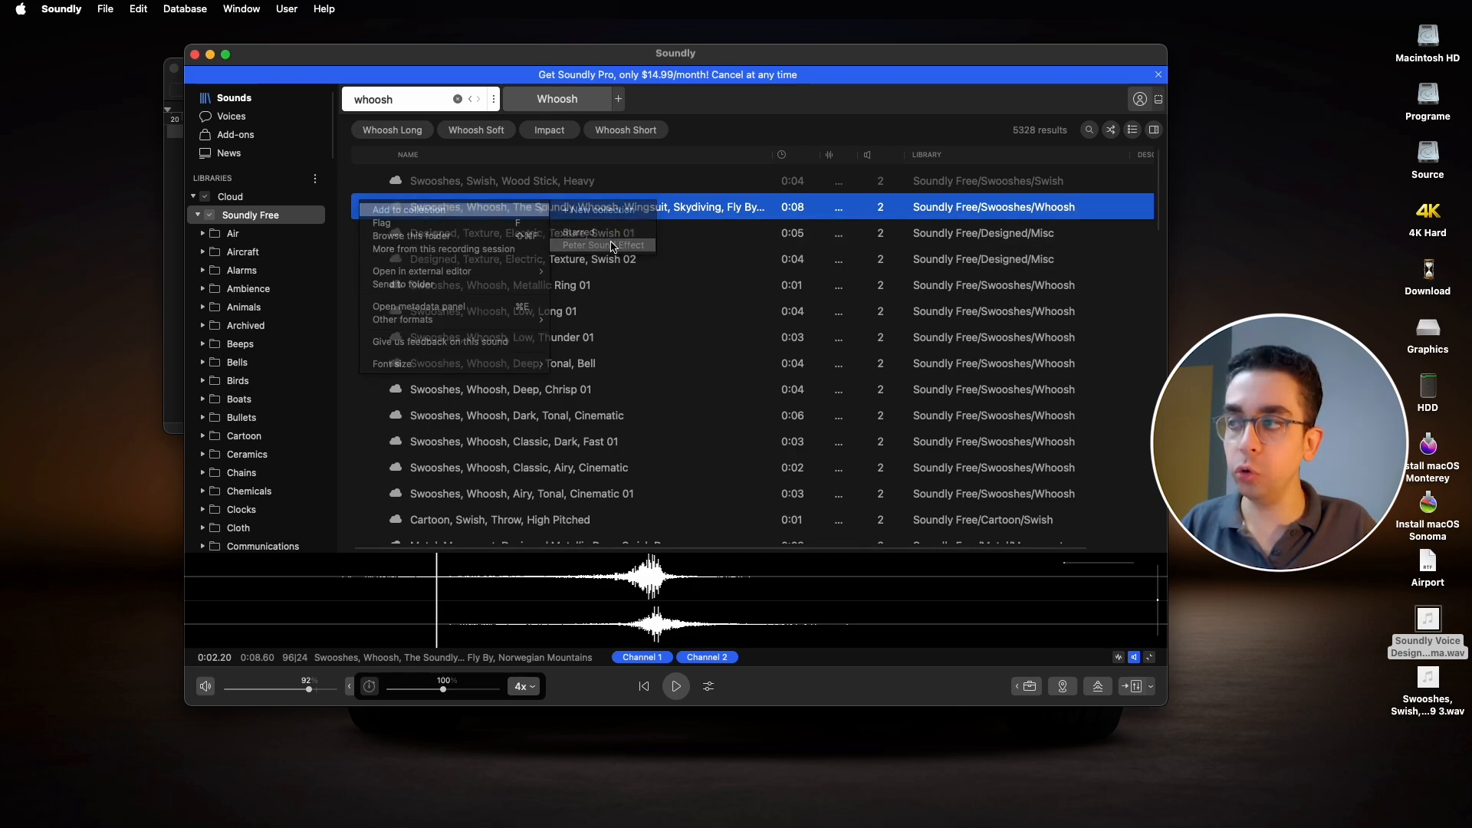
pyautogui.scroll(-15, 289, 389)
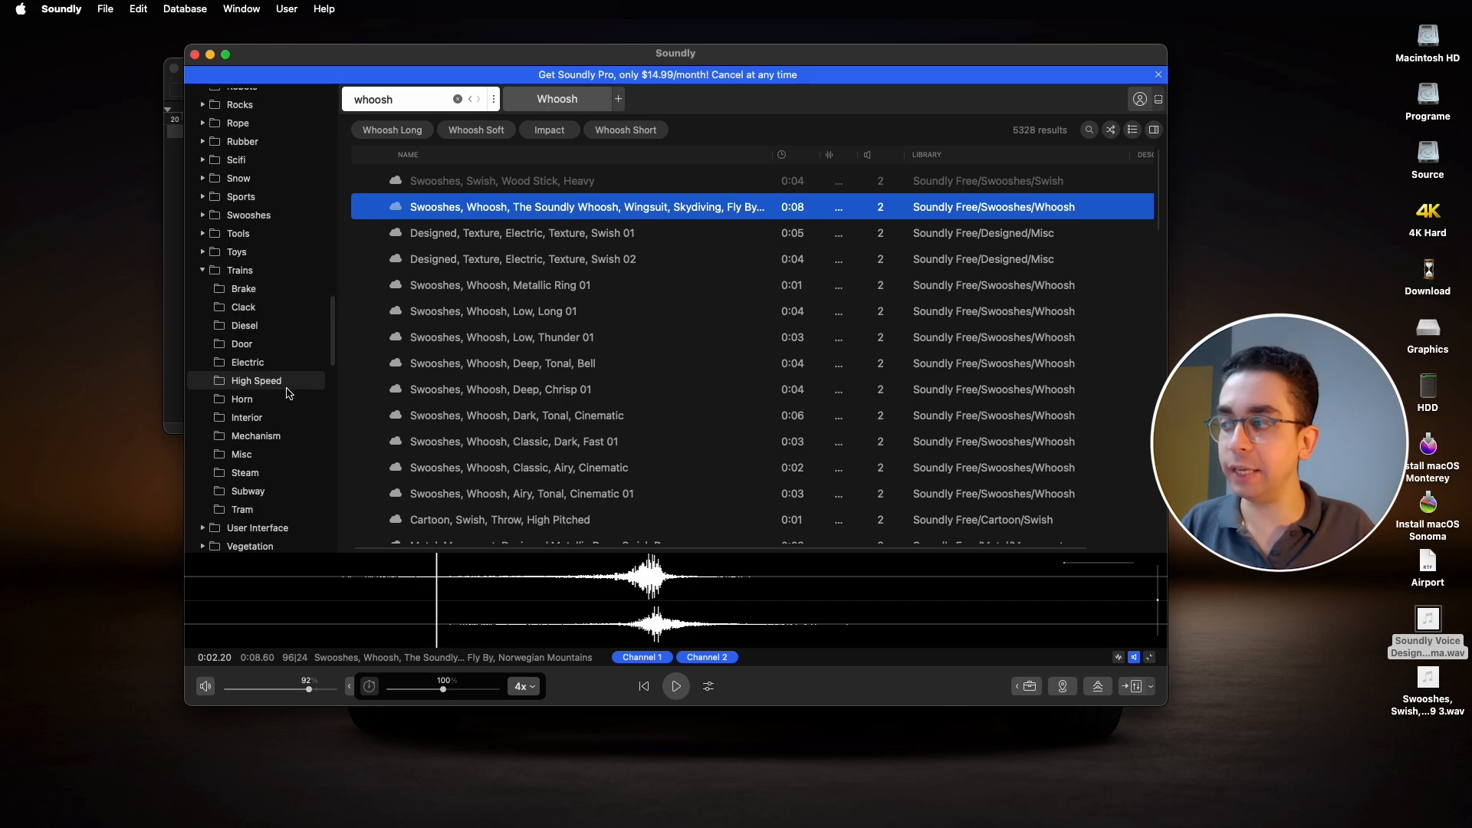
pyautogui.scroll(-10, 290, 393)
pyautogui.click(275, 464)
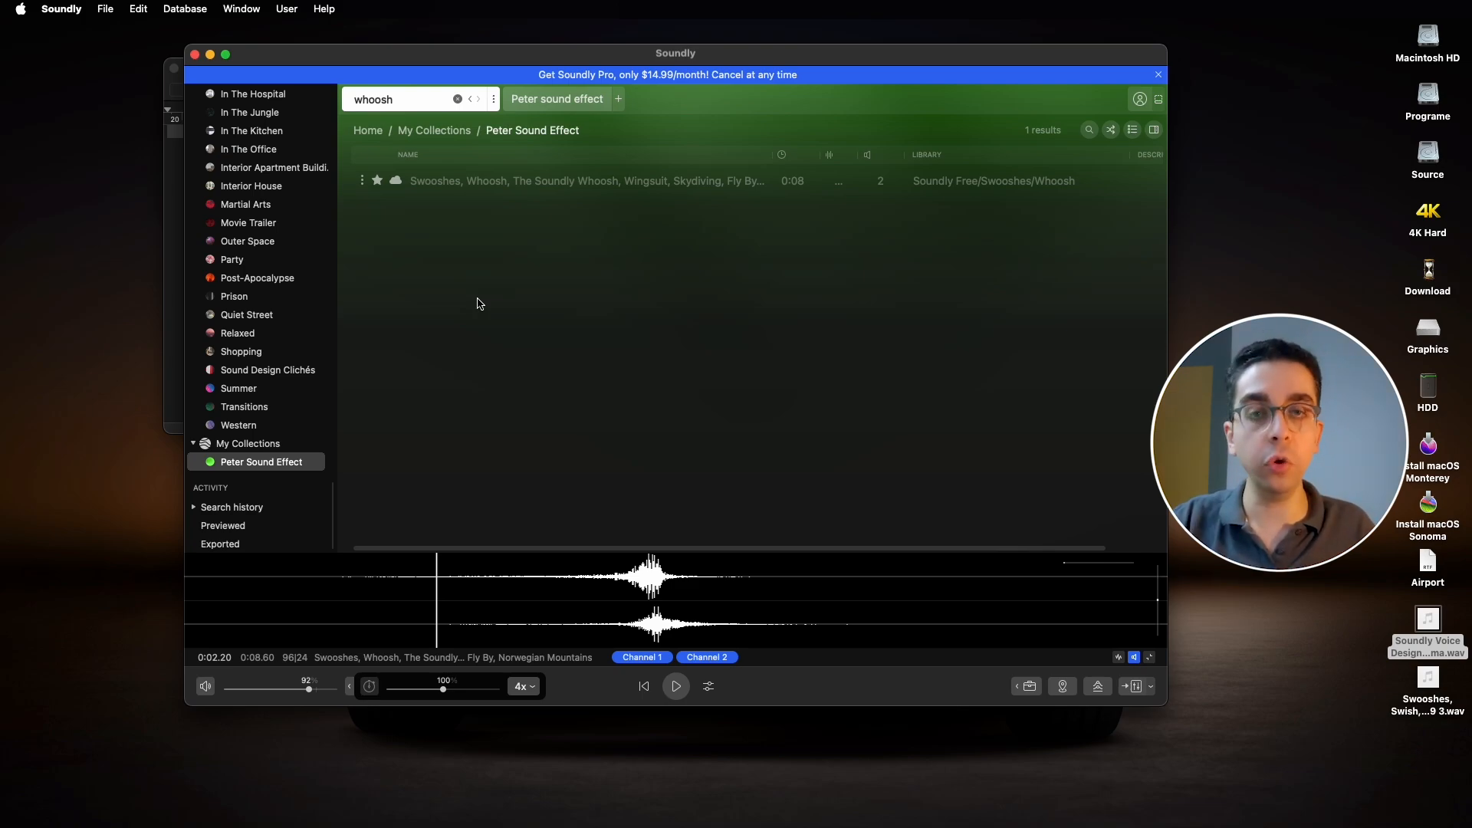
# Play the whoosh from the collection and select a section of about 2.43 seconds around its peak.
pyautogui.scroll(15, 274, 249)
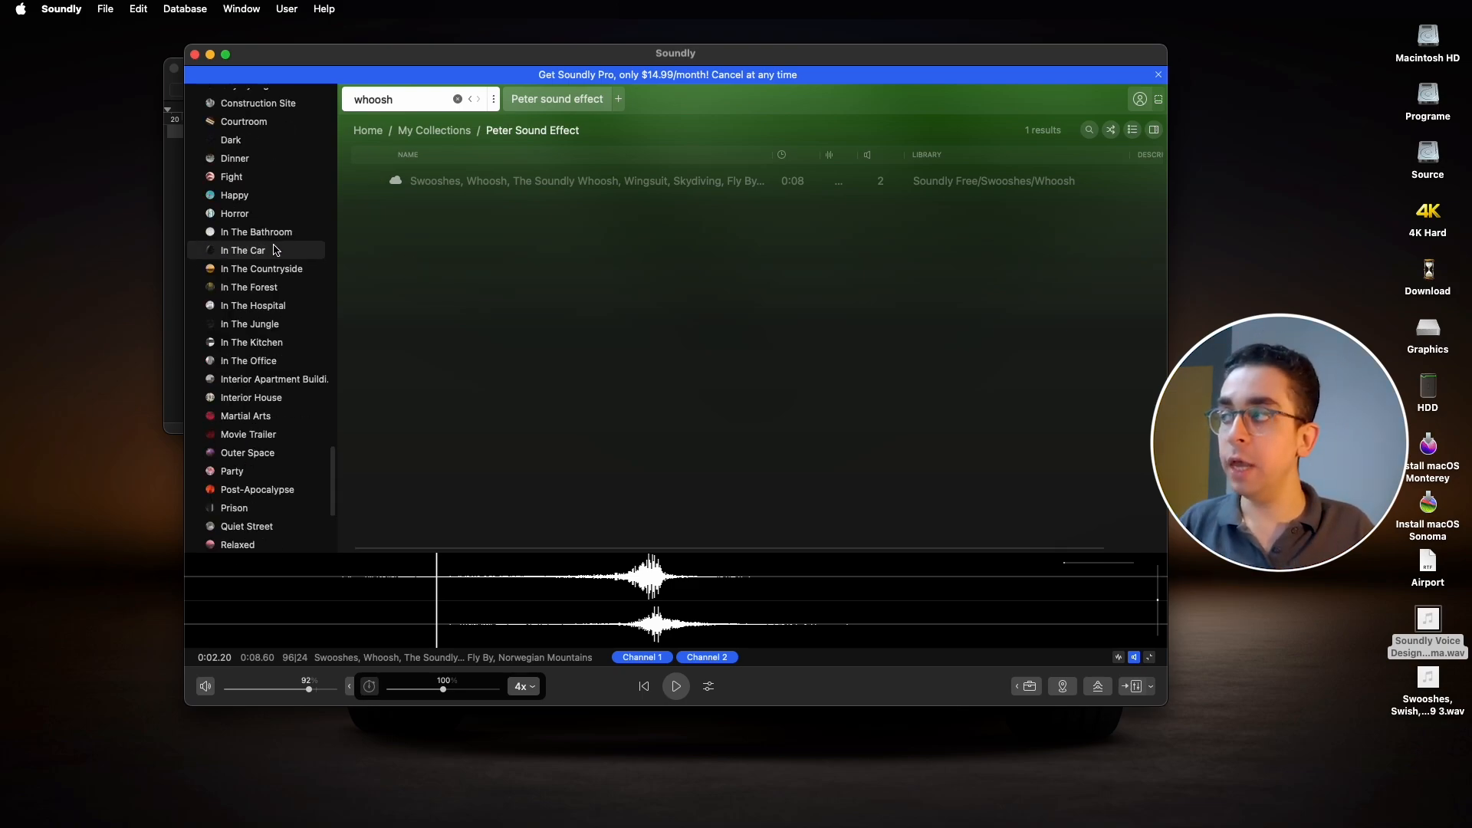
pyautogui.scroll(10, 273, 249)
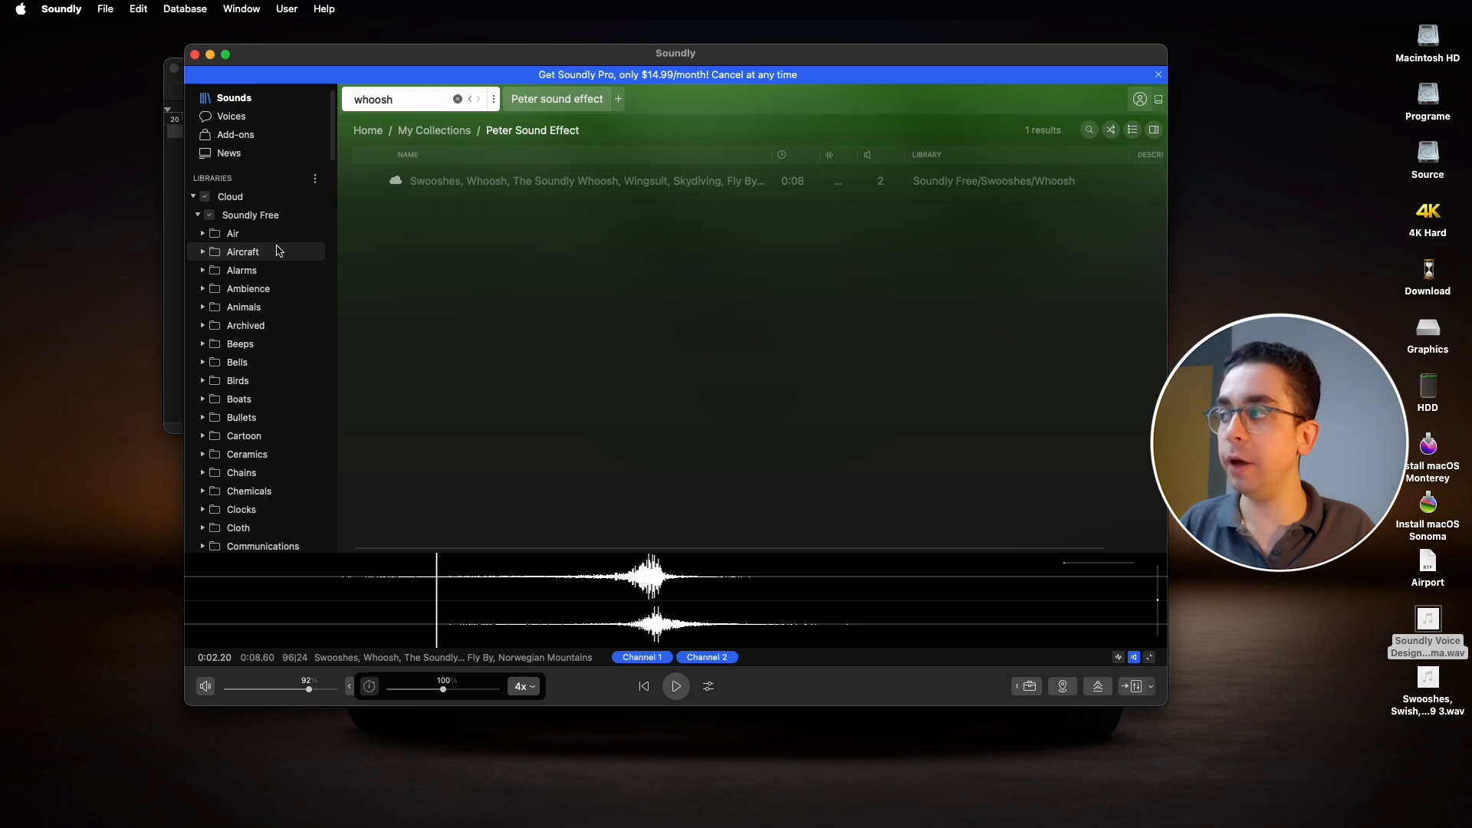
pyautogui.click(467, 190)
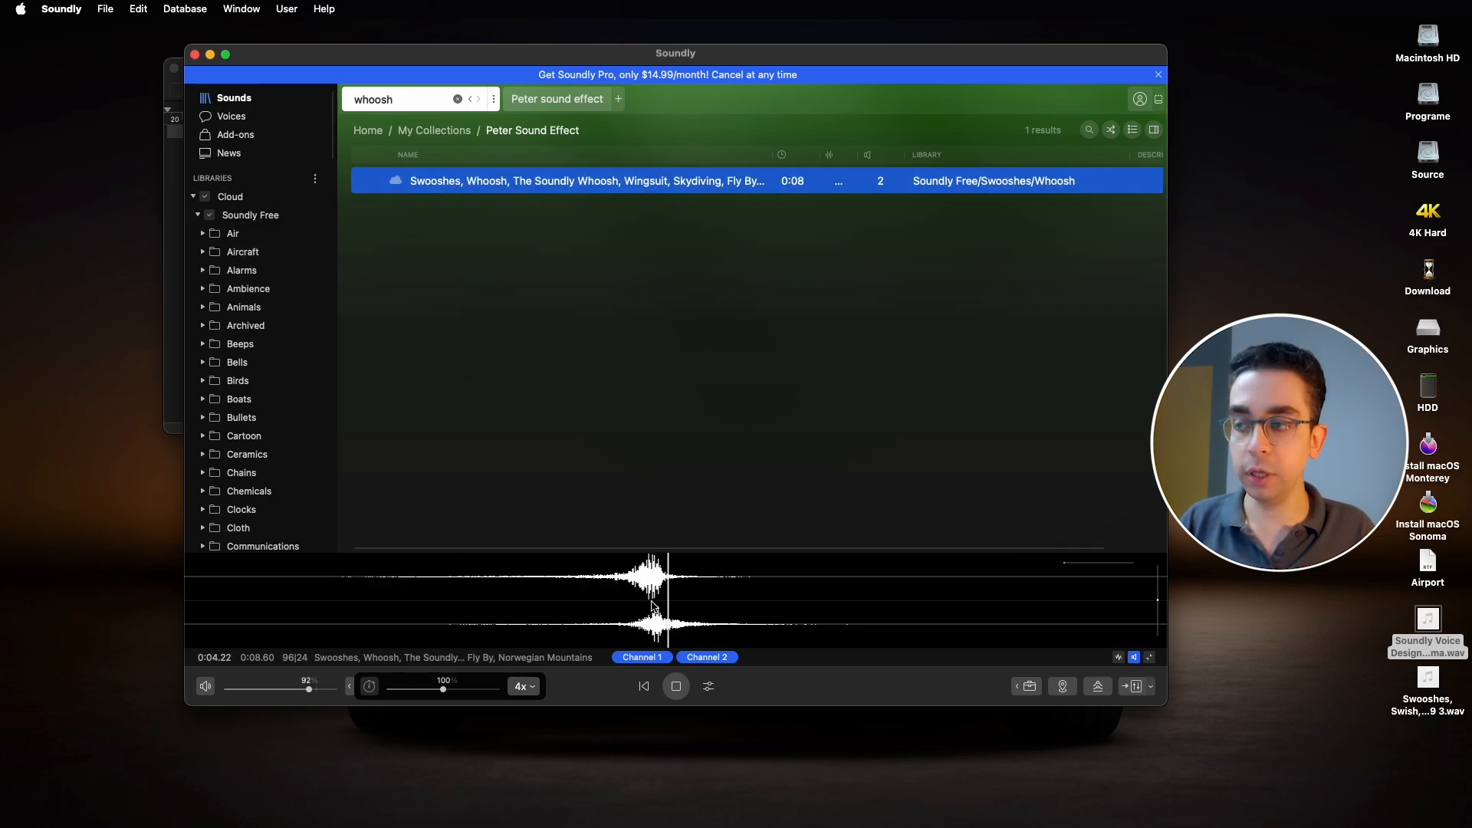
pyautogui.moveTo(513, 610); pyautogui.dragTo(714, 611)
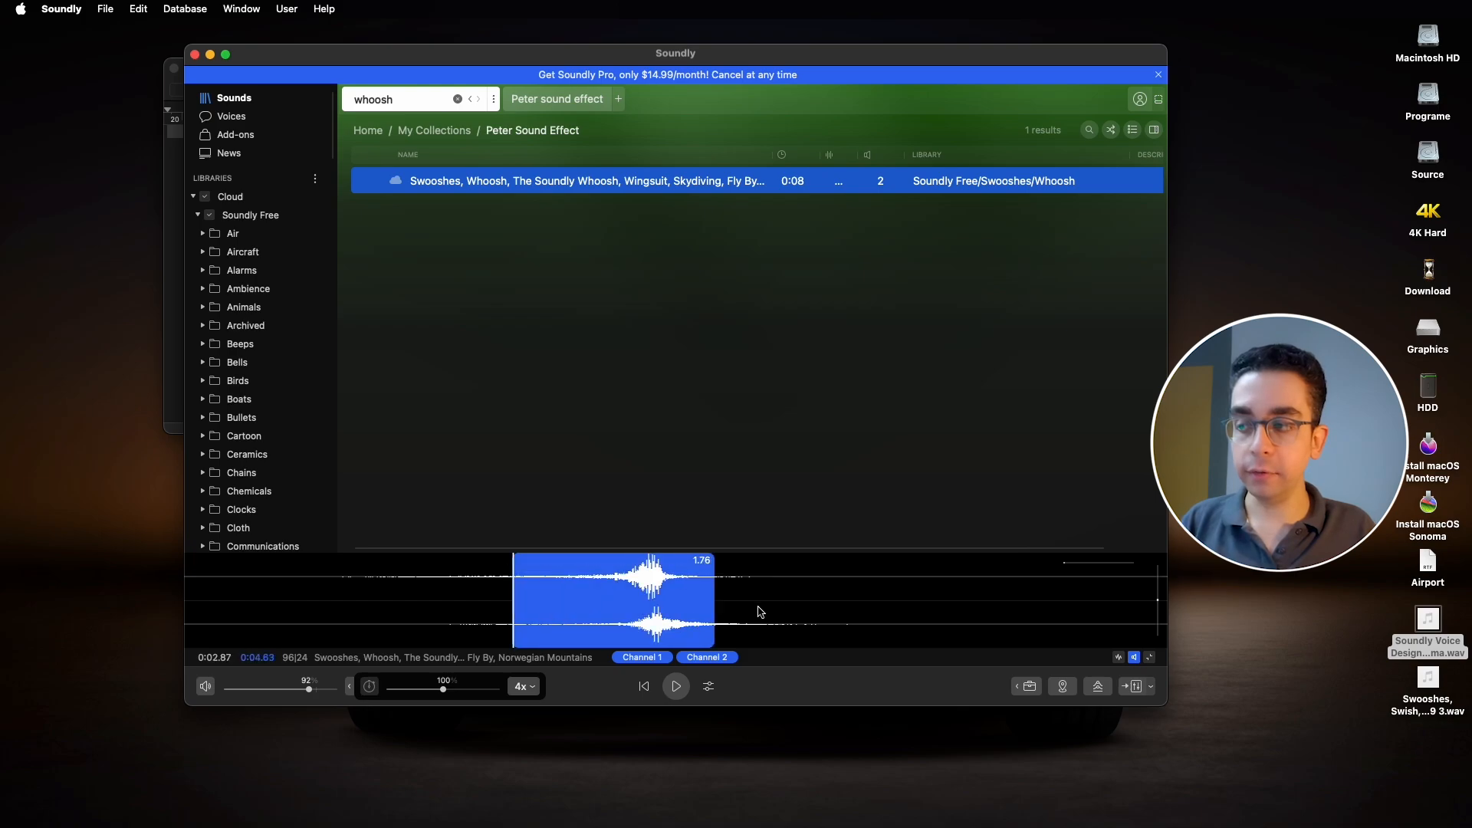
pyautogui.keyDown('shift'); pyautogui.click(790, 610); pyautogui.keyUp('shift')
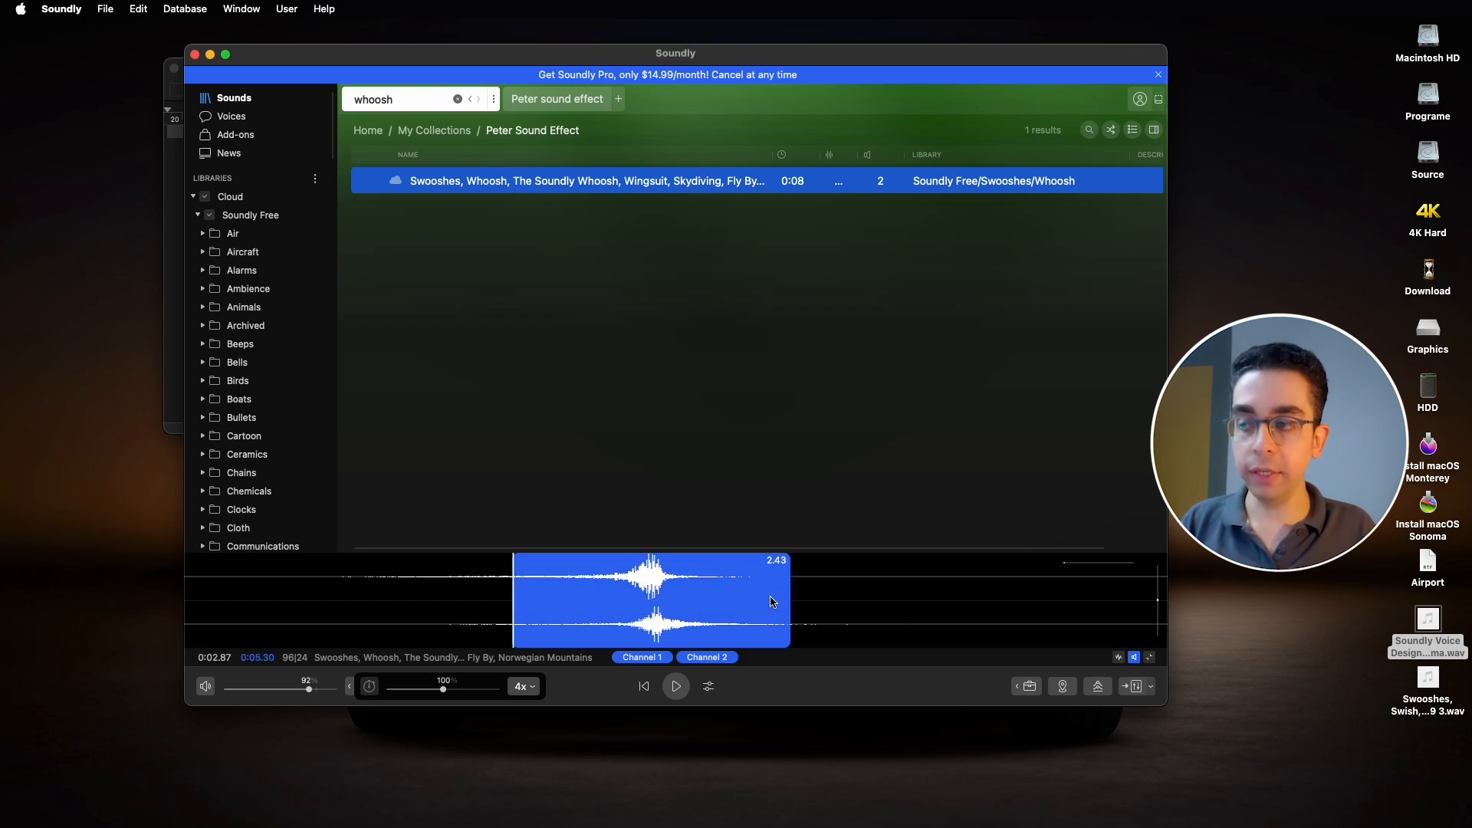
# View the Place it effect settings for the selected whoosh section and close them.
pyautogui.click(1065, 688)
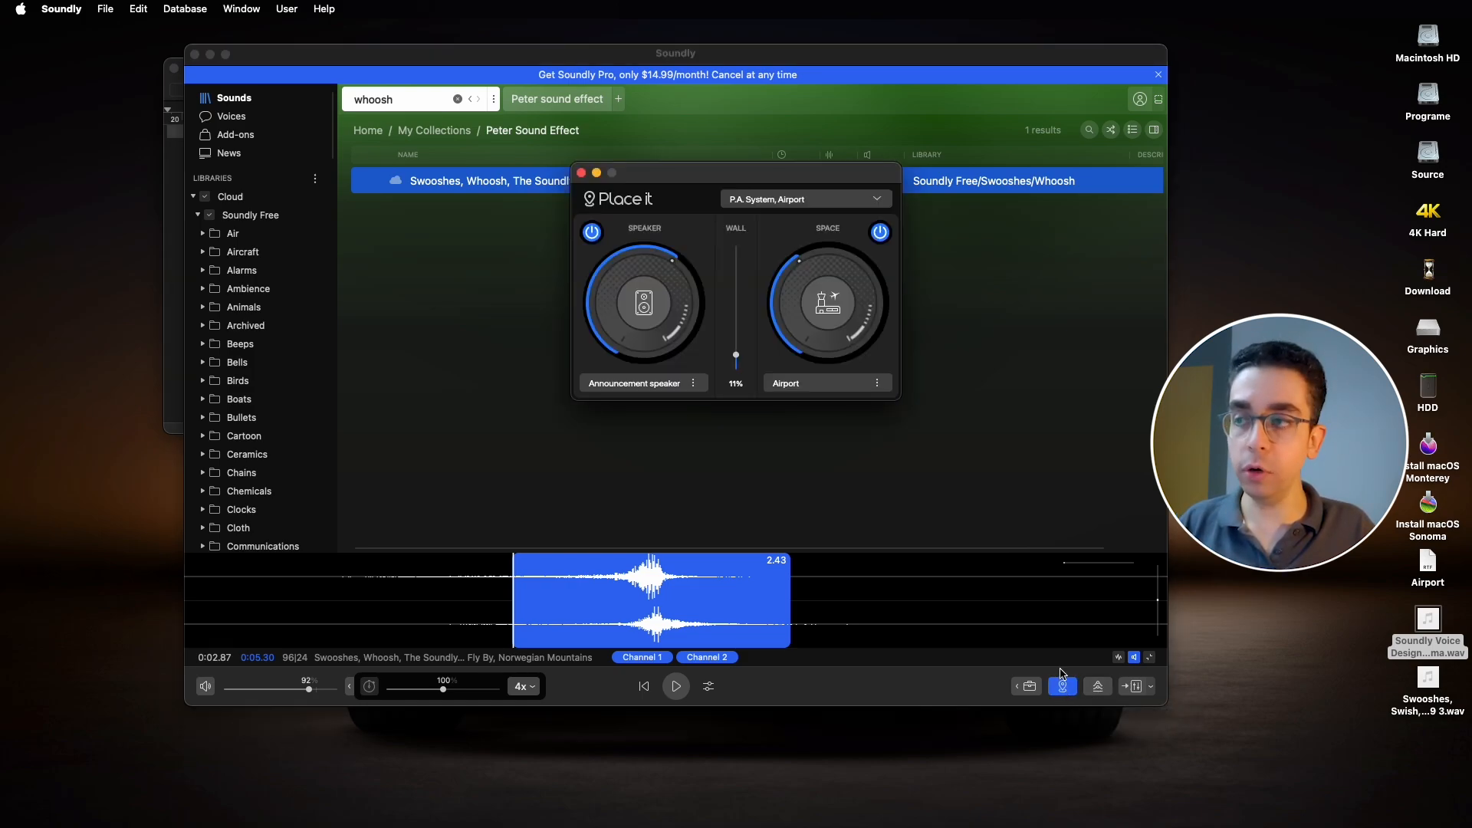
pyautogui.moveTo(761, 177); pyautogui.dragTo(709, 210)
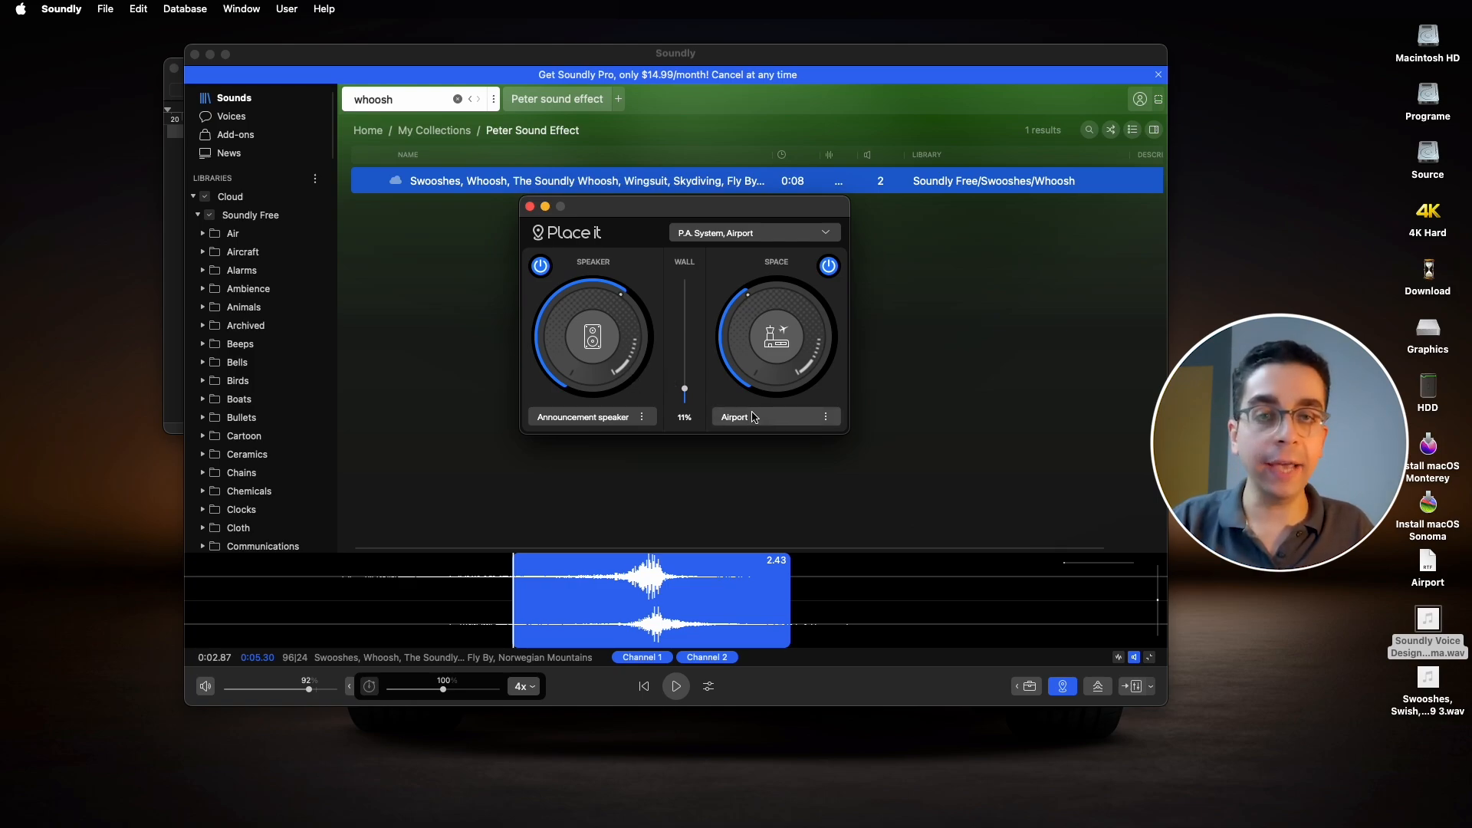
pyautogui.click(529, 207)
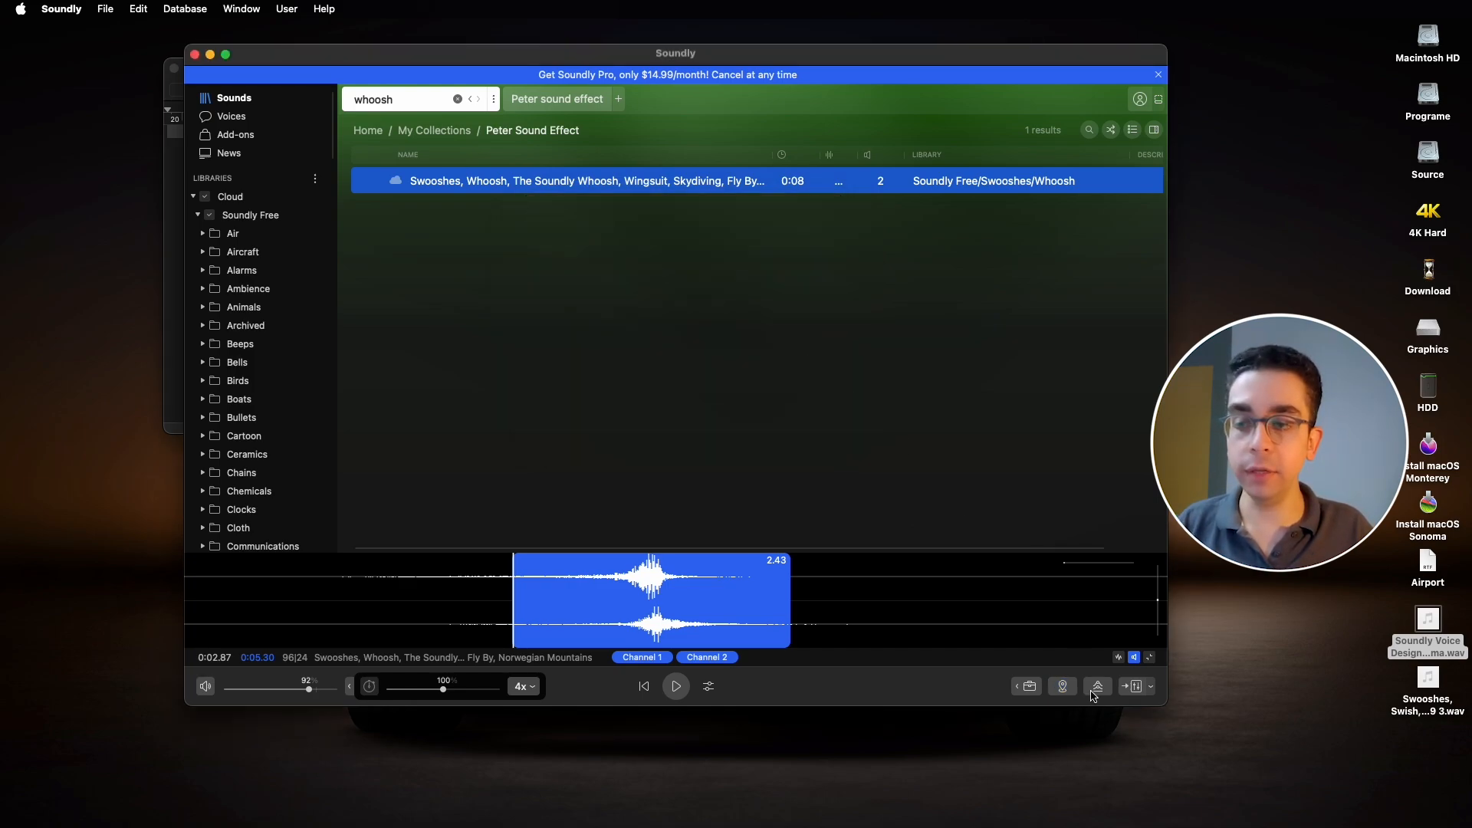
# Reverse the whoosh, clear the selected section, and play the reversed sound from about 3.3 seconds.
pyautogui.click(1028, 688)
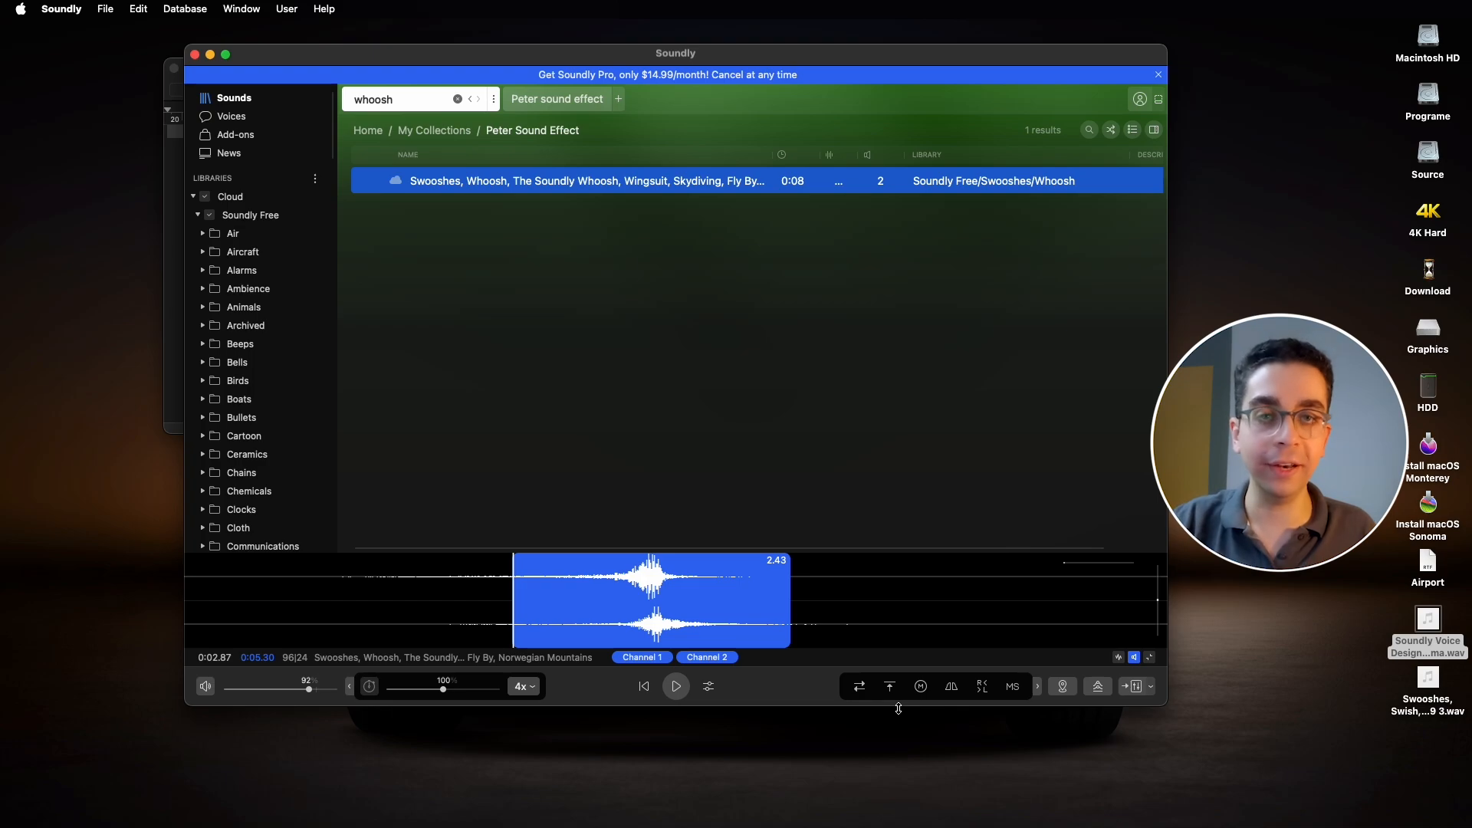
pyautogui.click(860, 688)
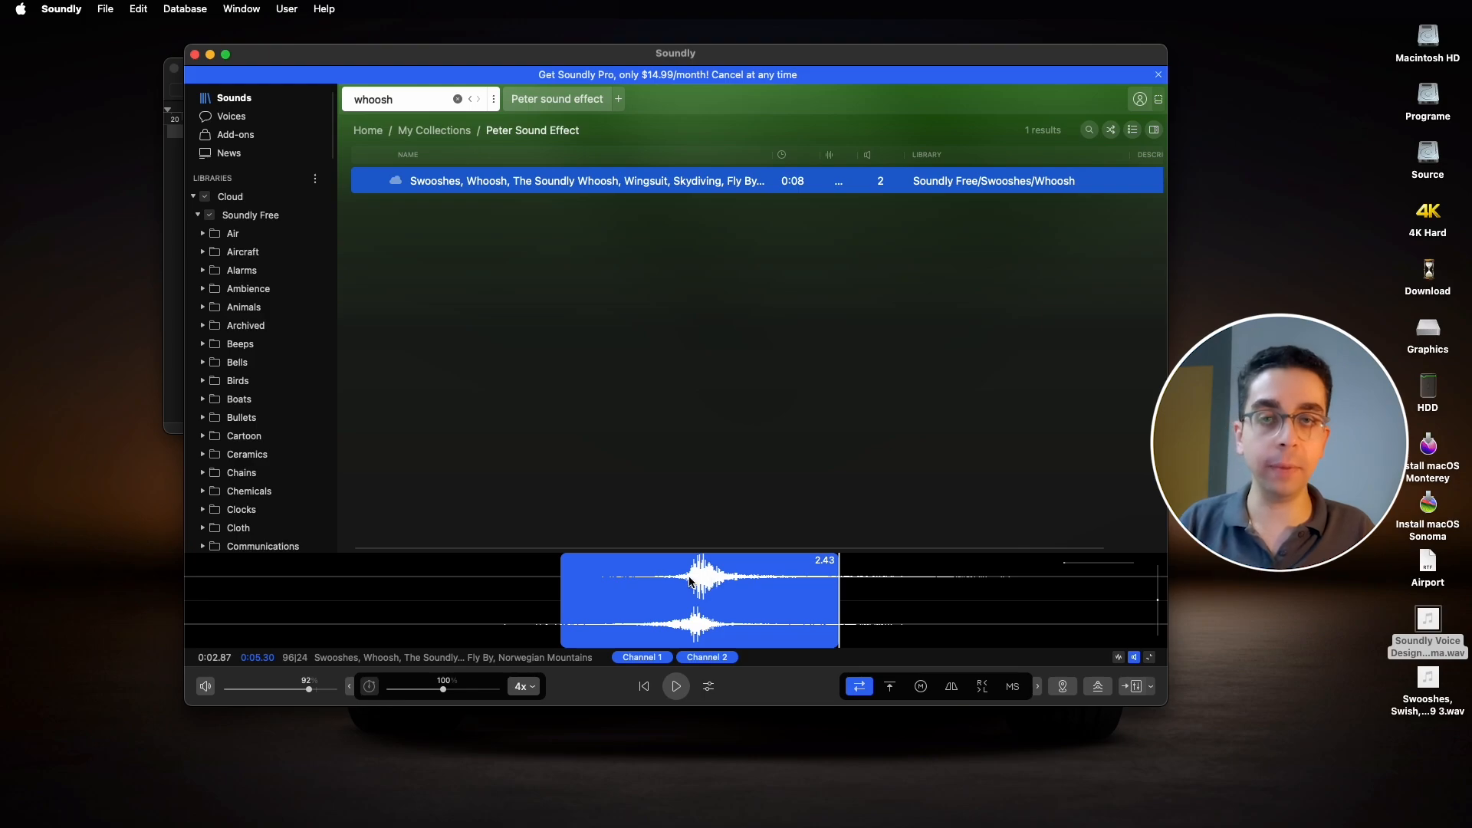
pyautogui.rightClick(430, 586)
pyautogui.moveTo(559, 614); pyautogui.dragTo(524, 604)
pyautogui.click(474, 596)
pyautogui.click(565, 602)
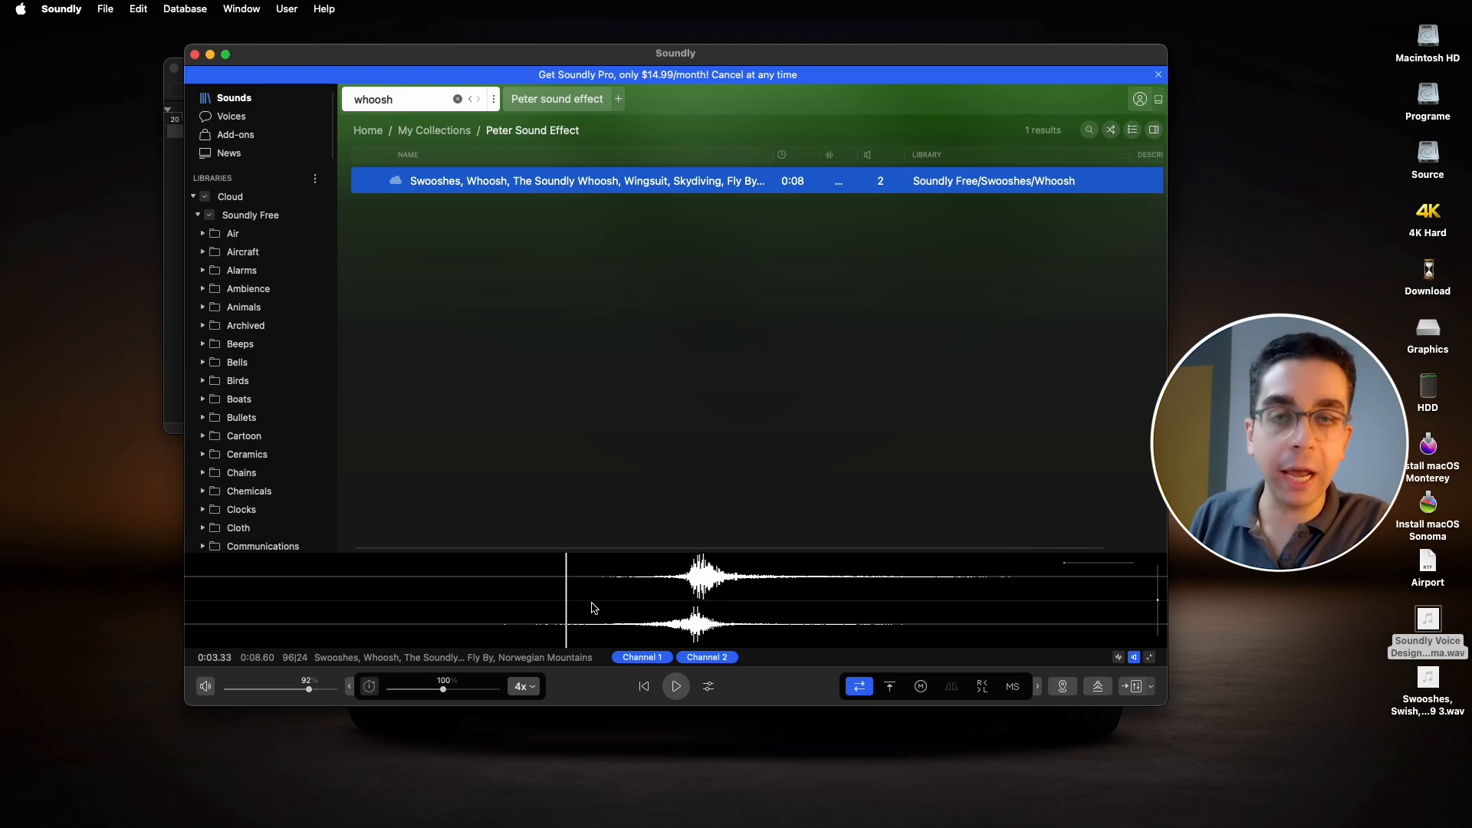
pyautogui.press('space')
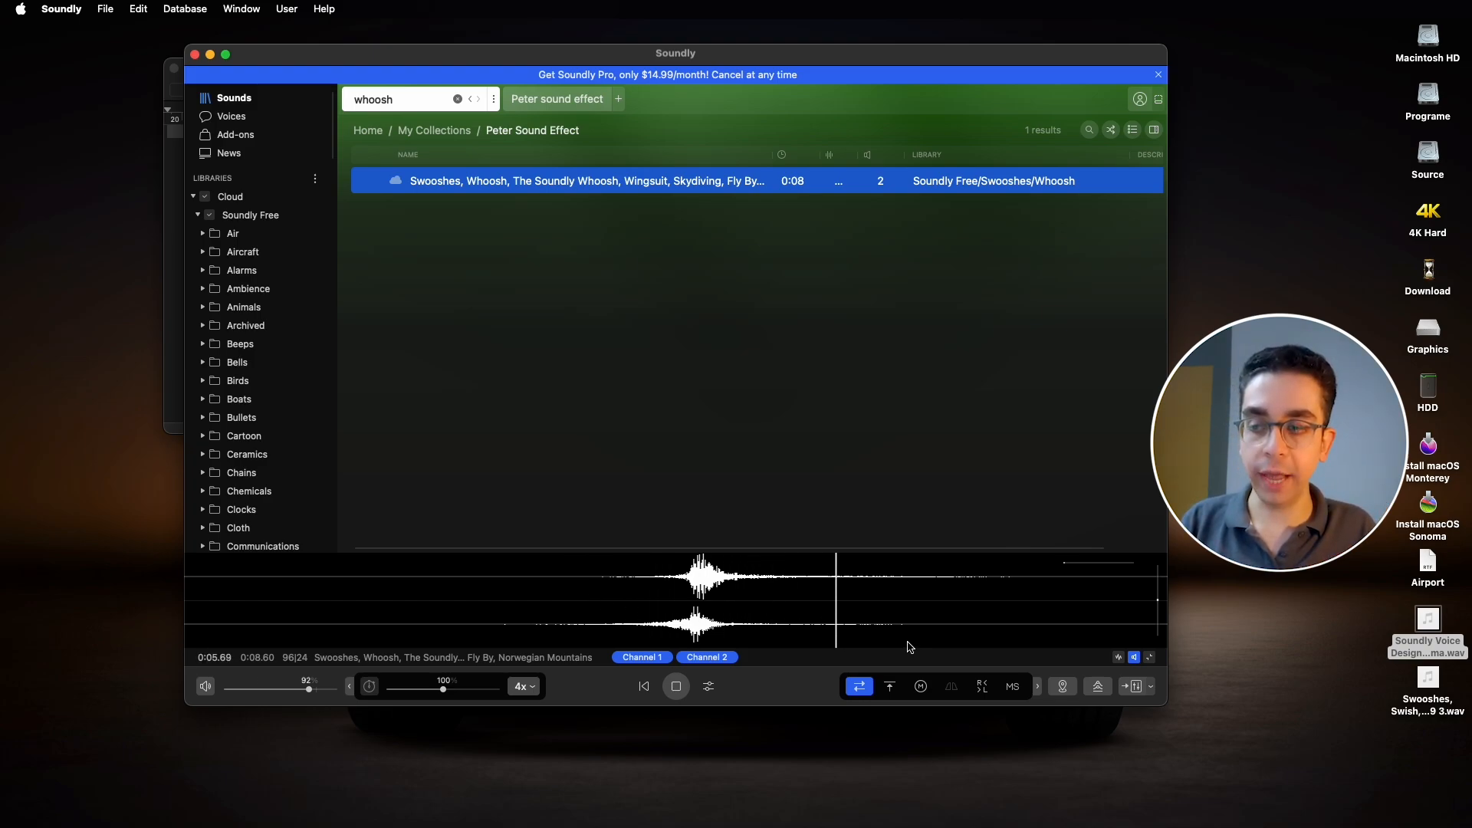
# Turn off the whoosh's reversal and play it in its original direction.
pyautogui.click(859, 686)
pyautogui.click(469, 585)
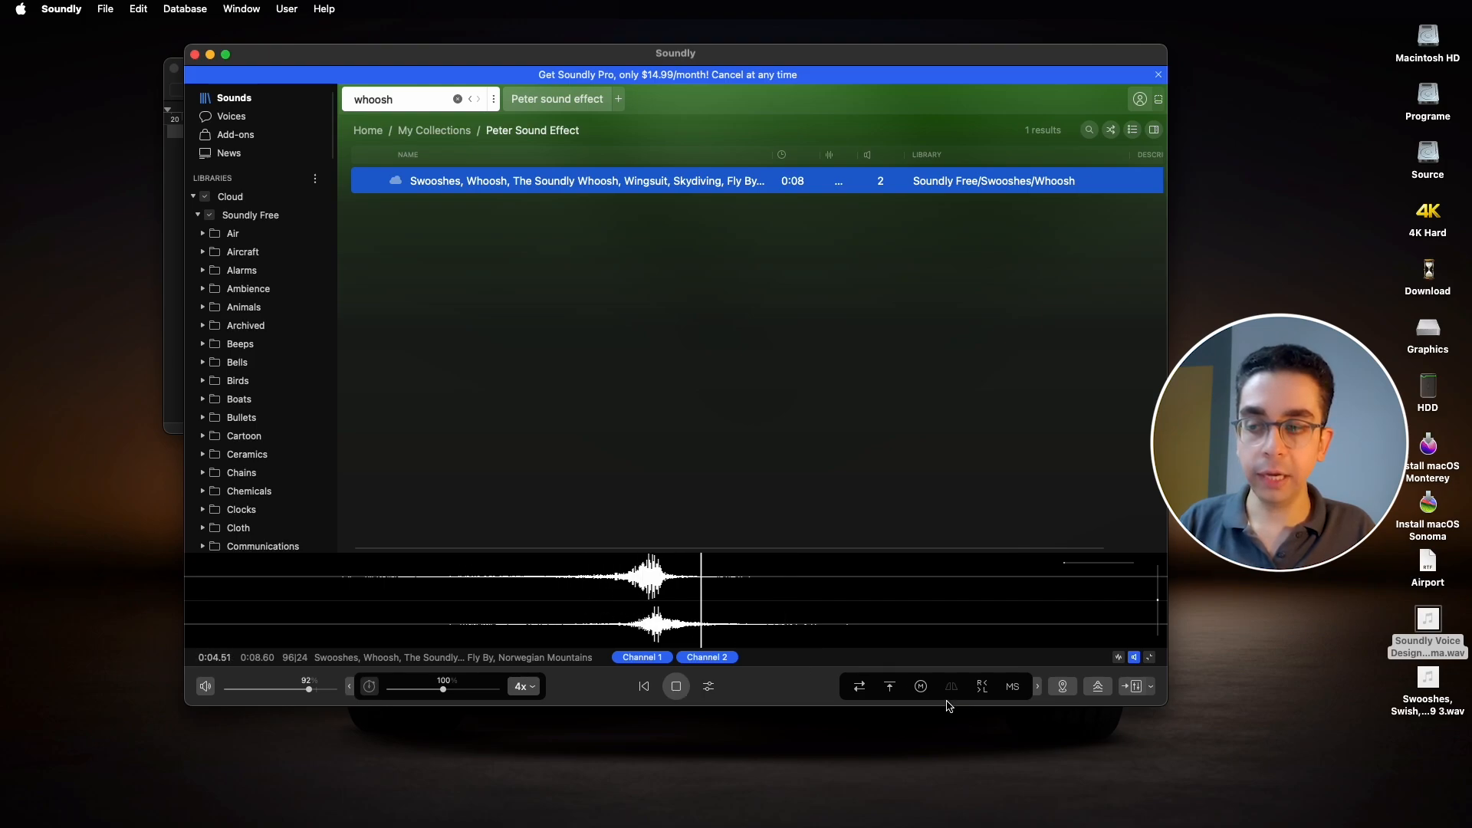
# Normalize the whoosh and play it from about 3.4 seconds.
pyautogui.click(856, 688)
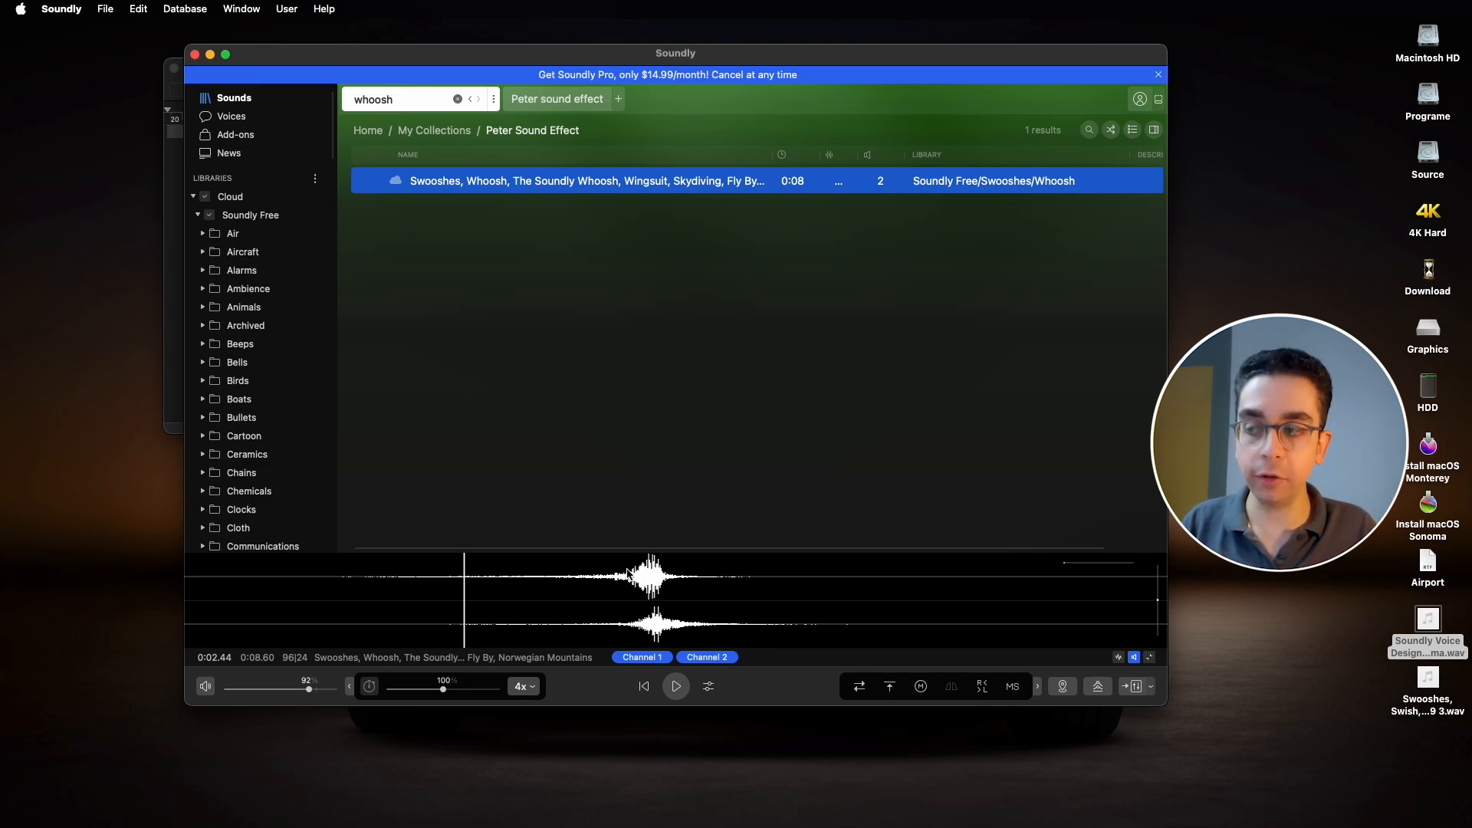
pyautogui.click(890, 686)
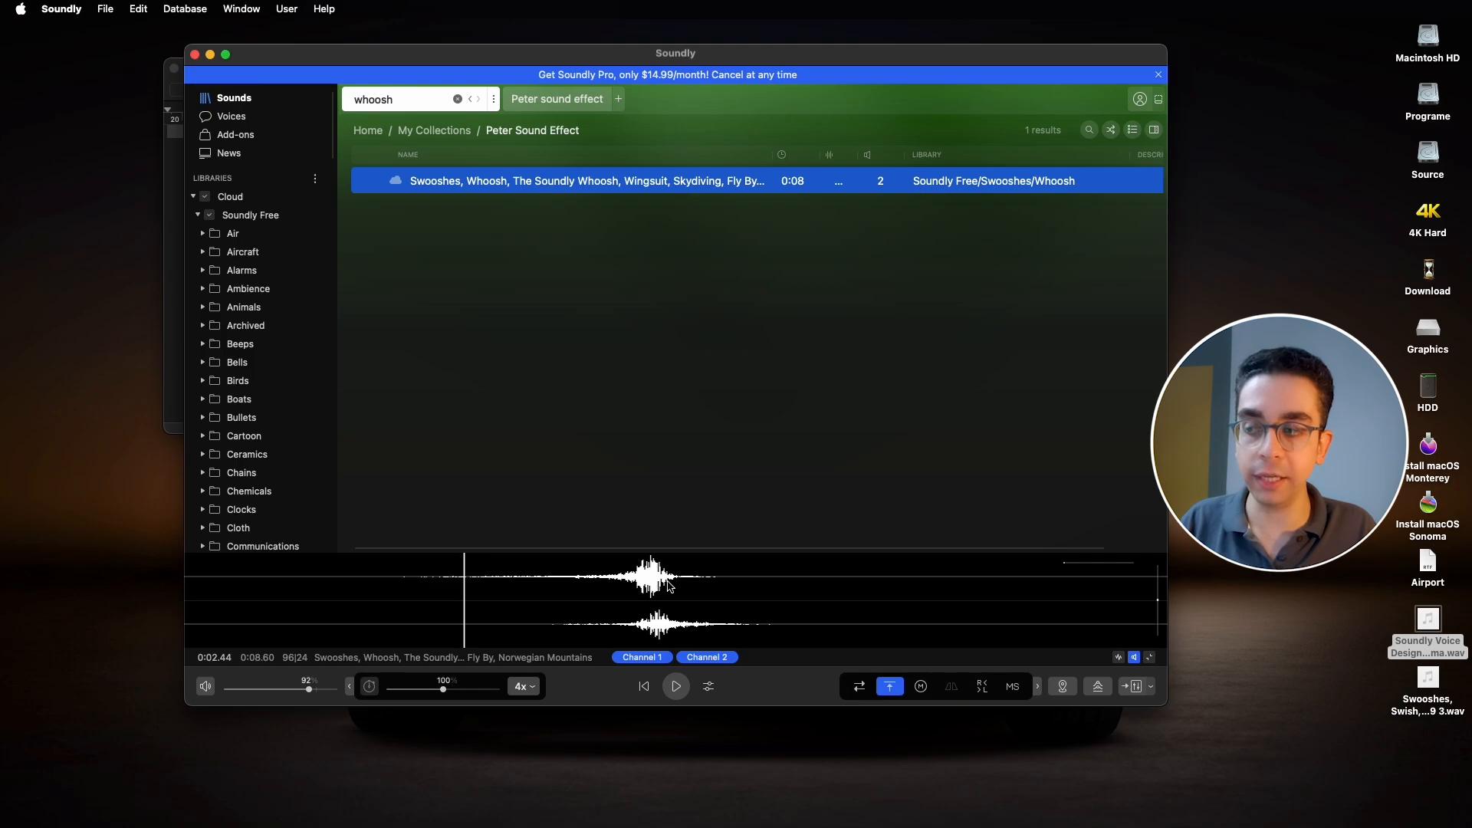
pyautogui.click(574, 583)
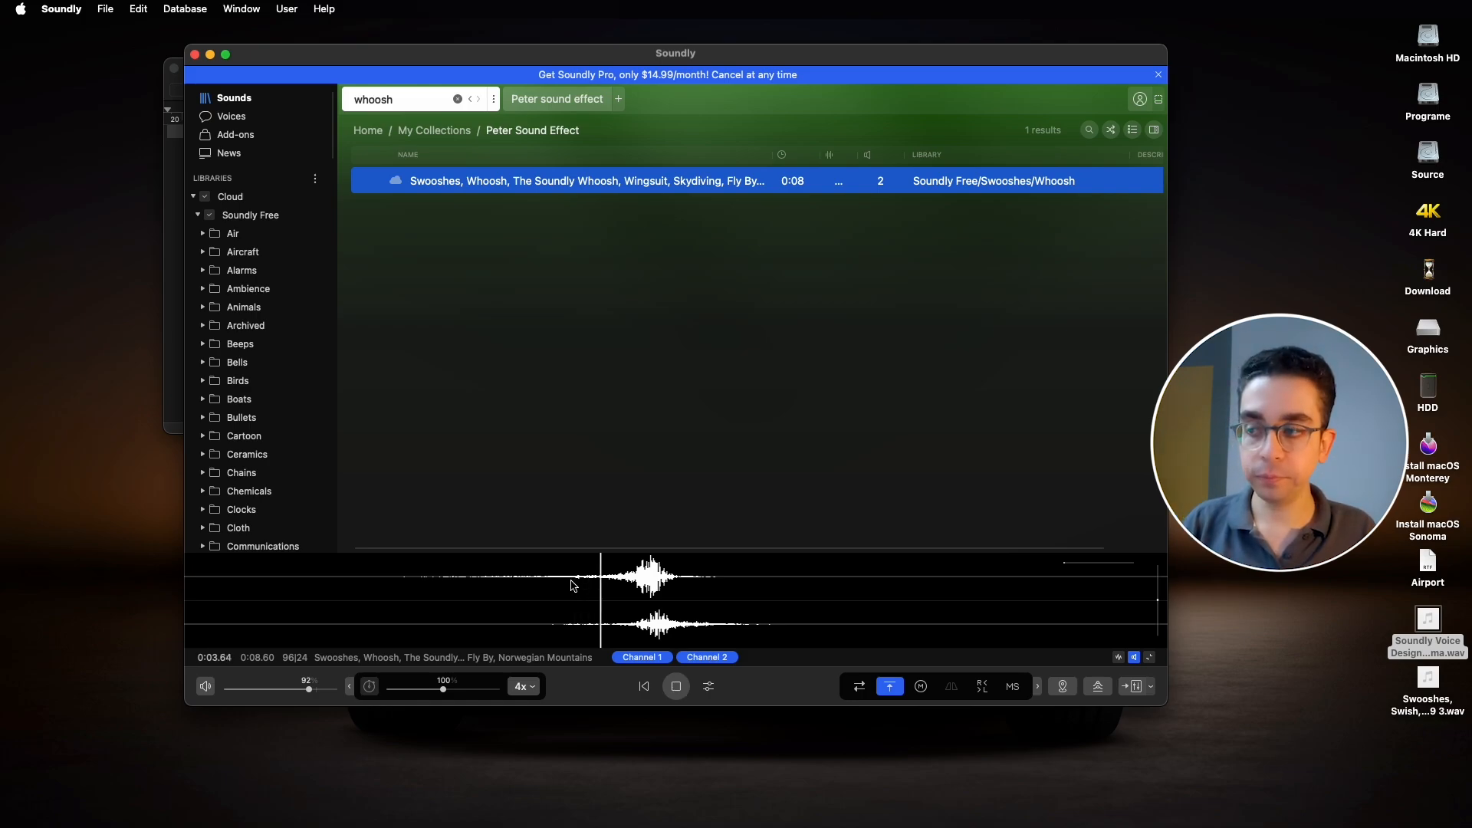
# Toggle the whoosh's normalization off and on to compare levels, trying a selection of the entire sound and clearing it.
pyautogui.click(889, 686)
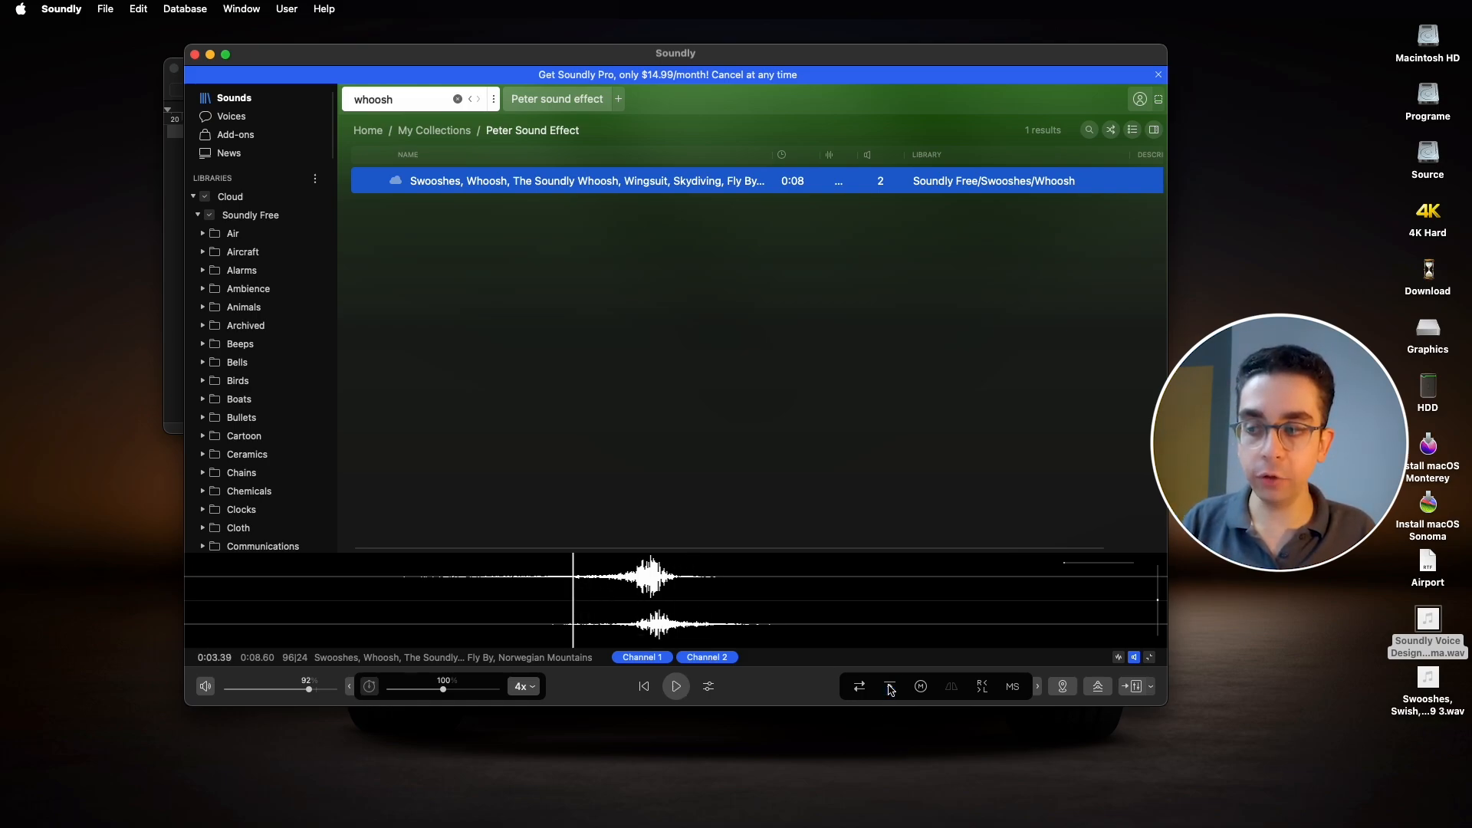
pyautogui.click(889, 687)
pyautogui.doubleClick(596, 590)
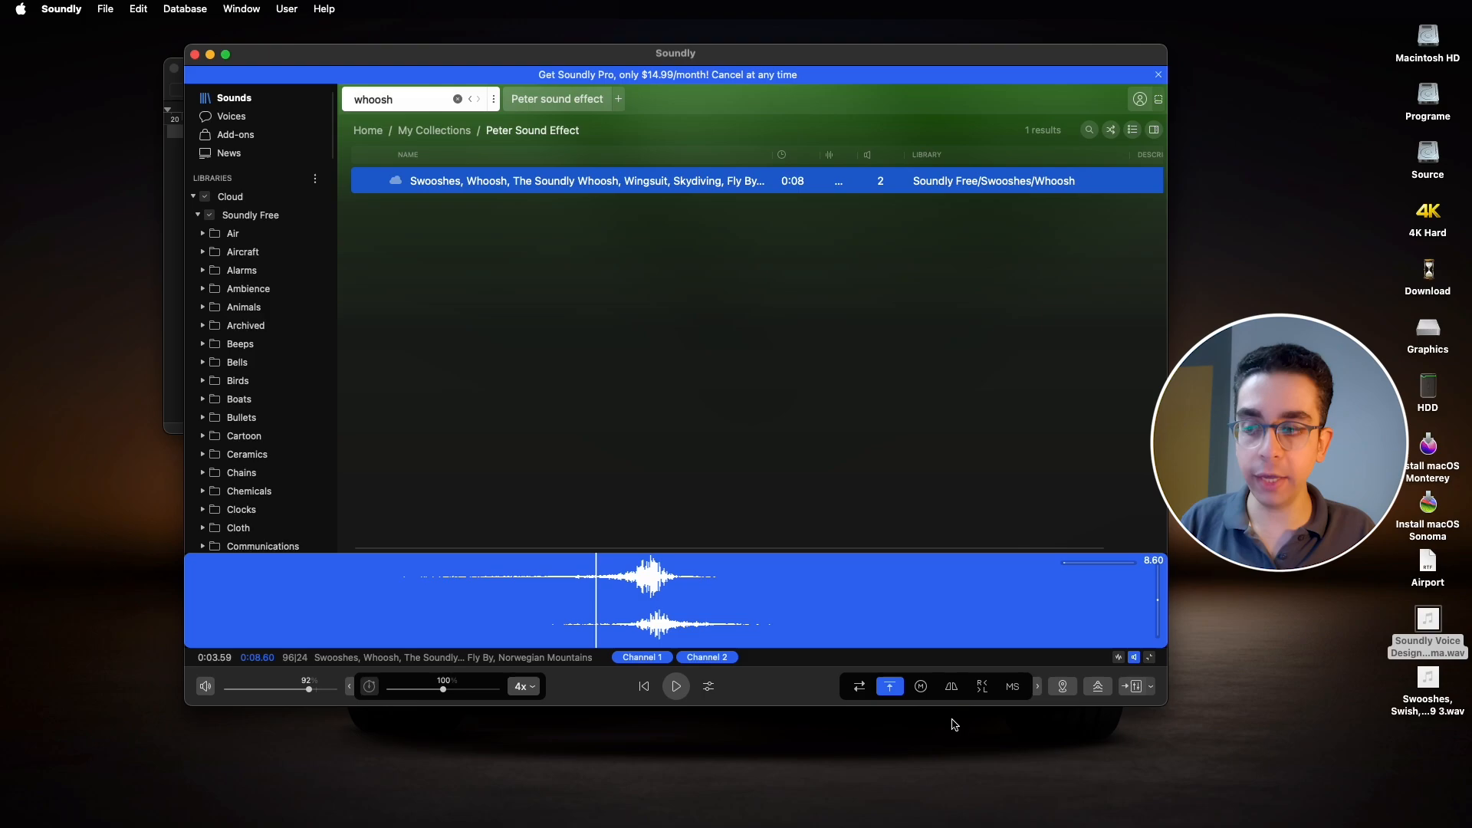
pyautogui.click(889, 683)
pyautogui.click(889, 684)
pyautogui.click(681, 562)
pyautogui.doubleClick(659, 589)
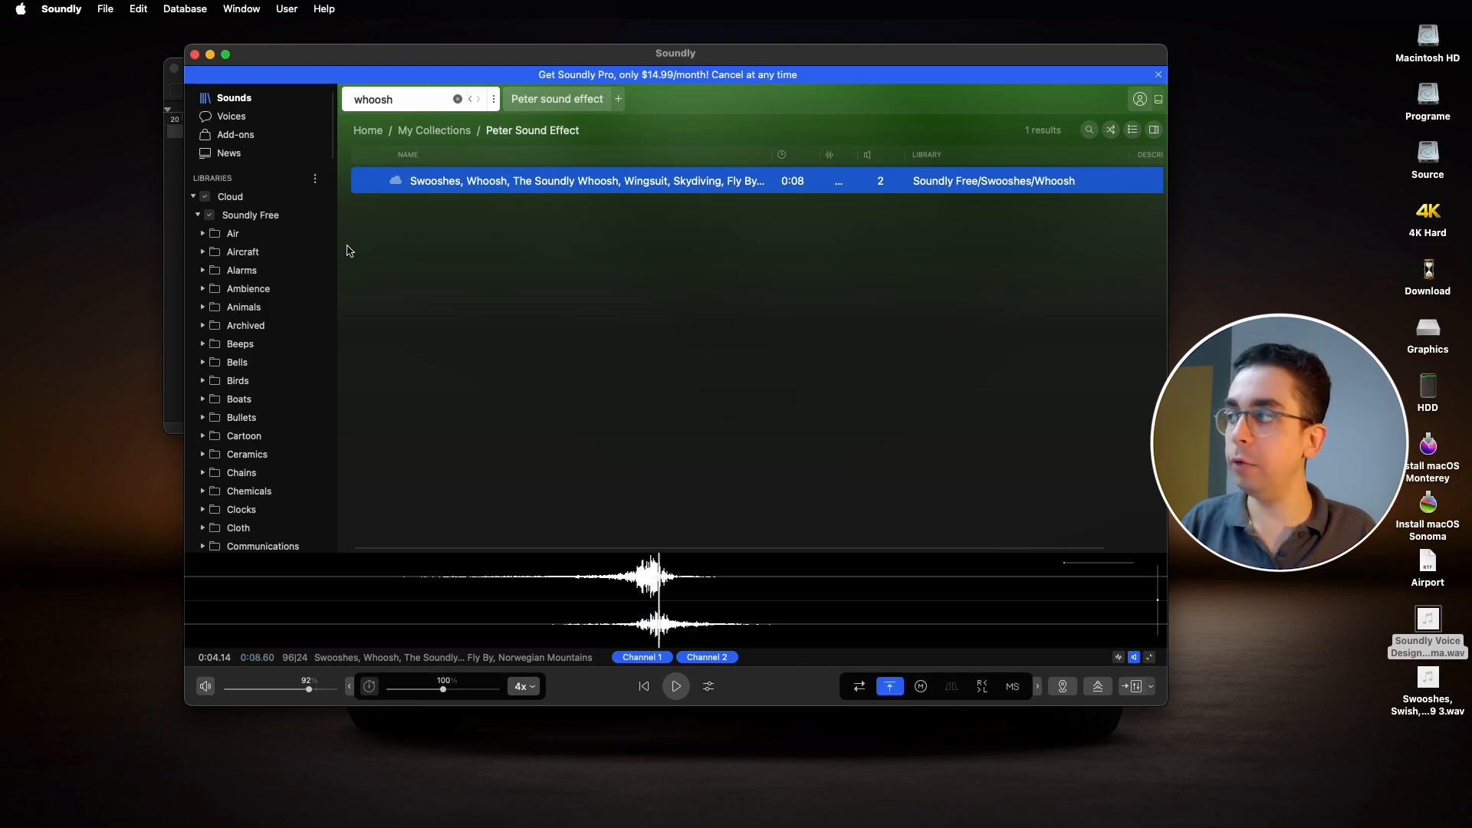
# Clear the whoosh search and close the collection's tab to return to the Sounds home page.
pyautogui.click(399, 91)
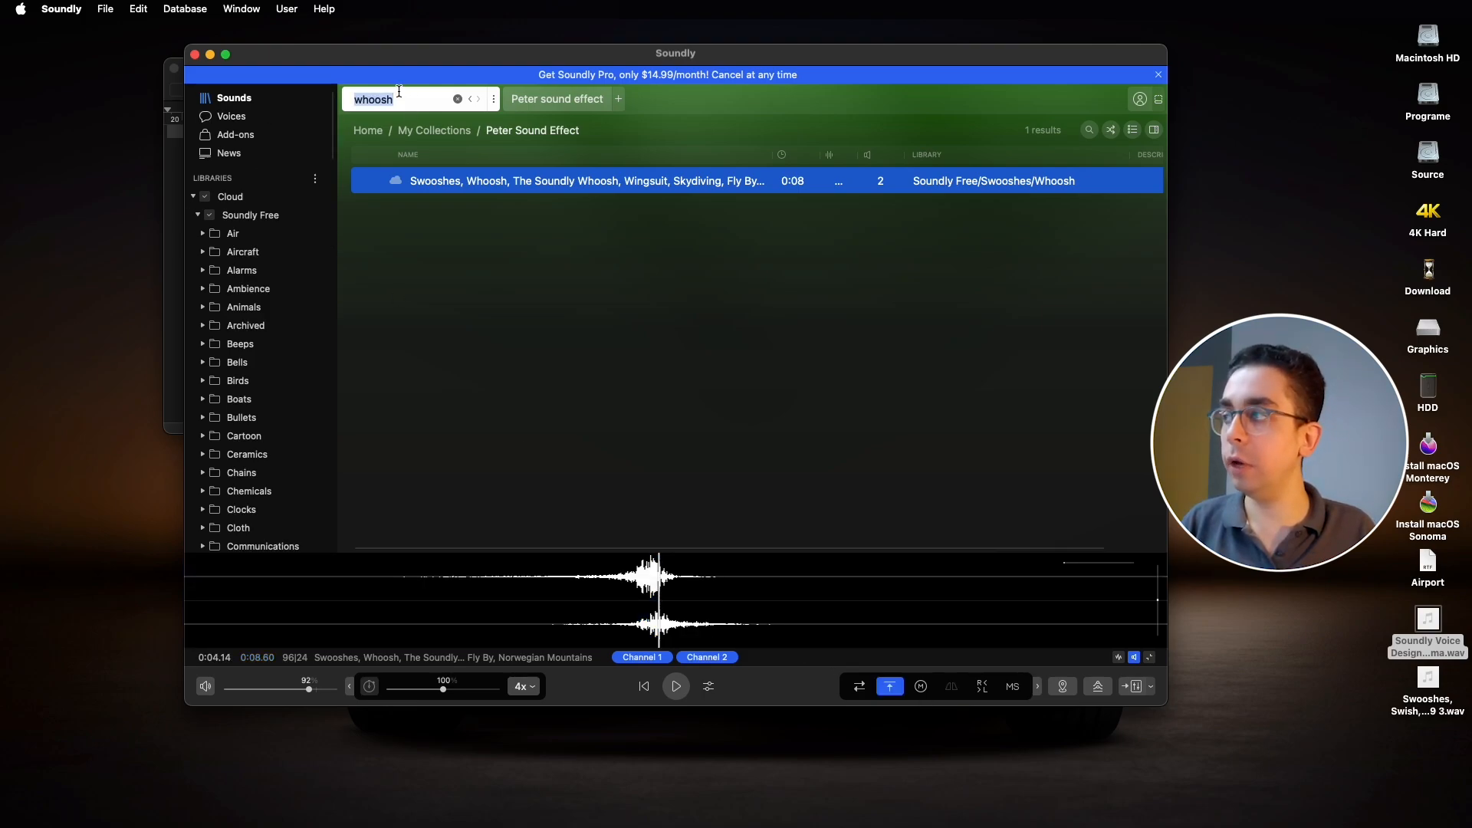
pyautogui.click(243, 100)
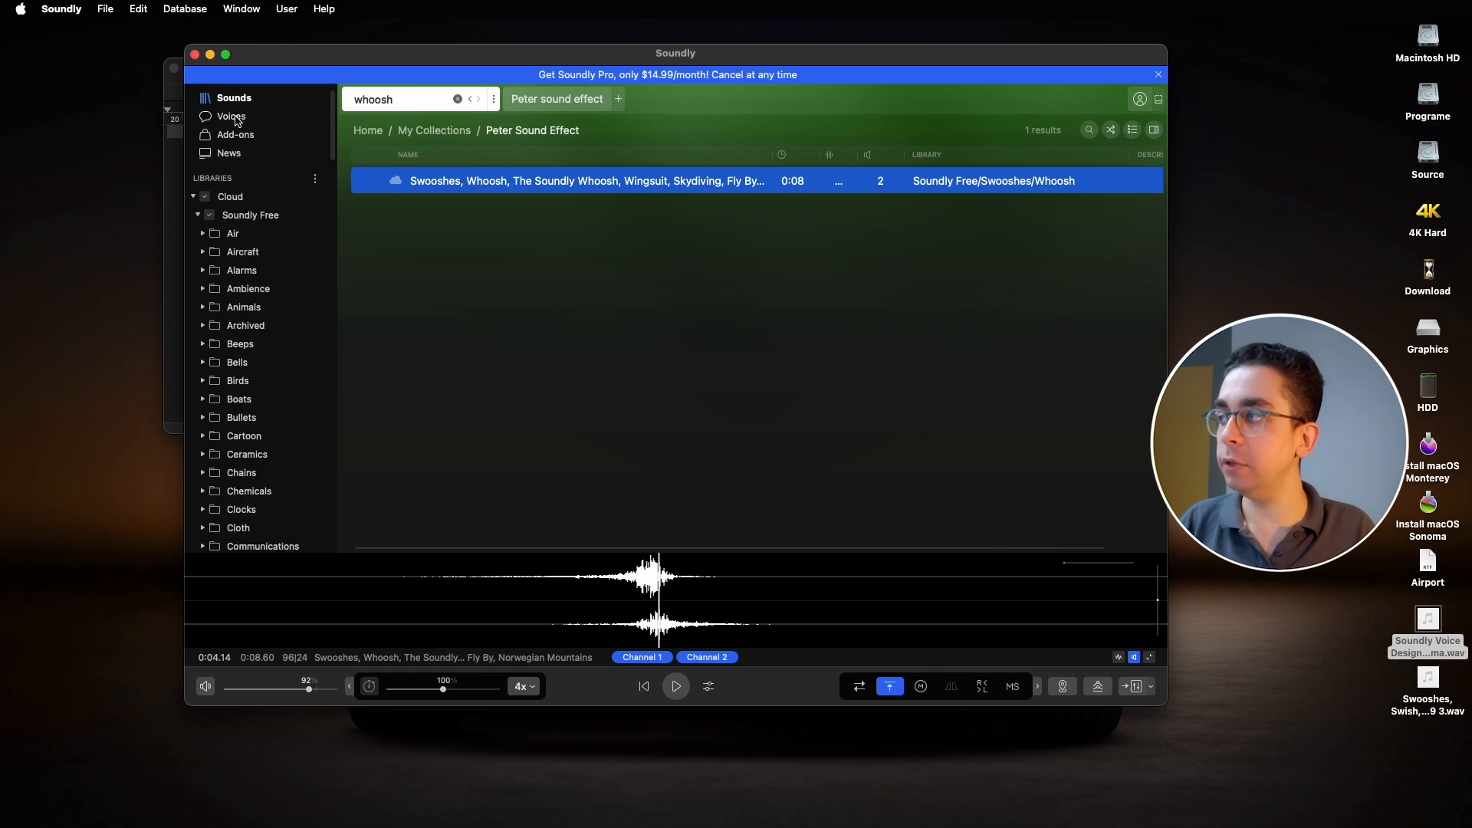
pyautogui.click(230, 117)
pyautogui.click(232, 98)
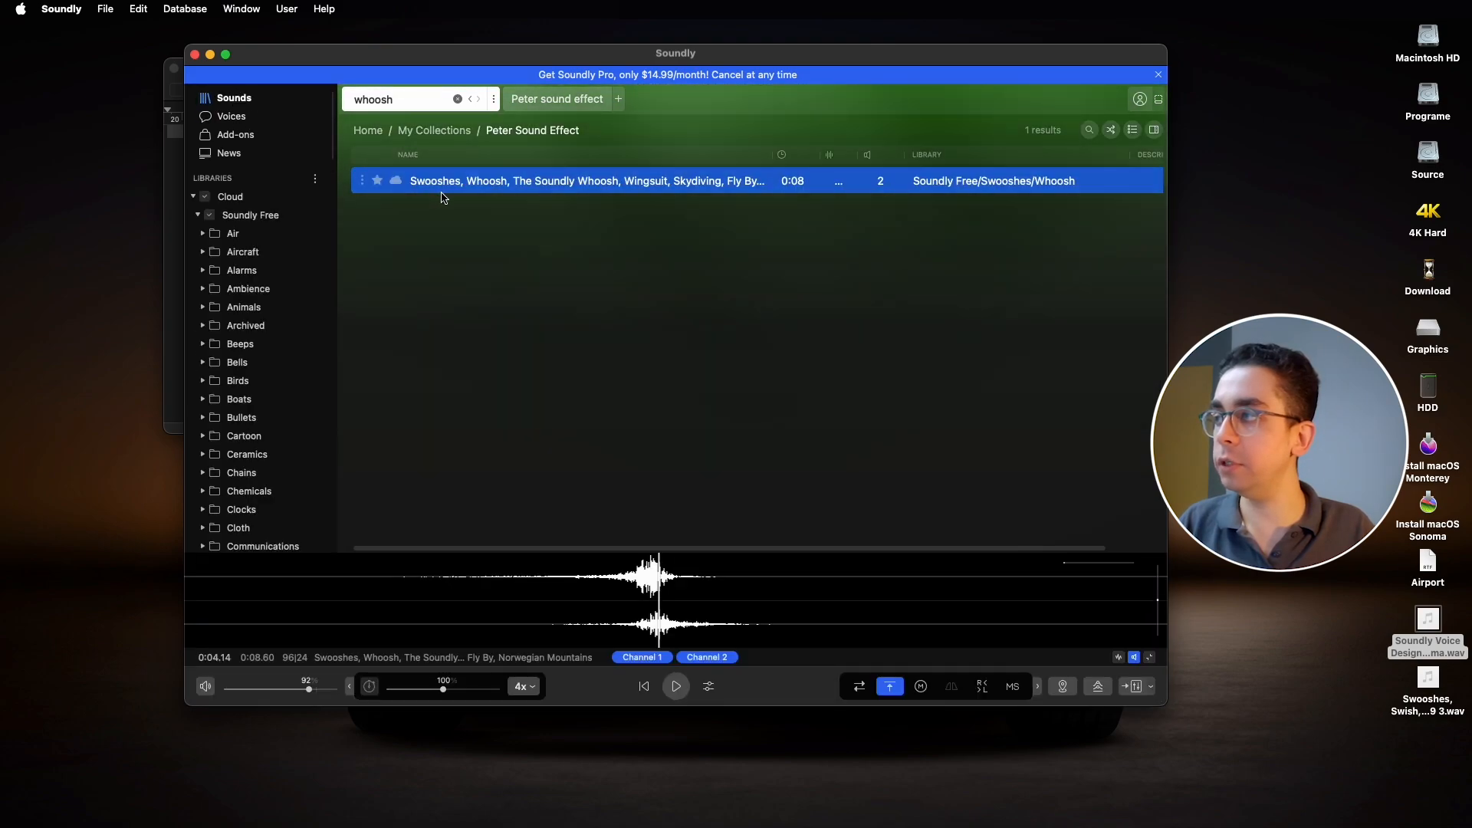
pyautogui.click(458, 99)
pyautogui.click(608, 97)
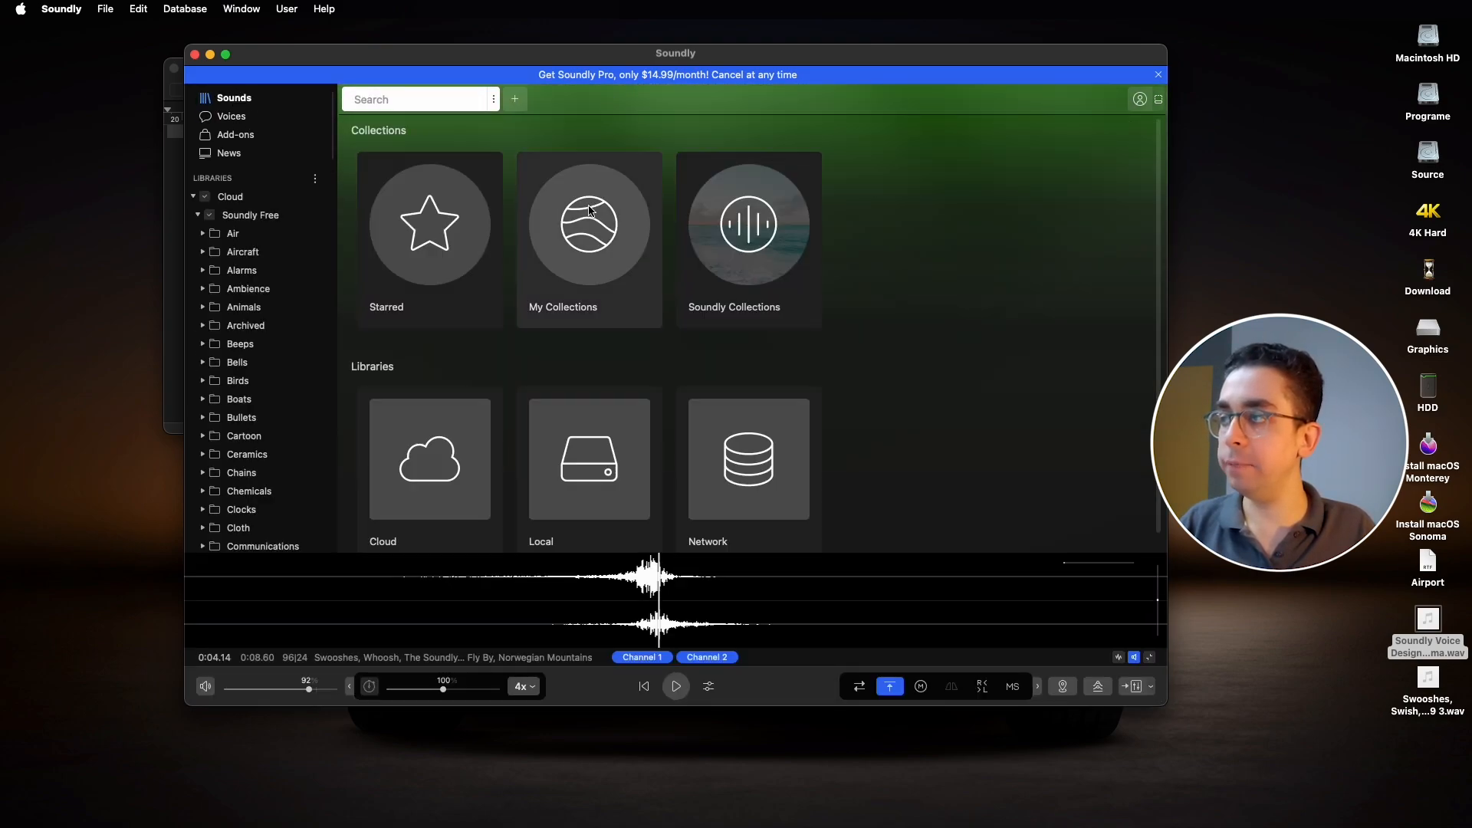
# Search the sound library for "club" and play the 18-second comedy club audience laughter sound.
pyautogui.click(418, 99)
pyautogui.write('club')
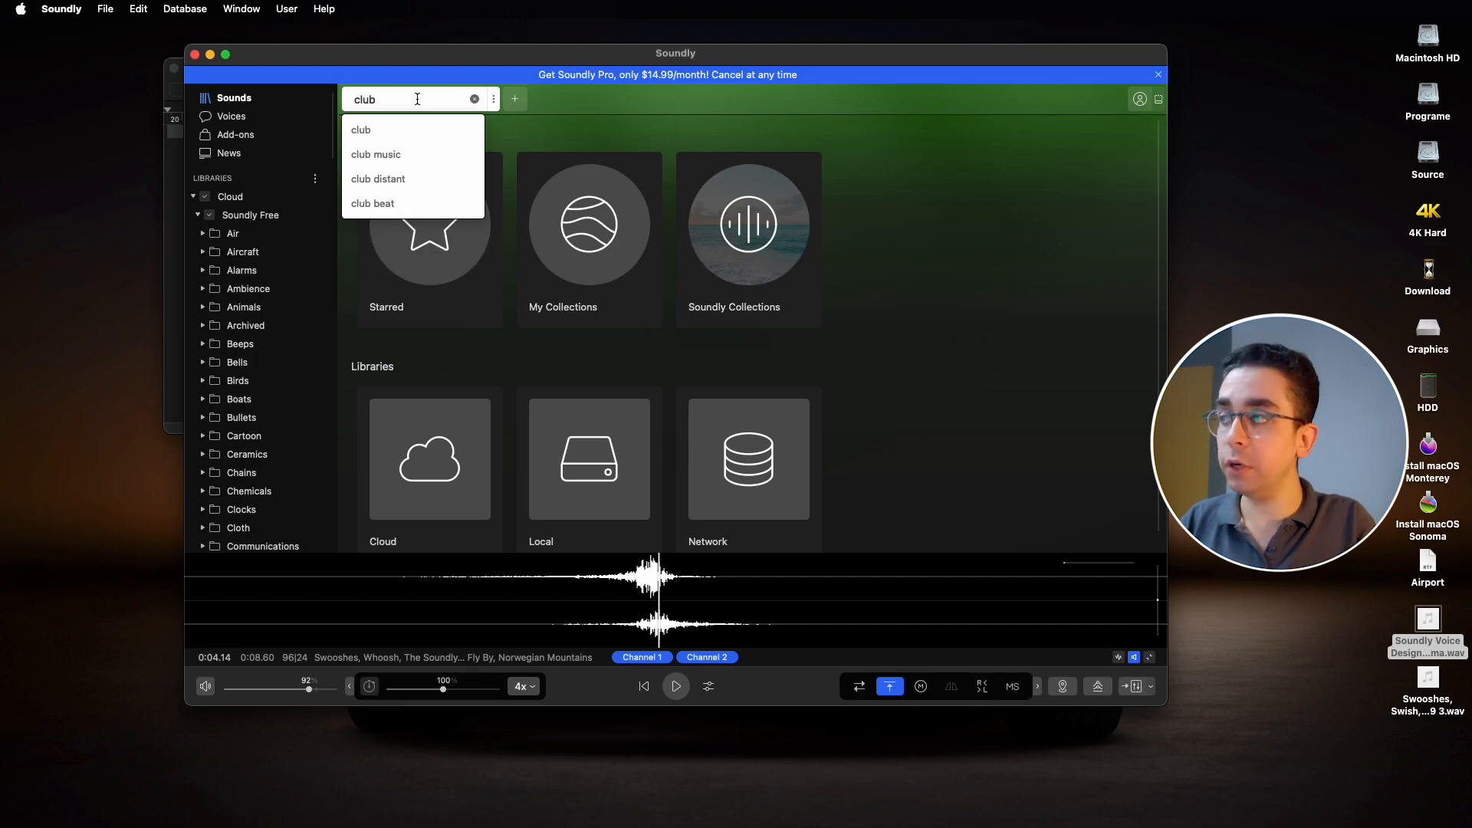
pyautogui.press('Return')
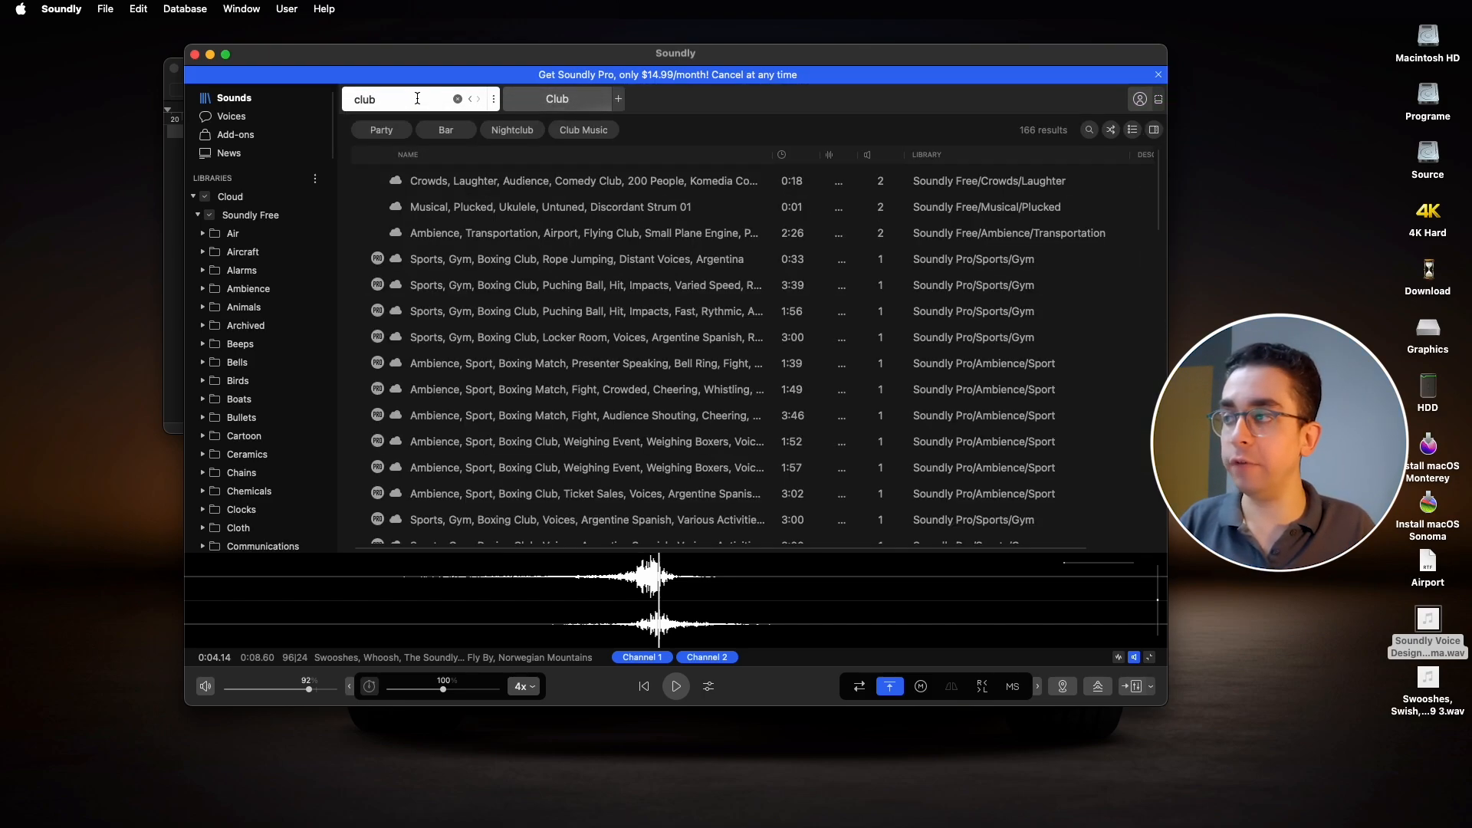
pyautogui.click(414, 189)
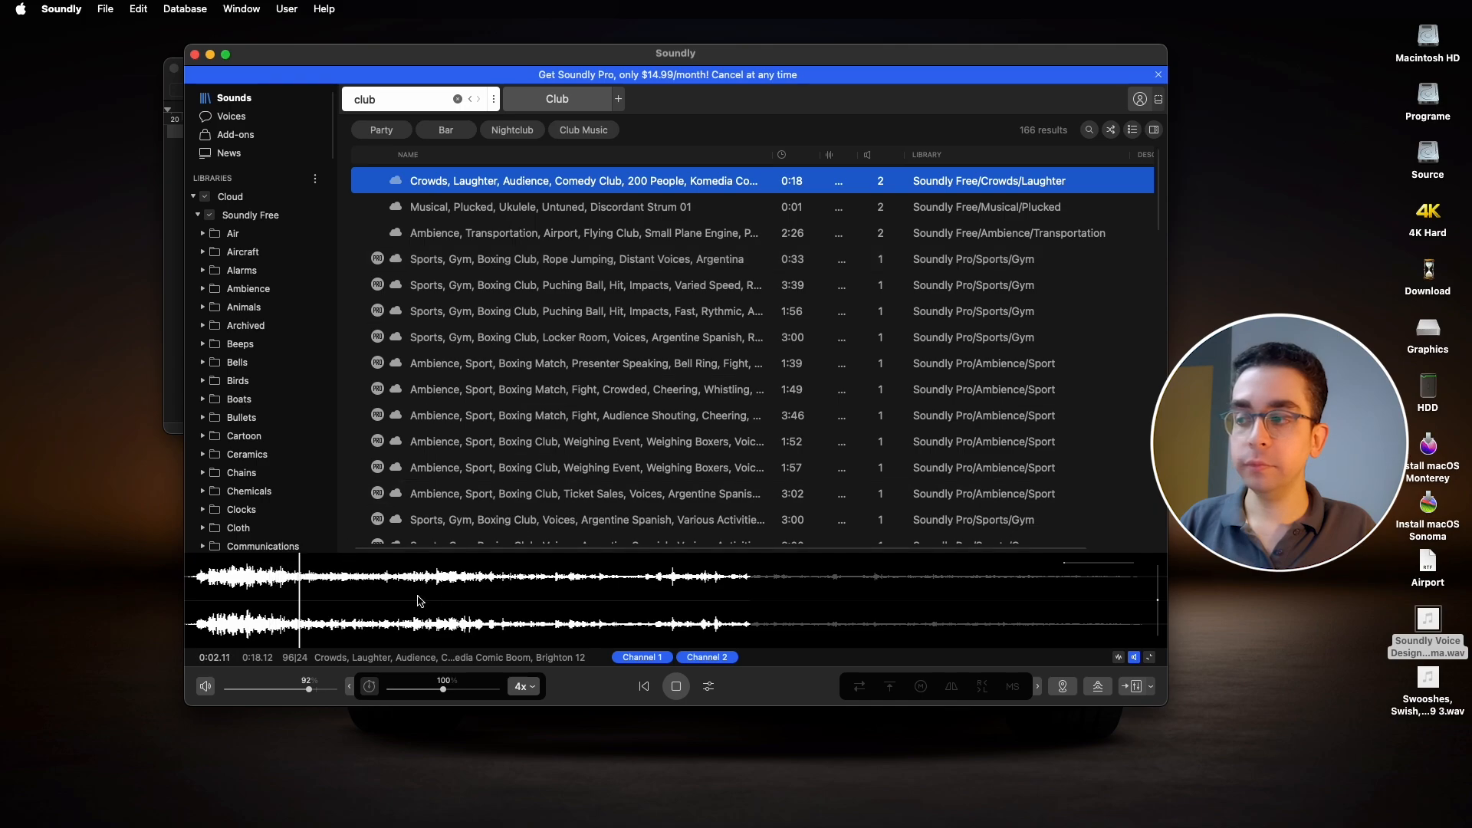
# Select the entire audience laughter sound and compare it with normalization on and off, playing it from about 1 second.
pyautogui.click(343, 588)
pyautogui.doubleClick(344, 588)
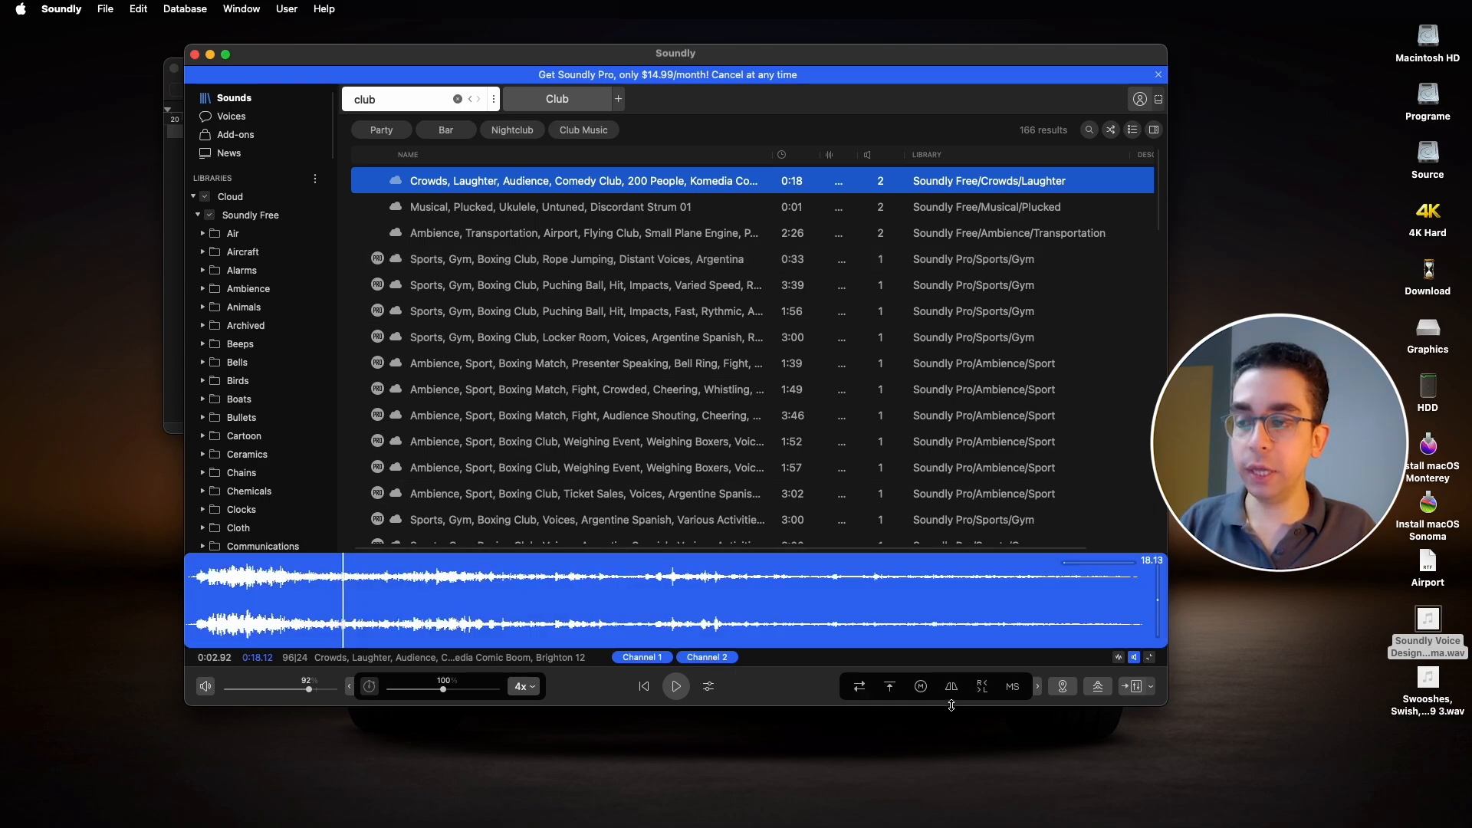
pyautogui.click(890, 686)
pyautogui.click(892, 690)
pyautogui.click(892, 690)
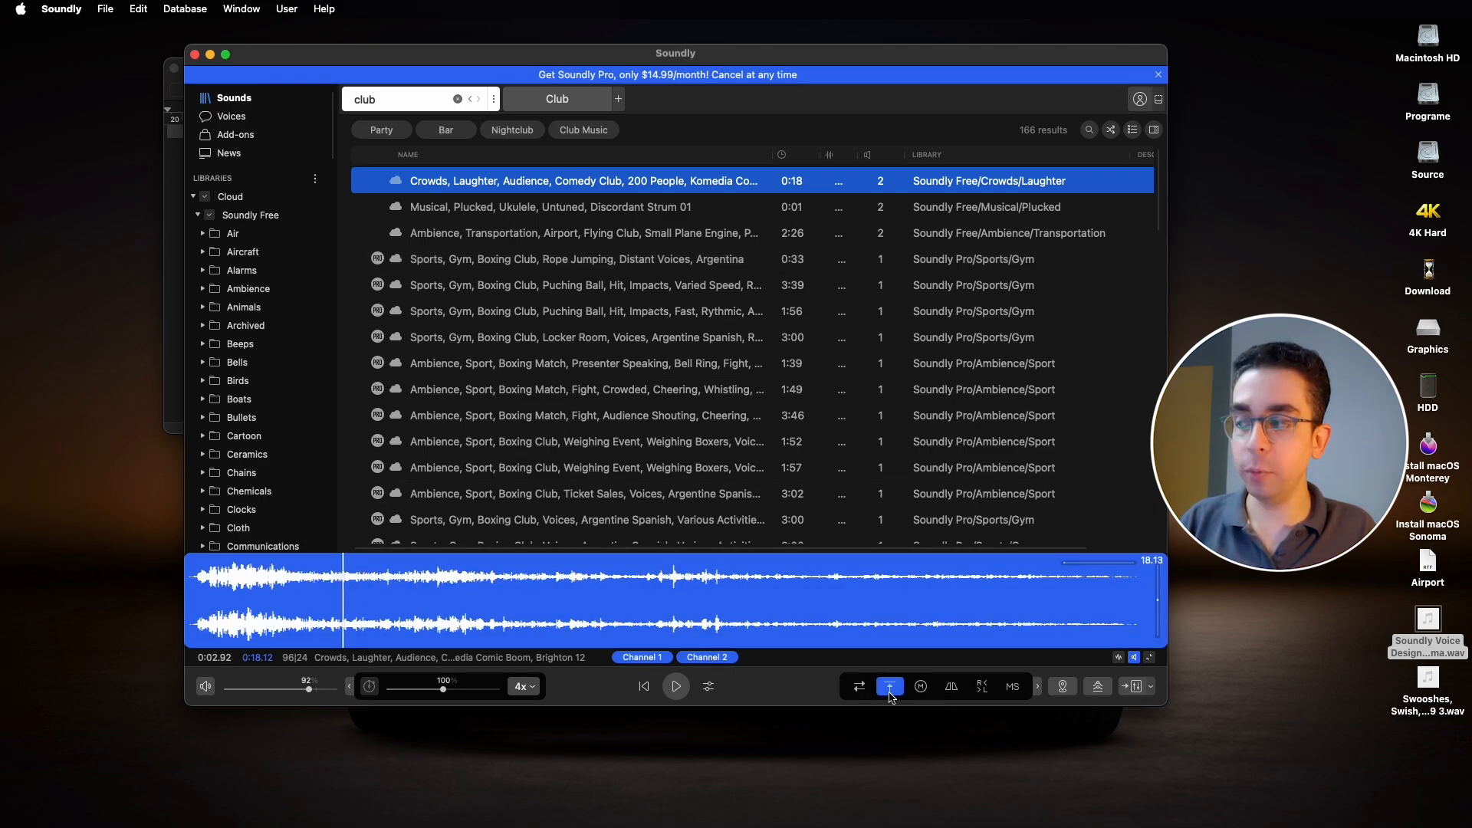
pyautogui.click(891, 691)
pyautogui.click(234, 590)
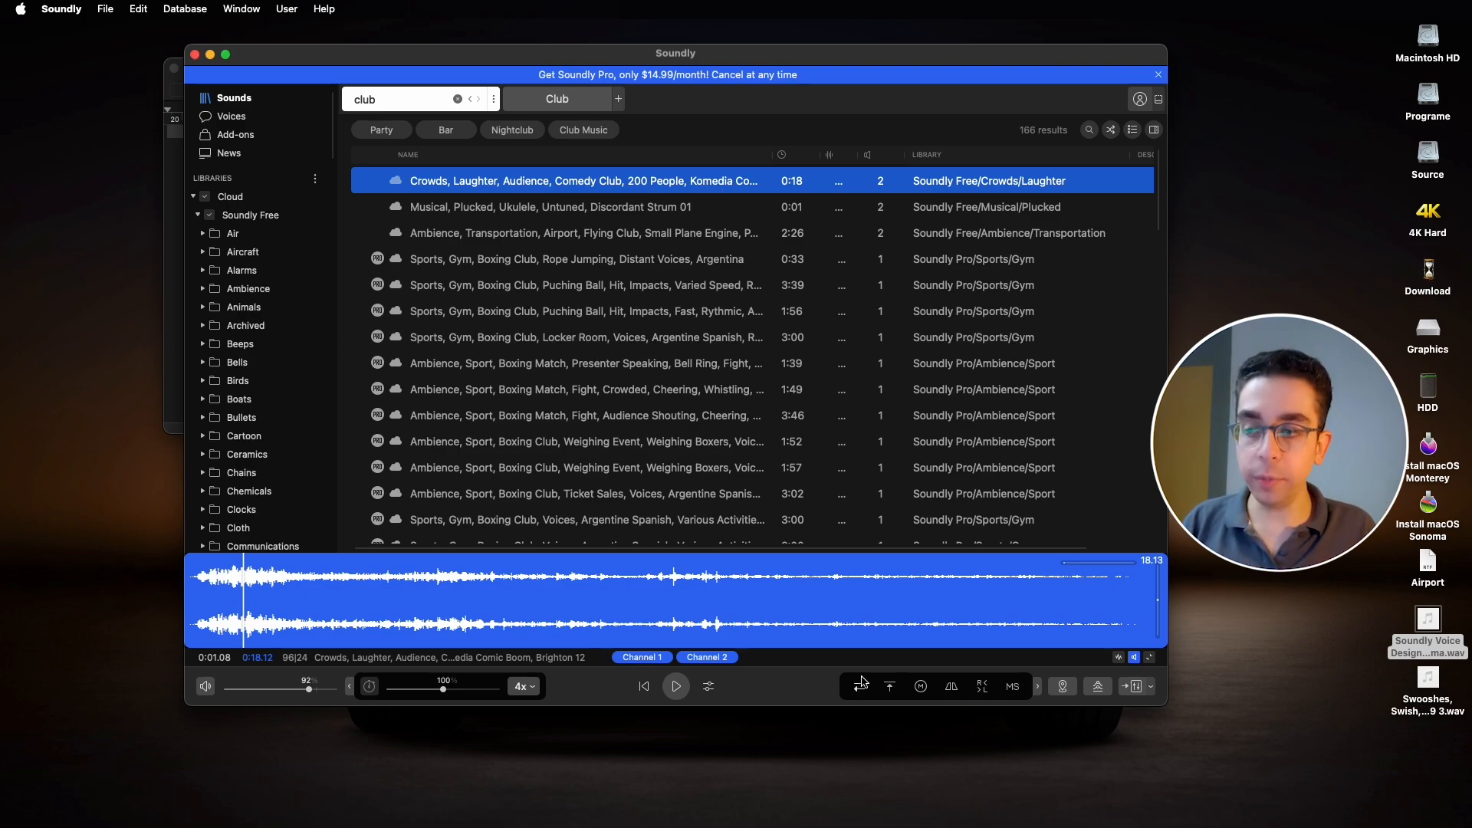
# Try the audience laughter in mono, play it from about 0.7 seconds, and restore its stereo channels.
pyautogui.click(923, 687)
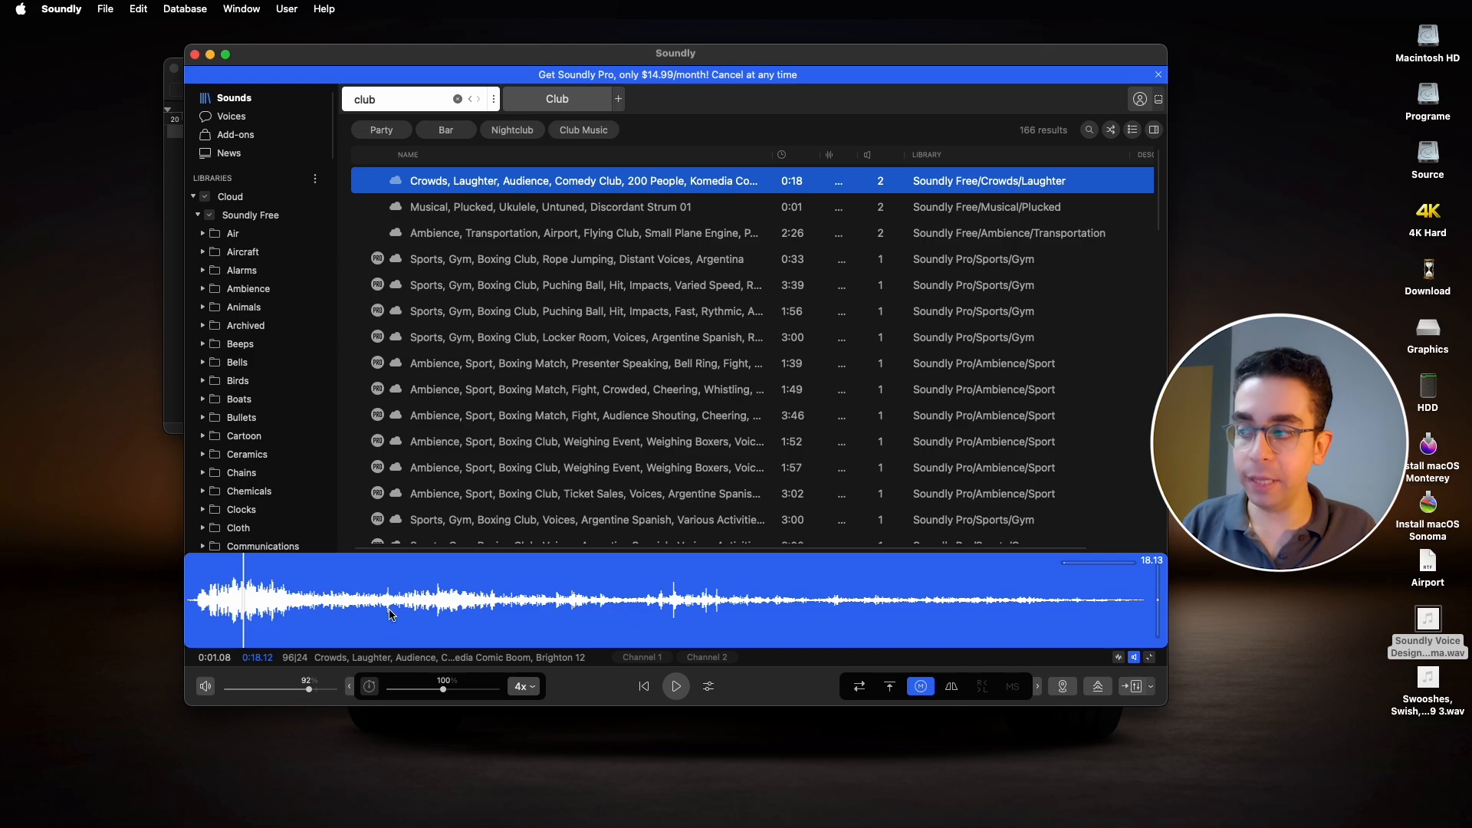
pyautogui.click(223, 587)
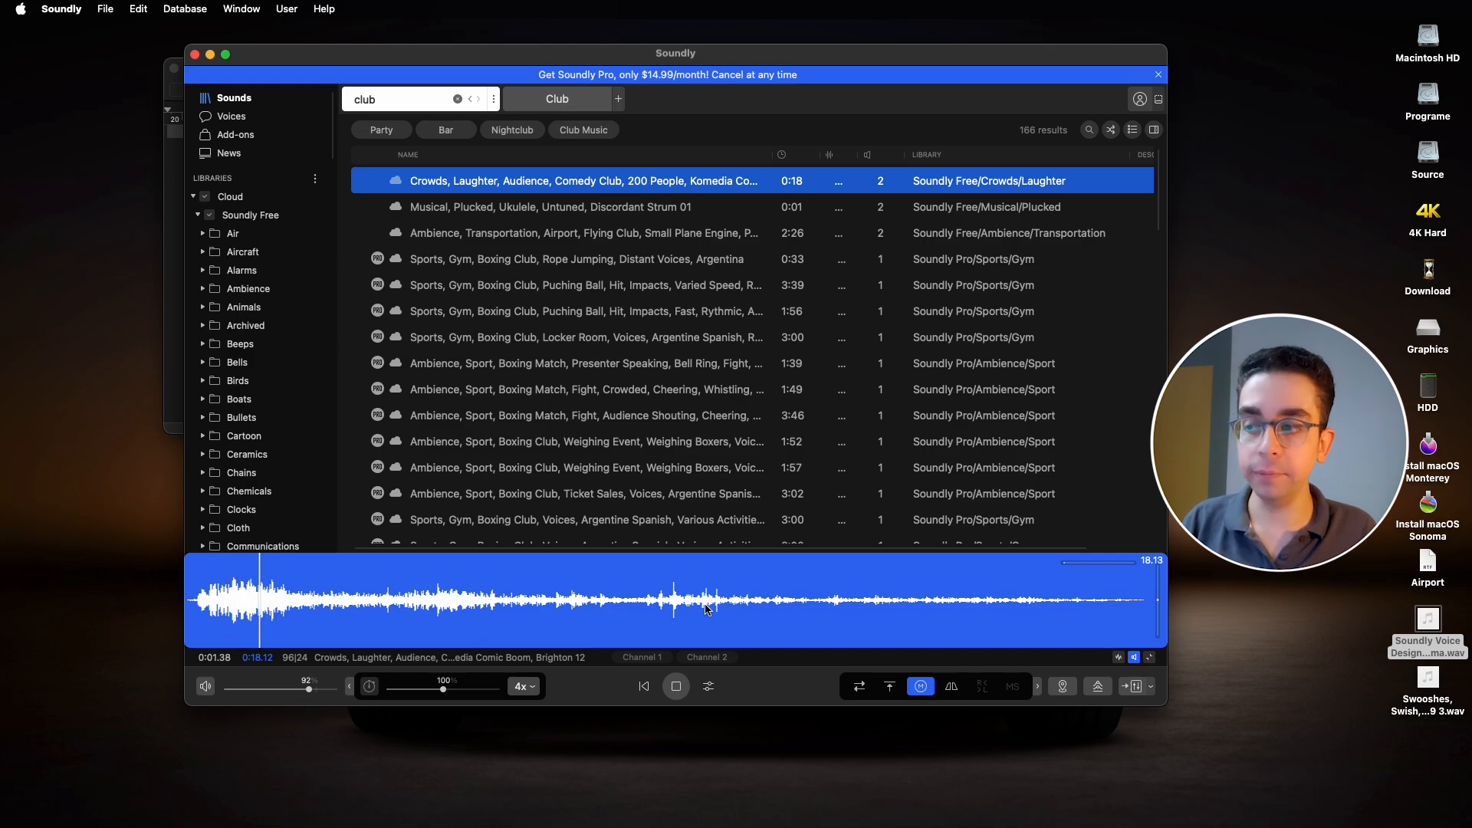
pyautogui.click(921, 687)
pyautogui.click(923, 687)
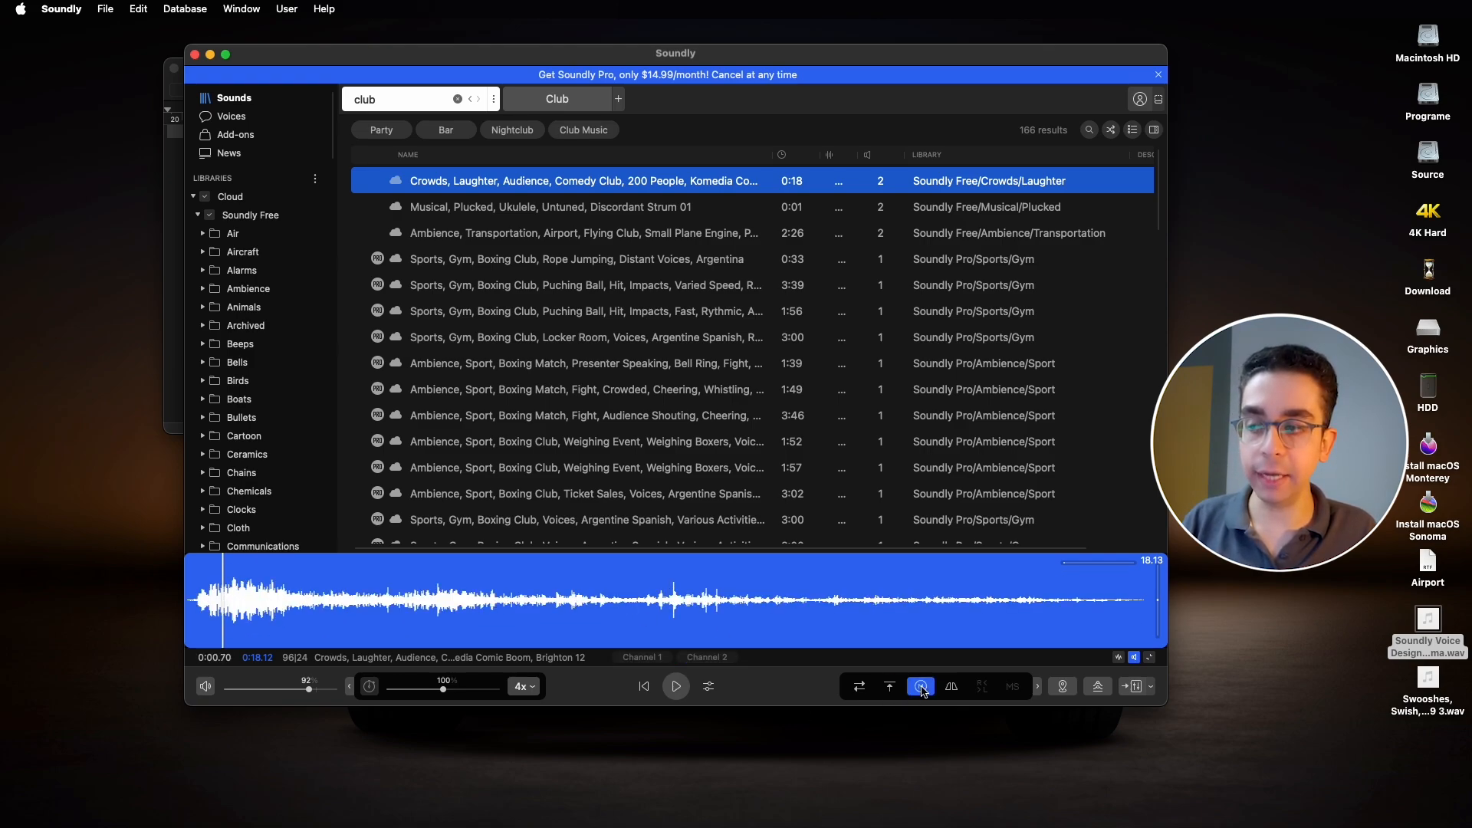
pyautogui.click(922, 687)
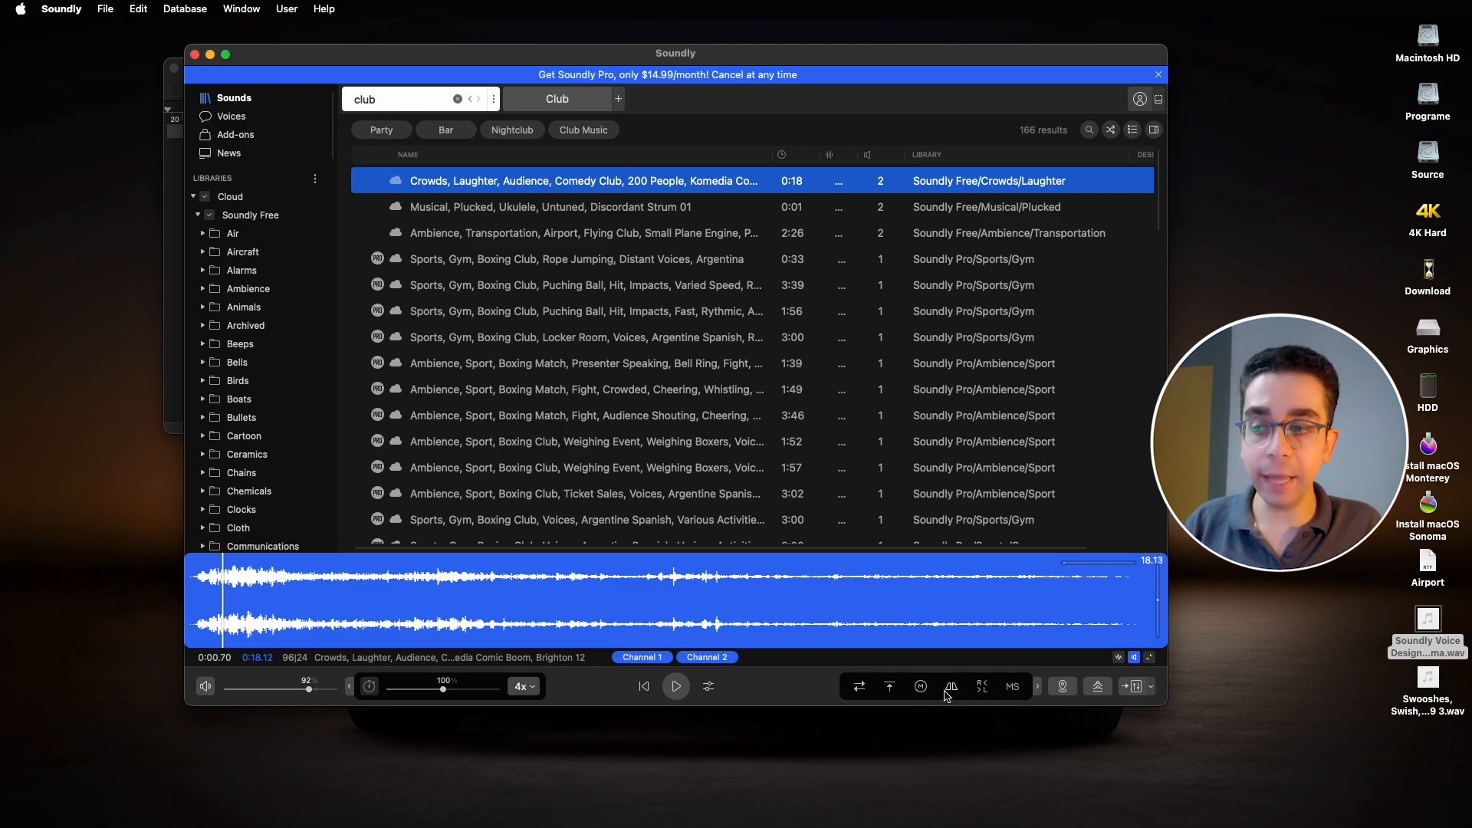
# Try a fade in and out on the audience laughter, adjust the fades at both ends, and remove them.
pyautogui.click(952, 688)
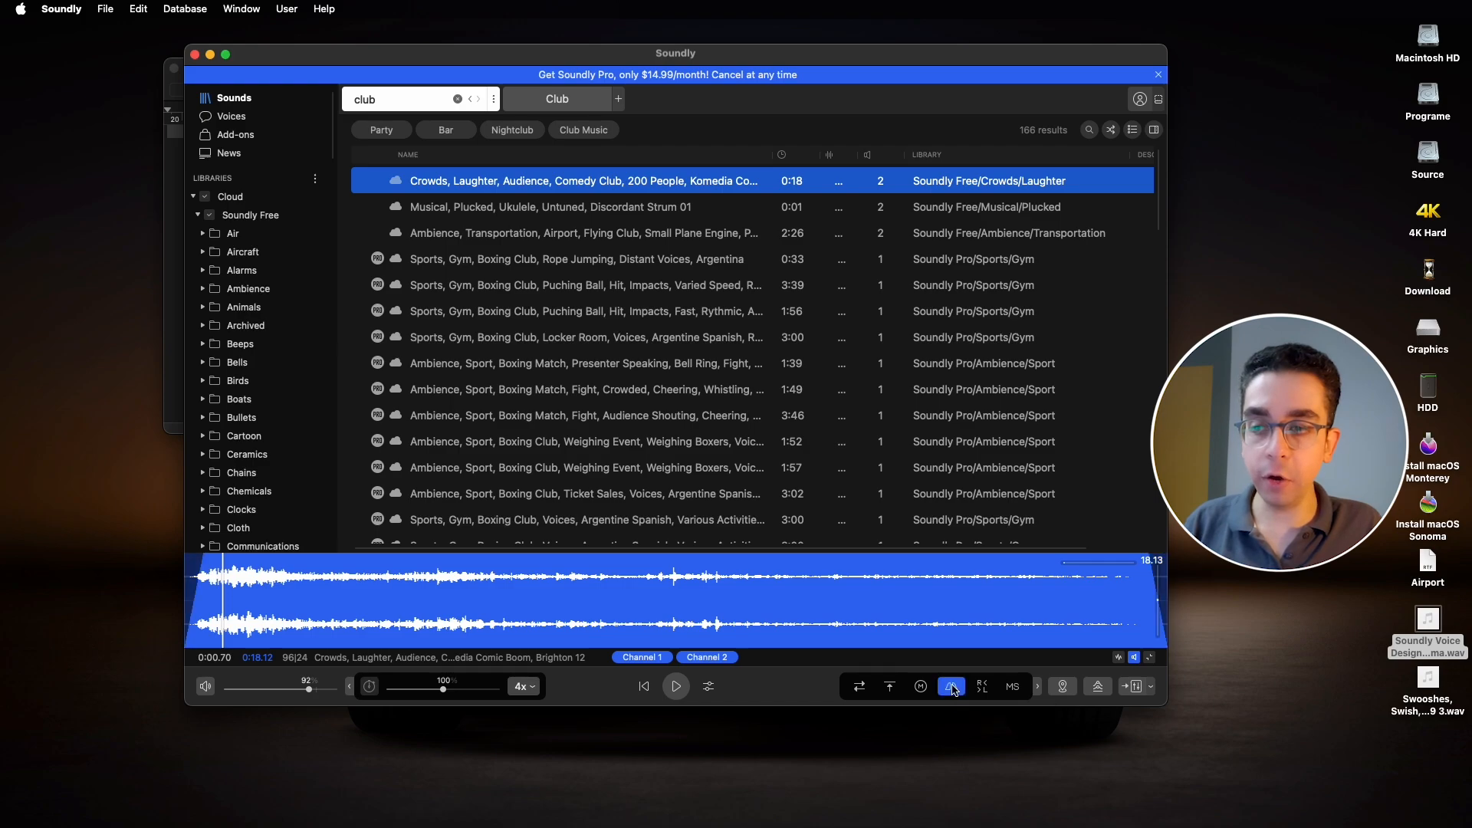
pyautogui.moveTo(1144, 558)
pyautogui.mouseDown()
pyautogui.moveTo(827, 573)
pyautogui.moveTo(1159, 572)
pyautogui.mouseUp()
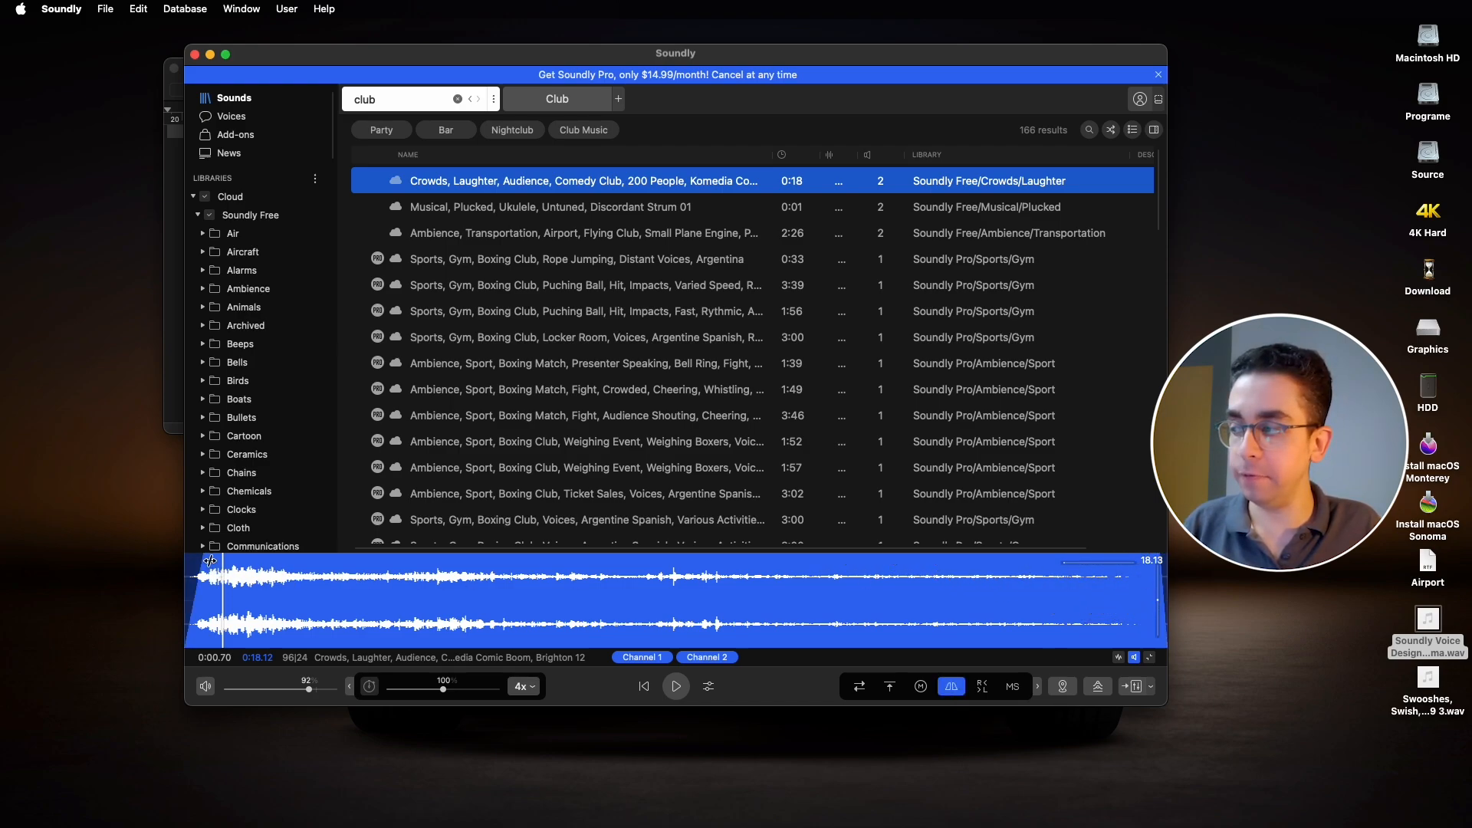
pyautogui.moveTo(210, 562)
pyautogui.mouseDown()
pyautogui.moveTo(379, 563)
pyautogui.moveTo(196, 564)
pyautogui.mouseUp()
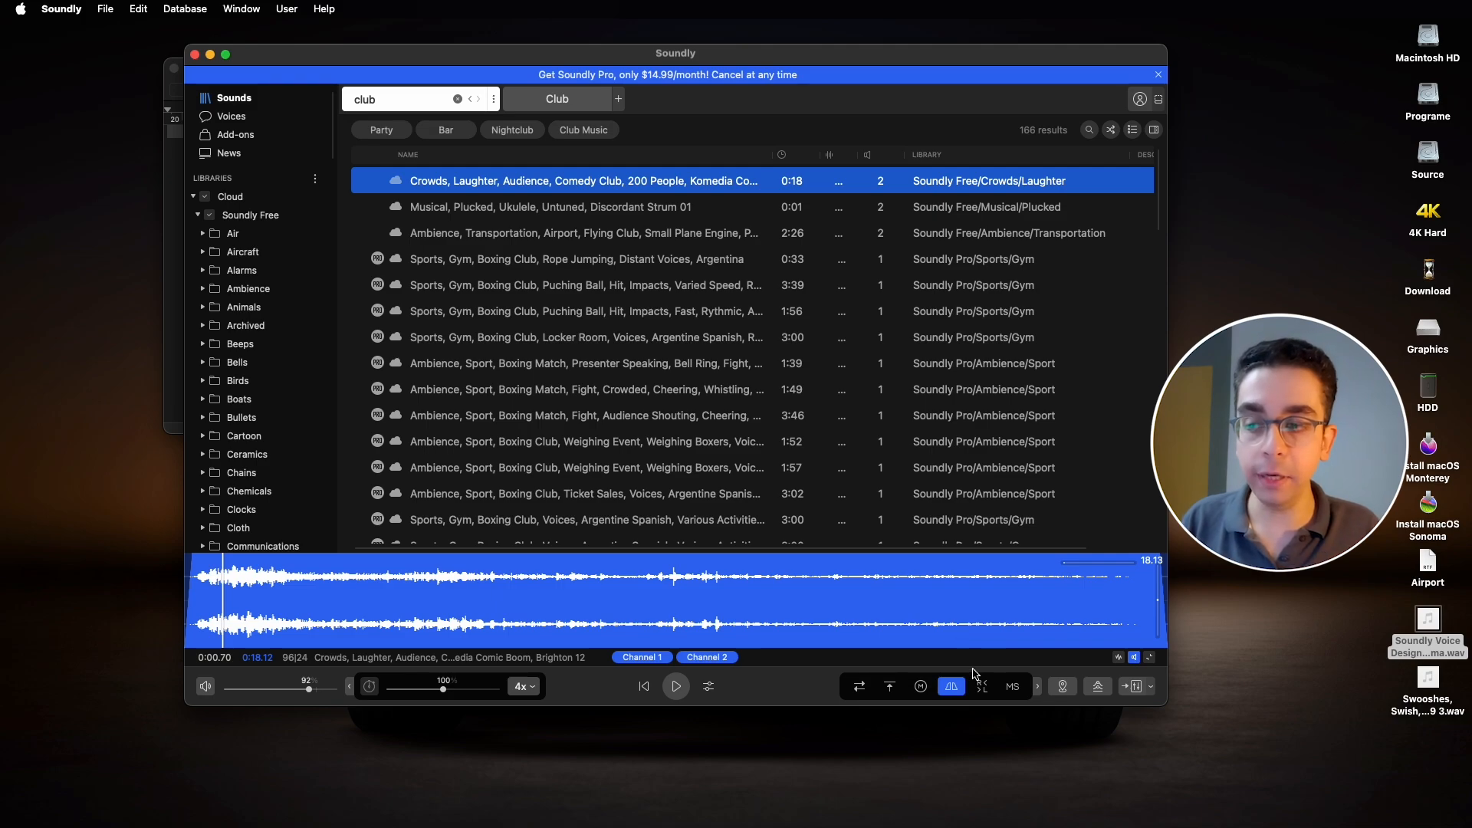
pyautogui.click(959, 691)
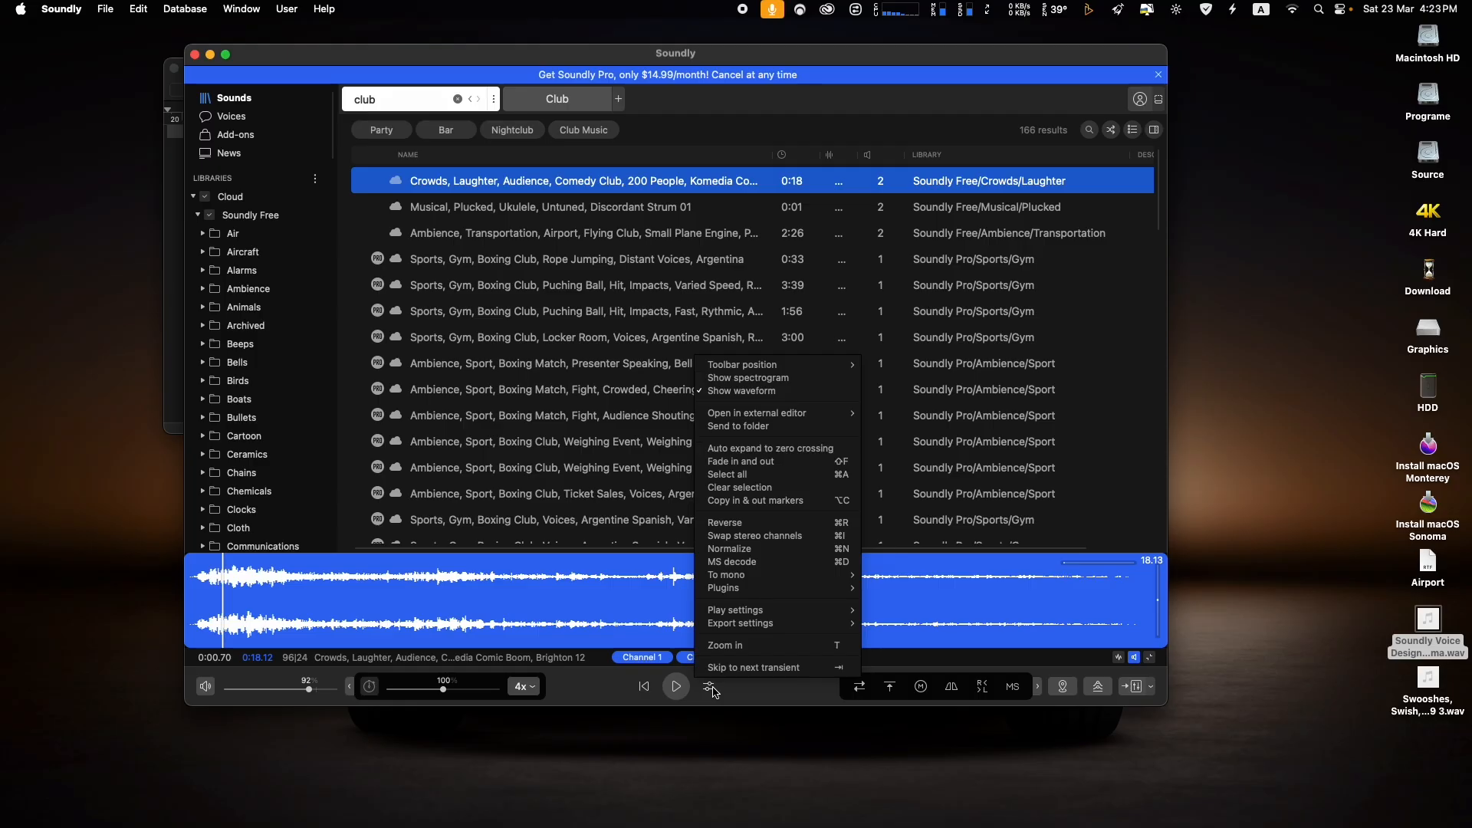
# View the additional playback and processing options for the audience laughter and close them.
pyautogui.click(710, 689)
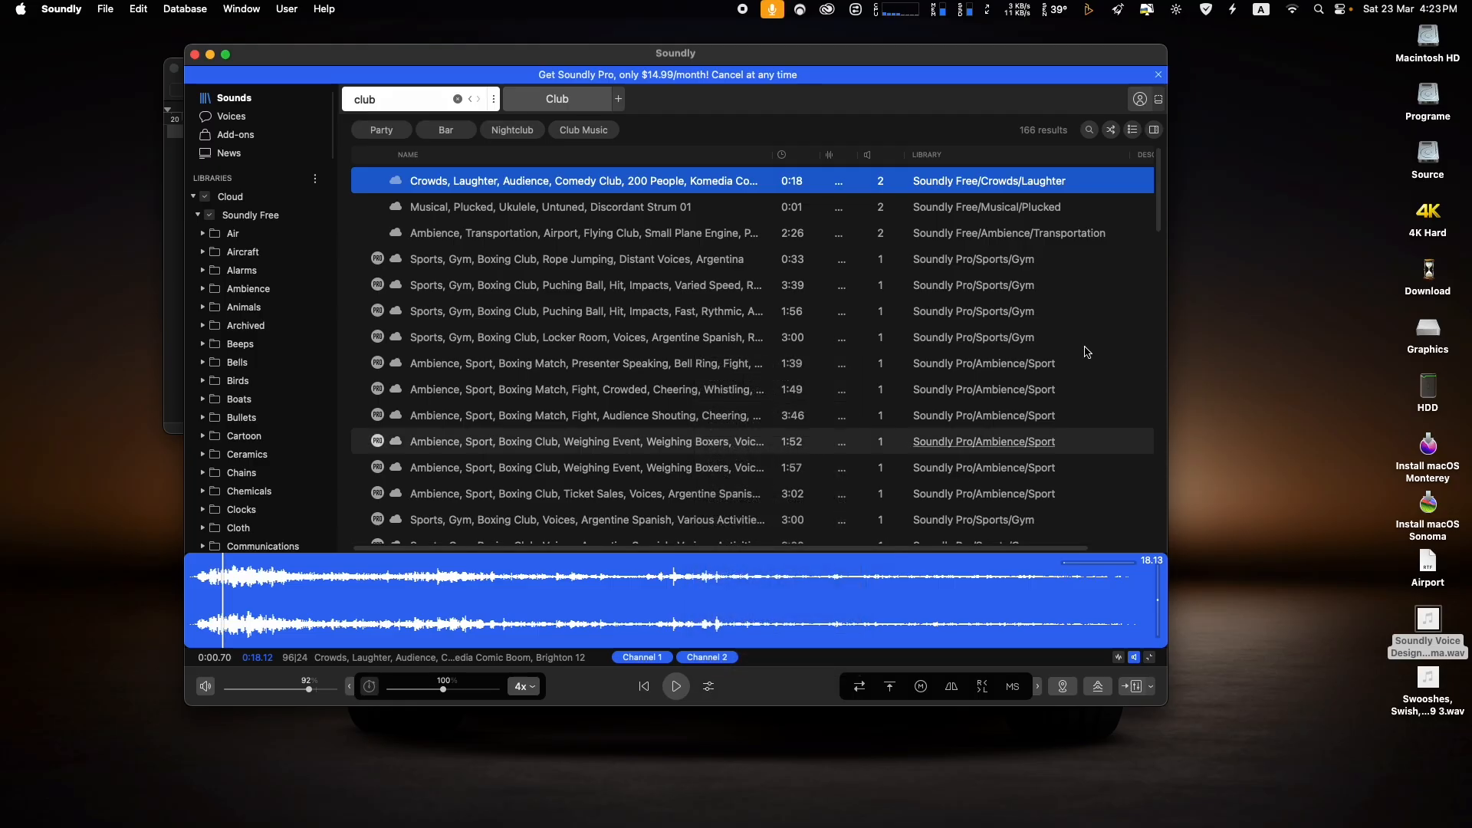